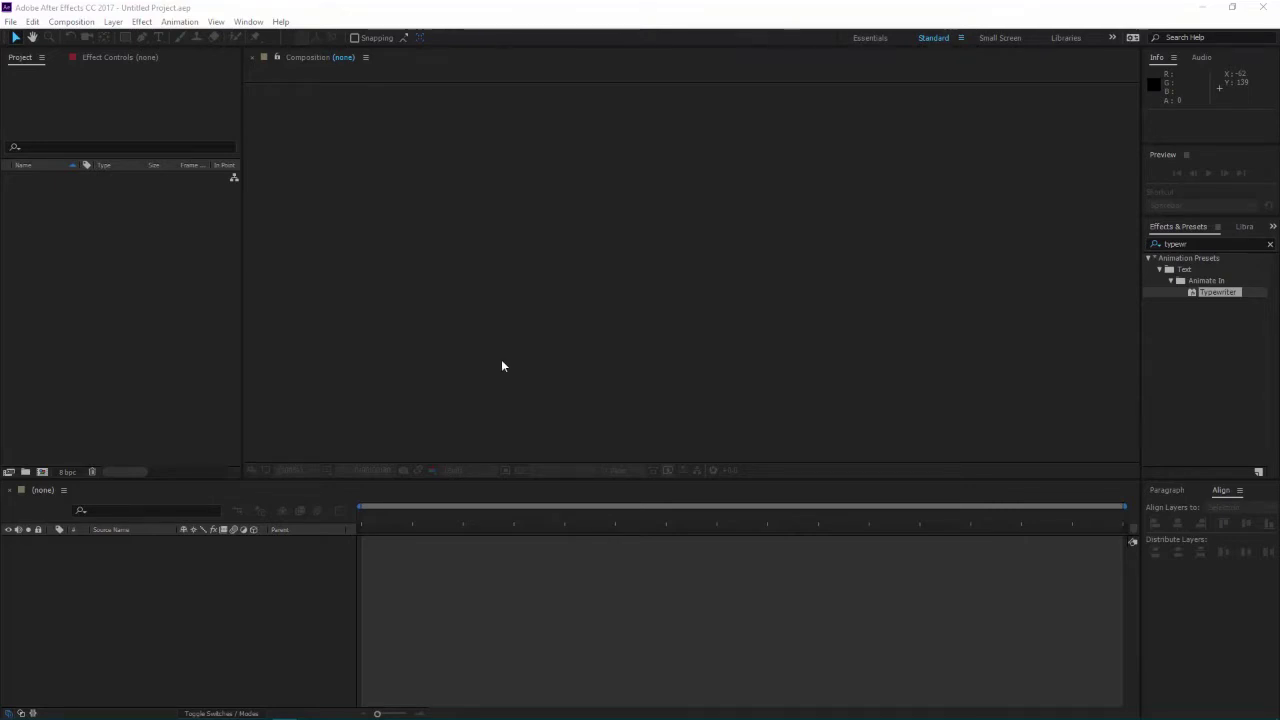
Create a new composition named 'main' at 1920×1080 from the Project panel
click(308, 328)
click(156, 295)
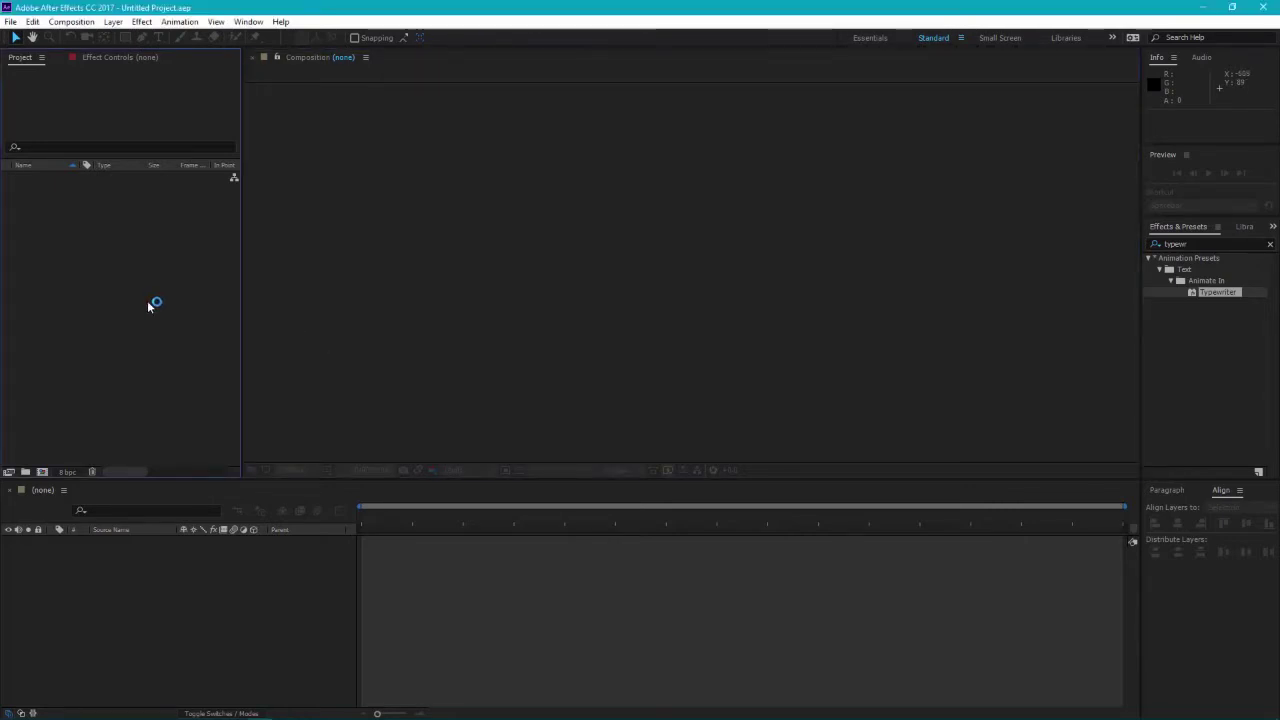
right_click(149, 305)
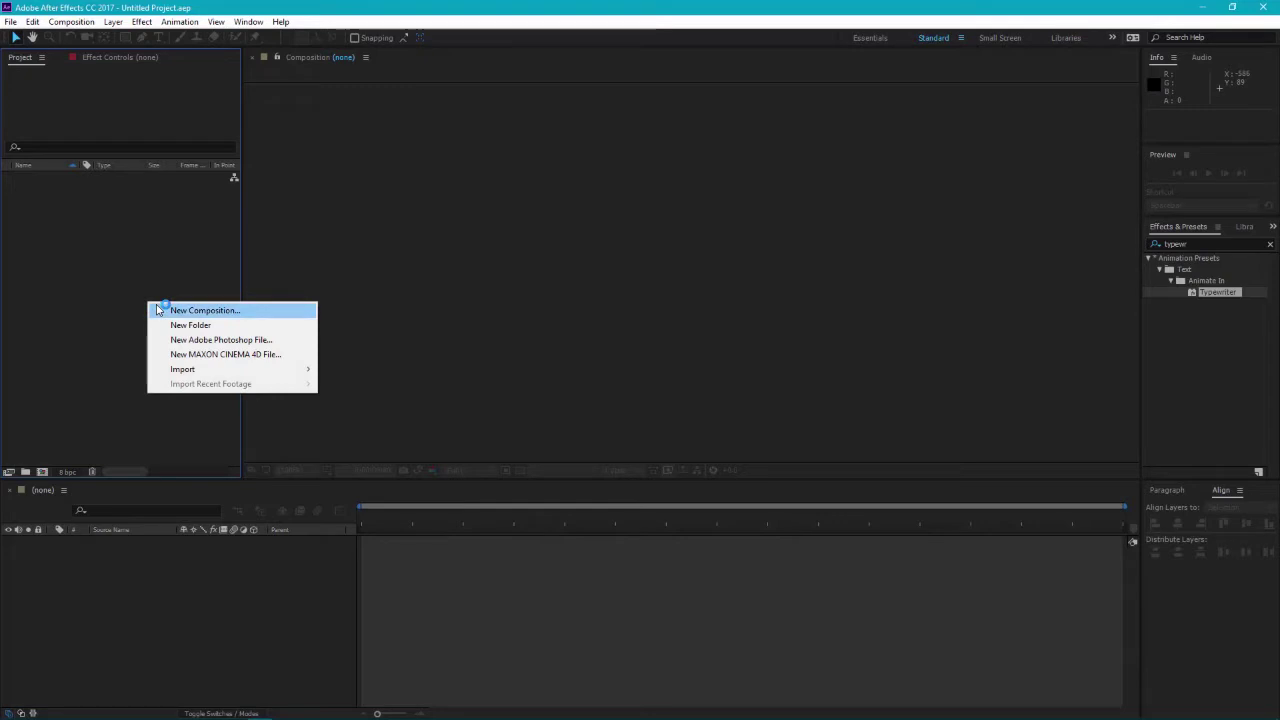
click(214, 310)
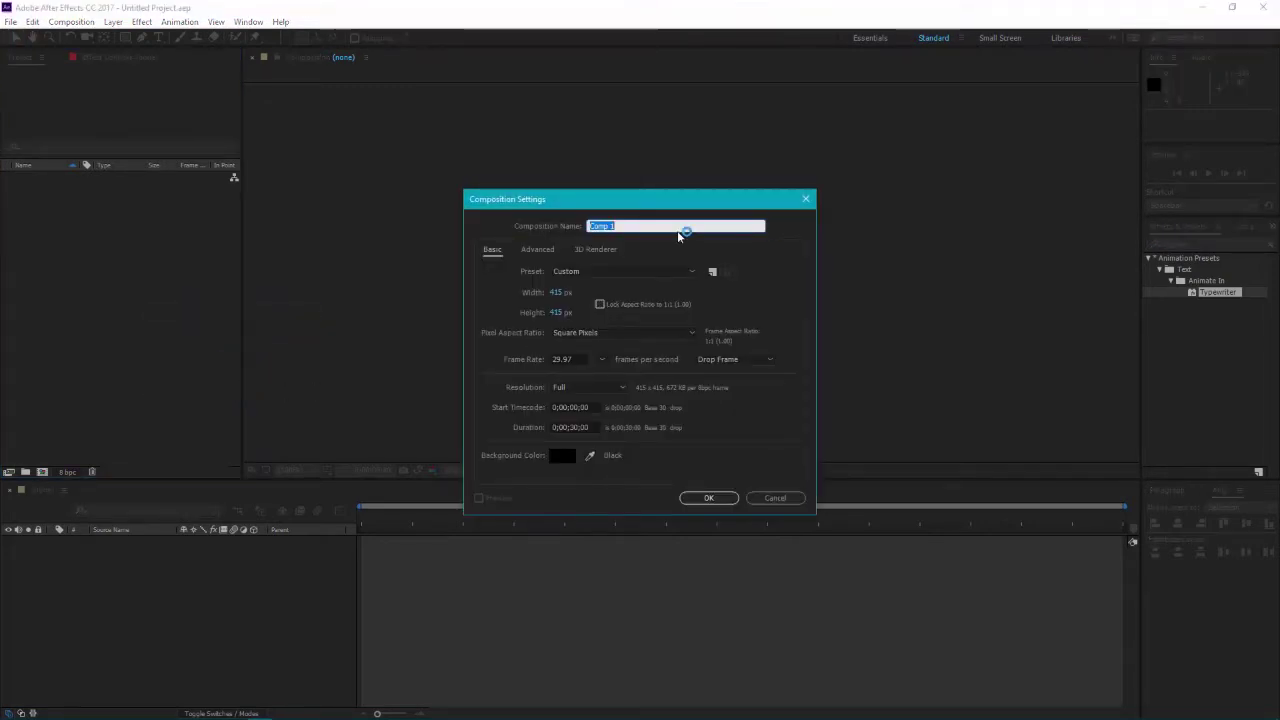
text(main)
key(Tab)
key(Tab)
key(Tab)
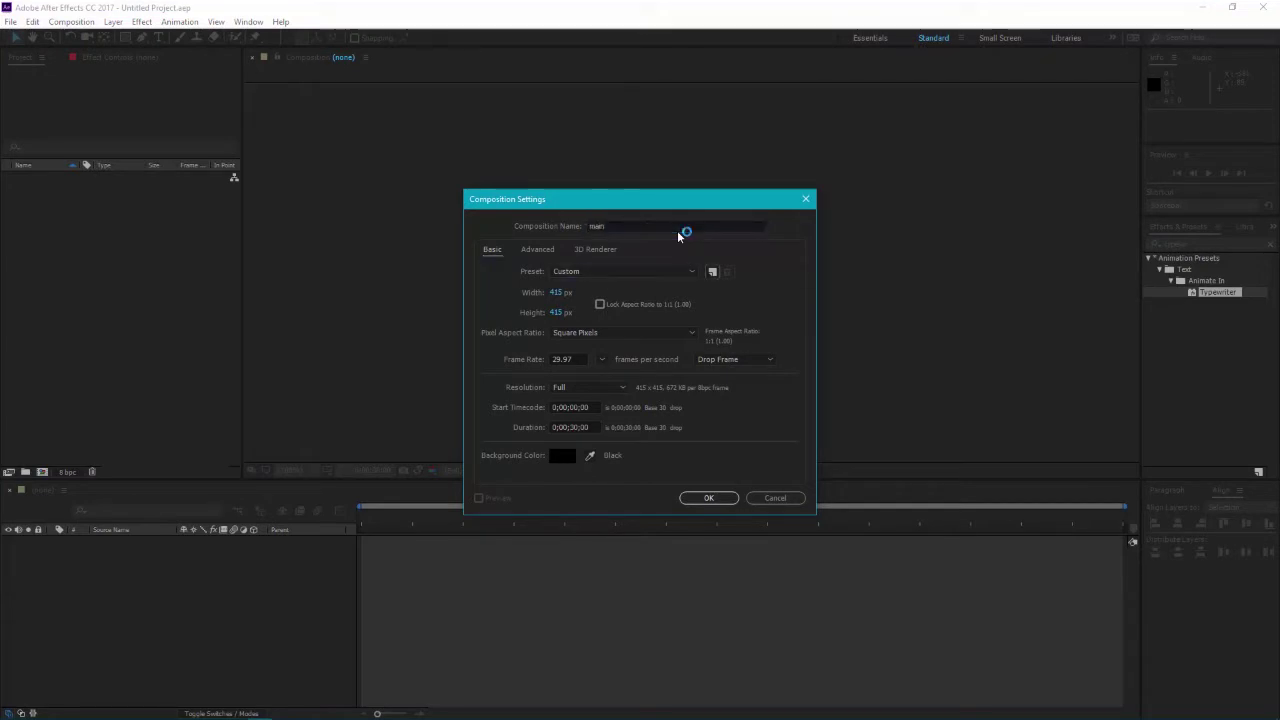
text(1920)
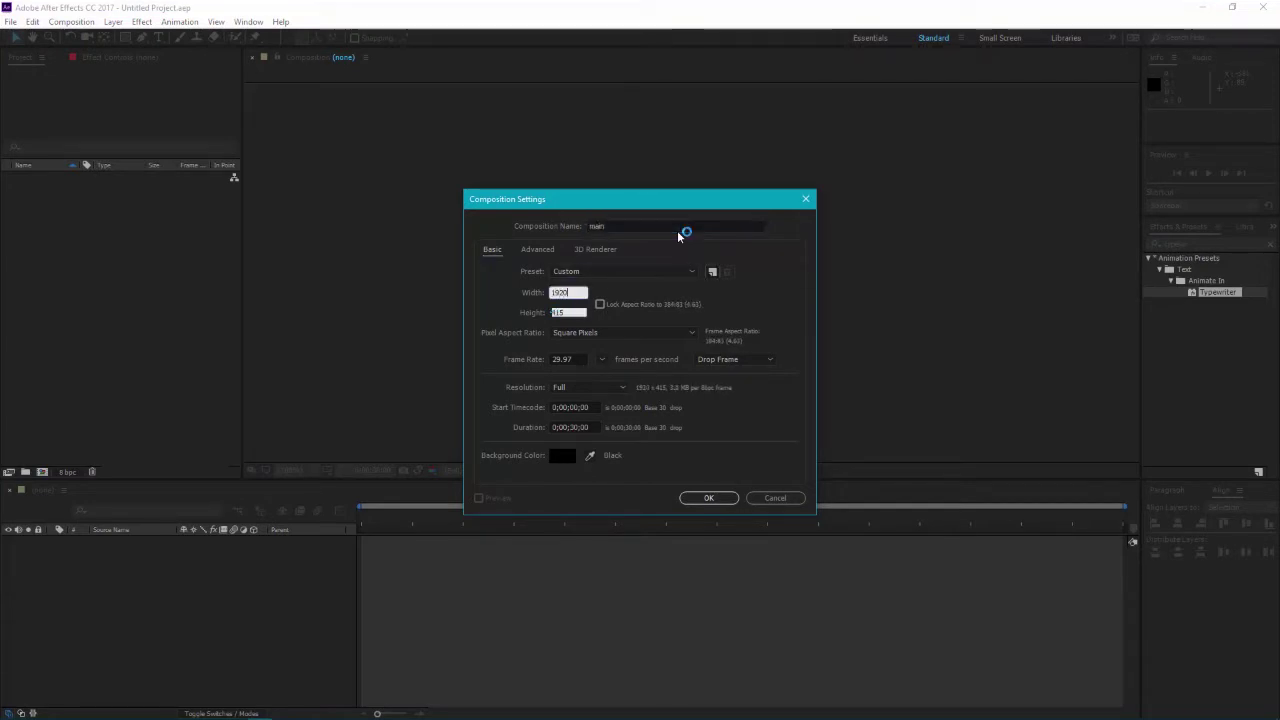
key(Tab)
text(1080)
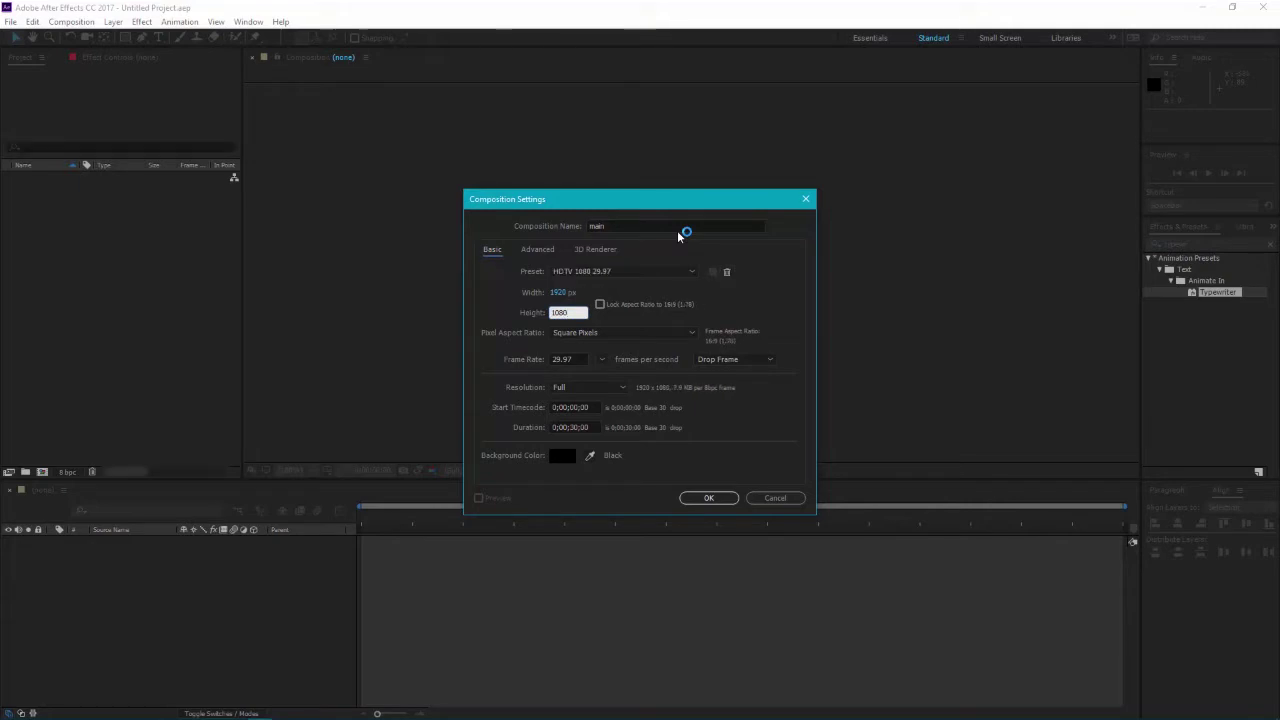
key(Return)
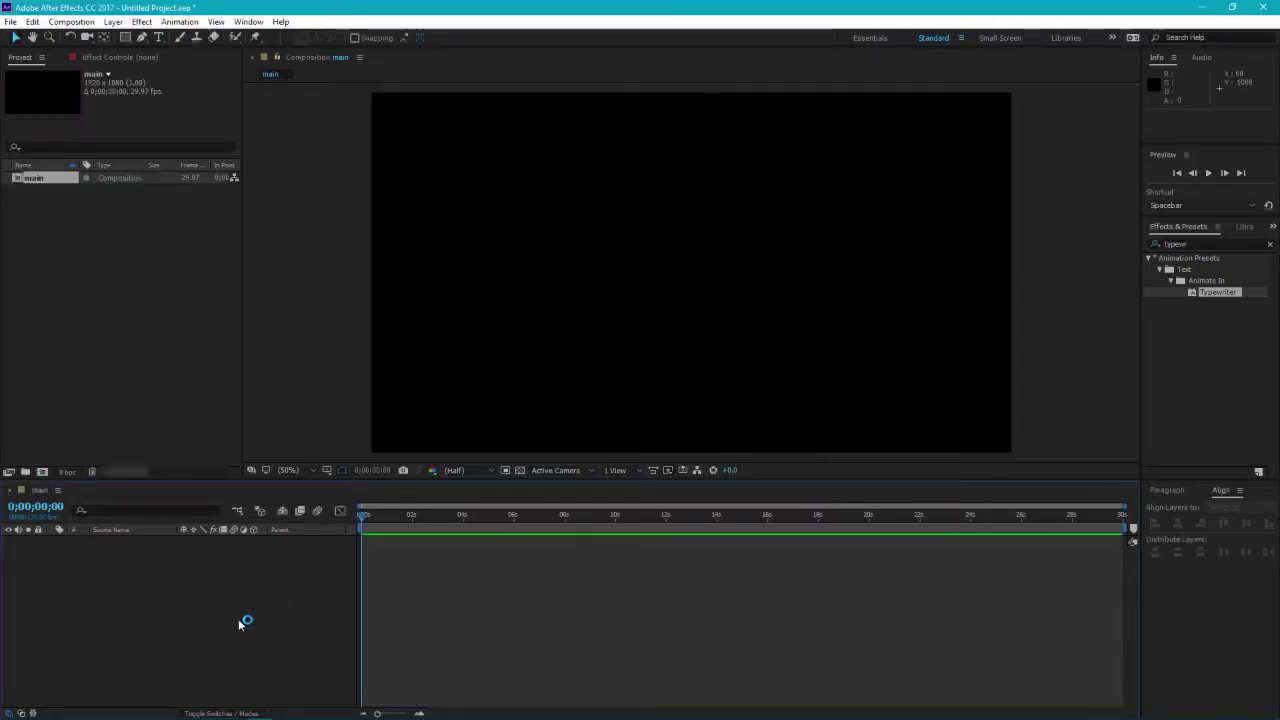
Add a new shape layer to main and give it an ellipse path
right_click(233, 585)
mouse_move(281, 596)
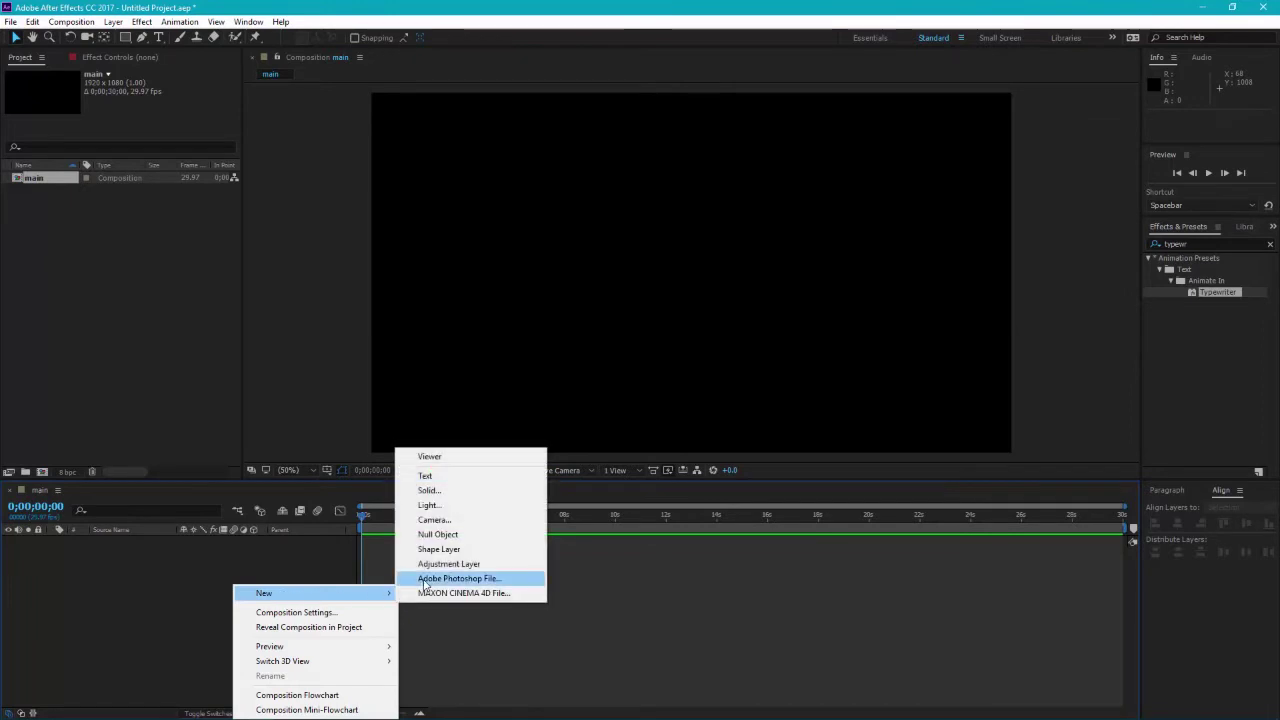
click(445, 549)
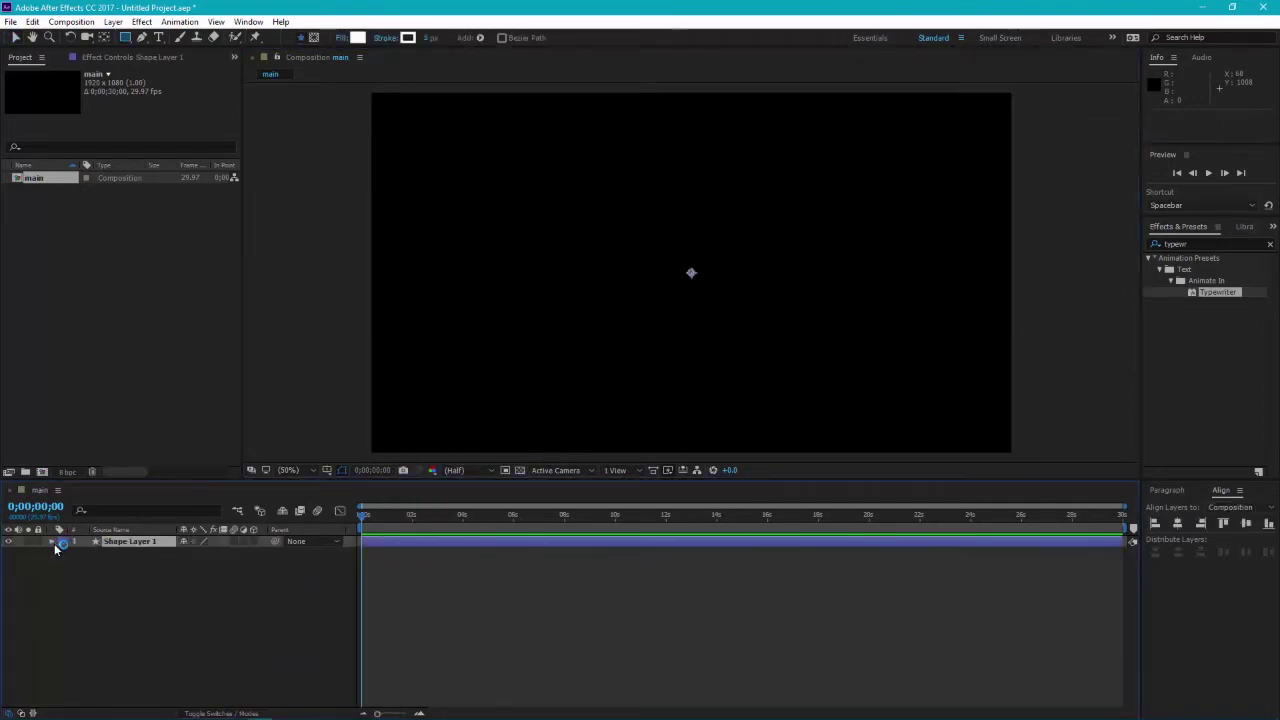
click(53, 542)
click(260, 553)
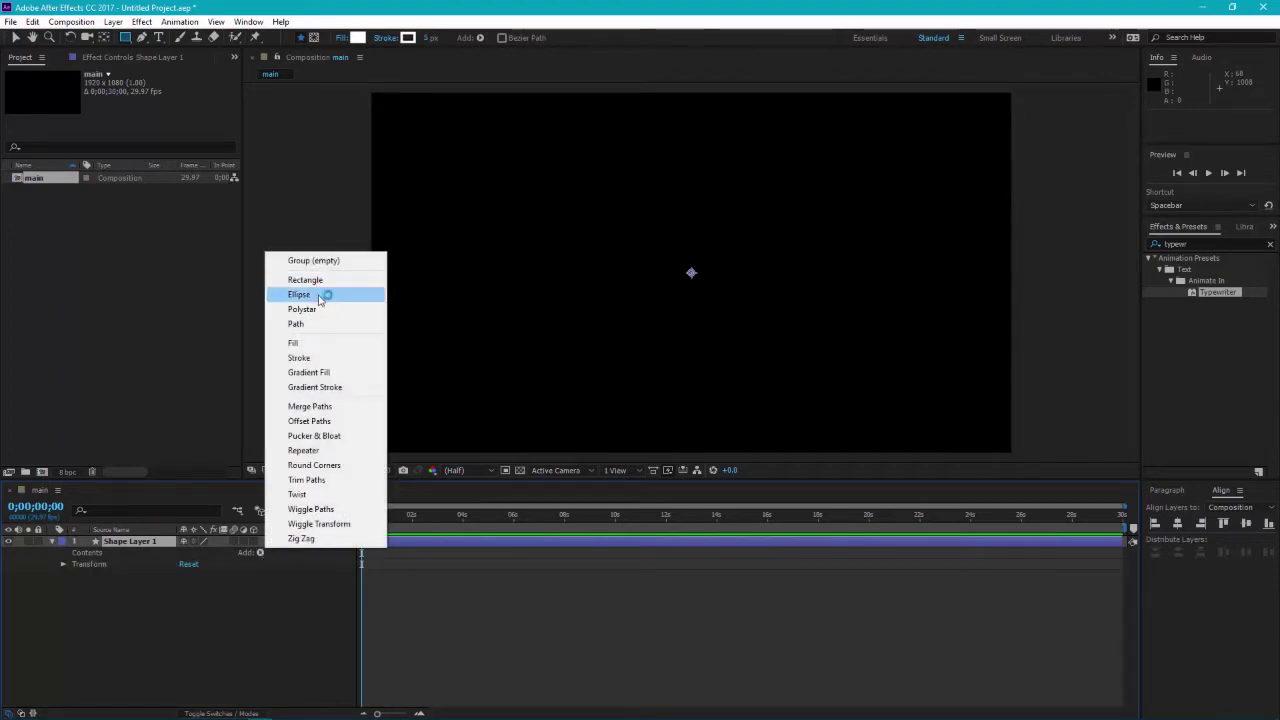
click(320, 294)
Add a stroke to the shape with a width of 3 px
click(260, 553)
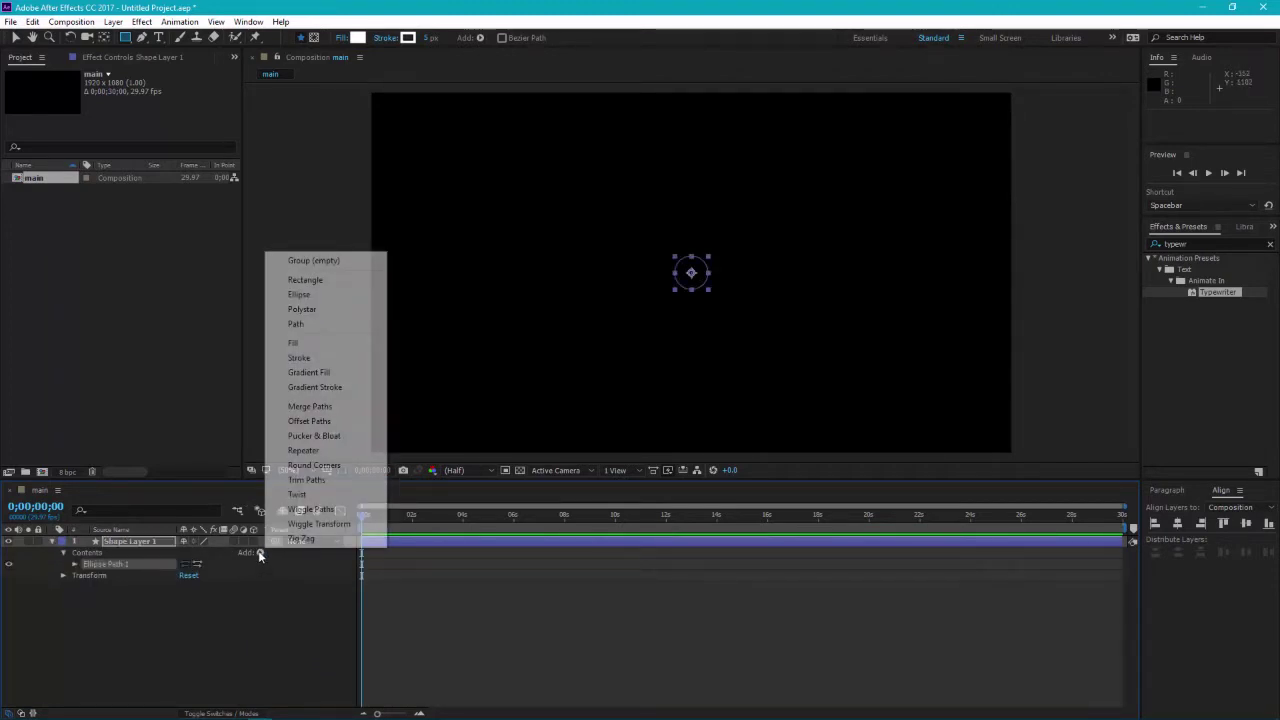
click(305, 361)
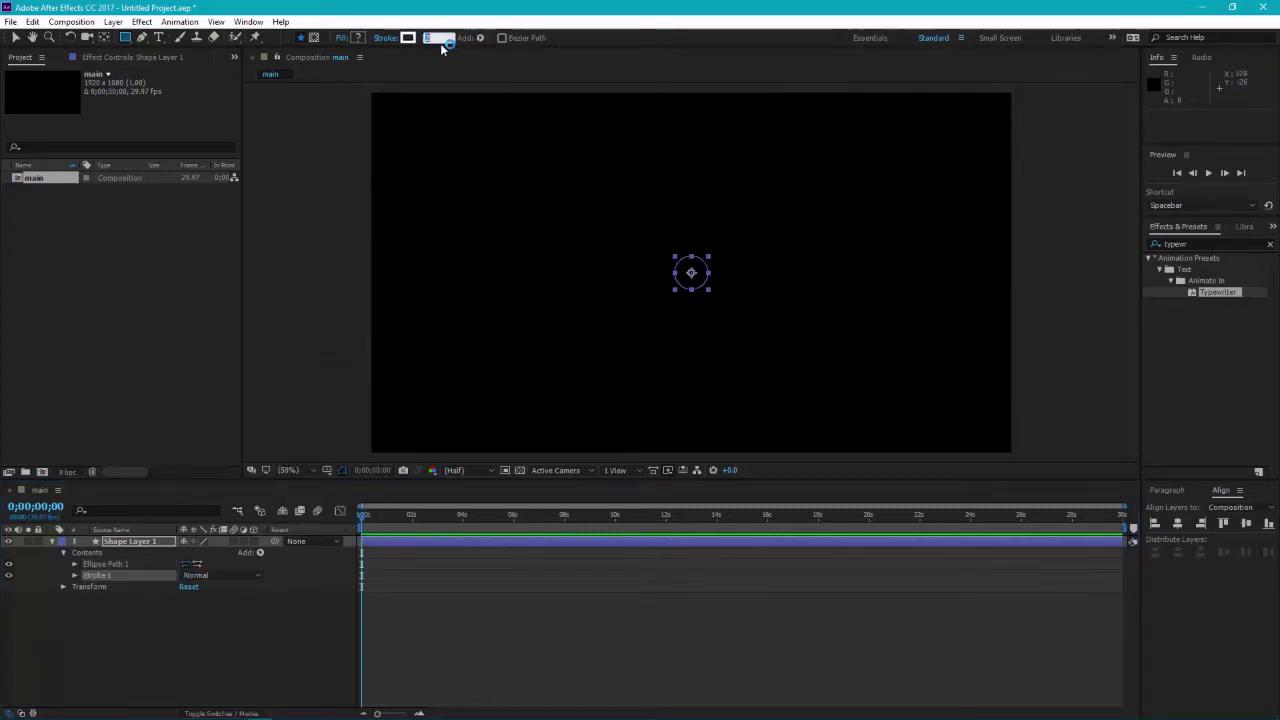
text(3)
key(Return)
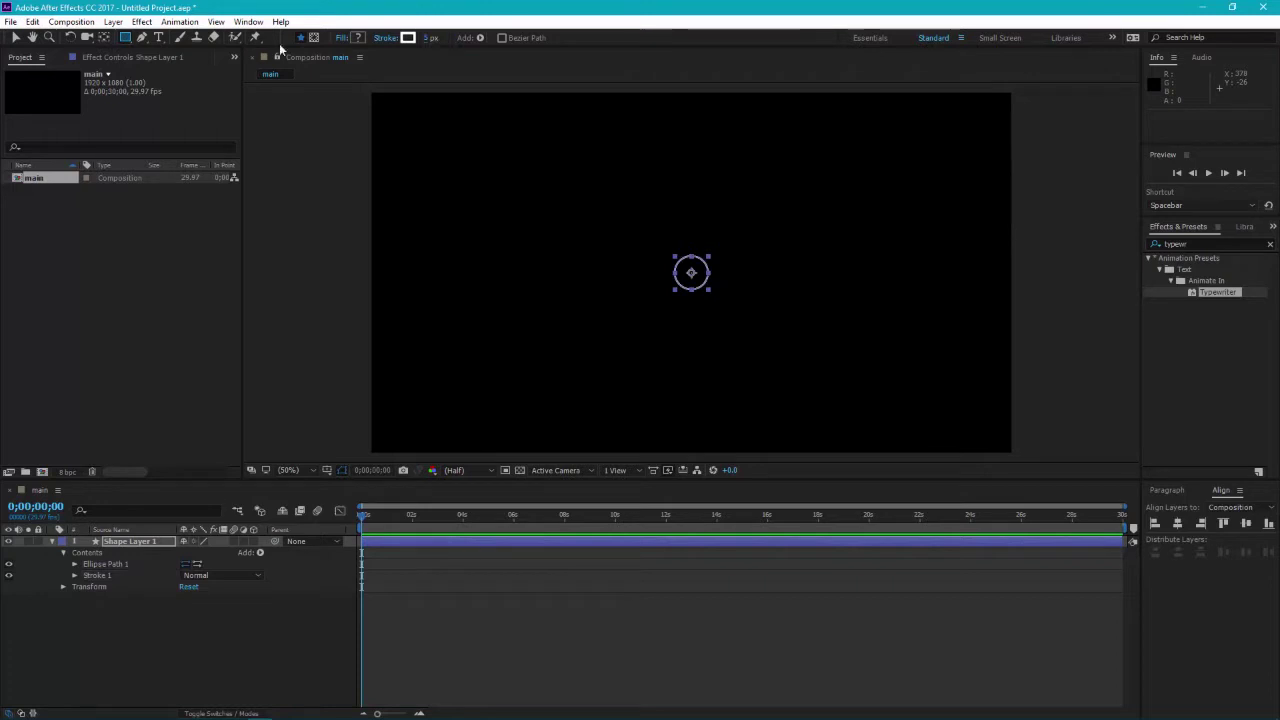
Set the ellipse path size to 400×400 and collapse the layer
click(75, 564)
click(201, 575)
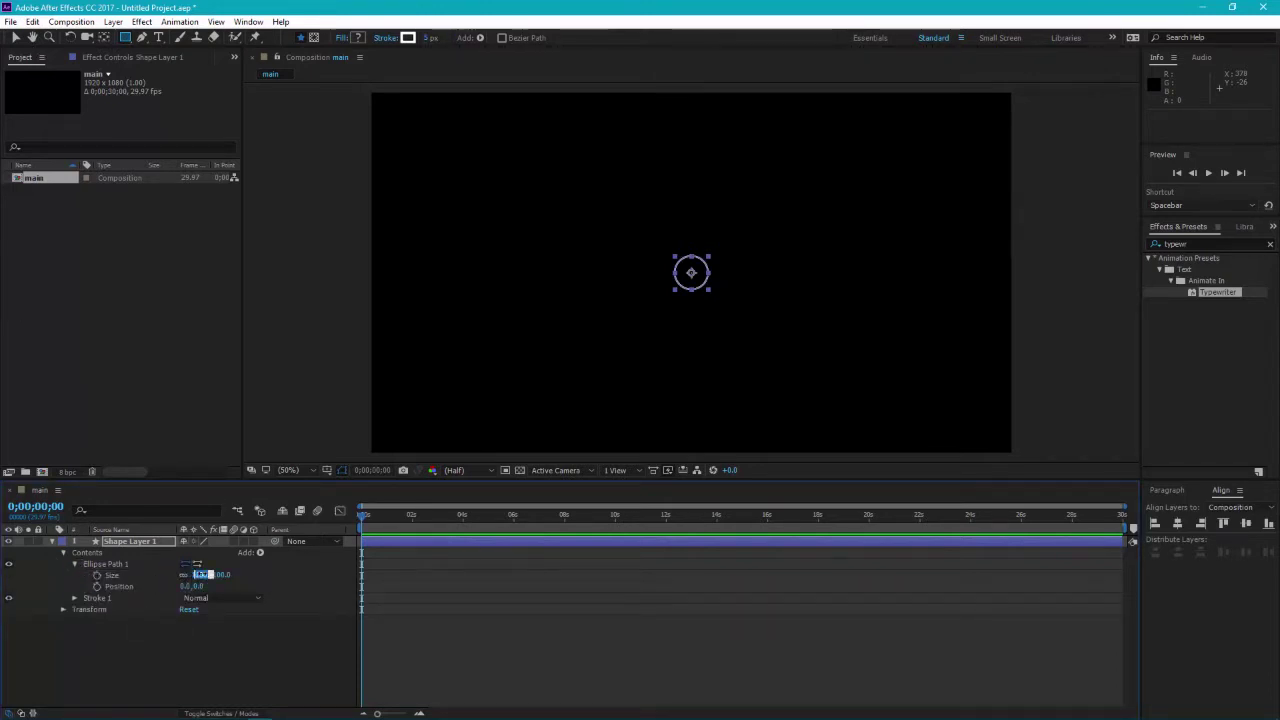
text(15)
key(Return)
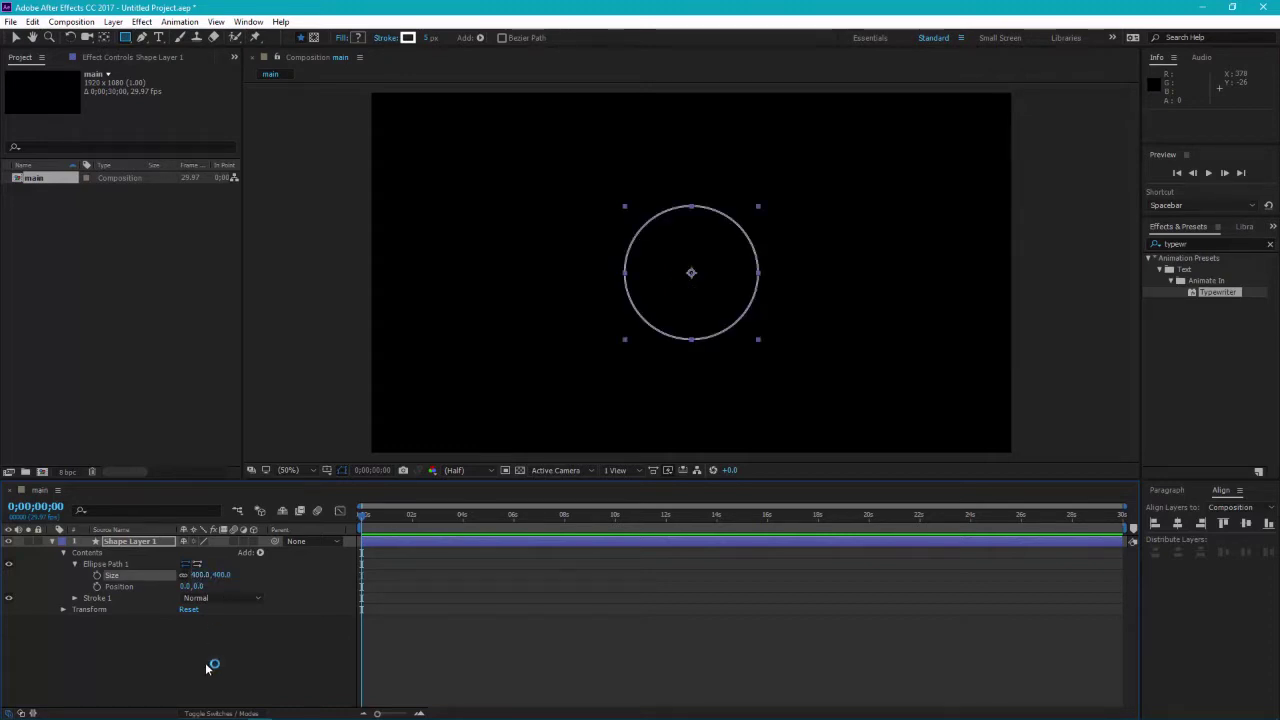
click(212, 665)
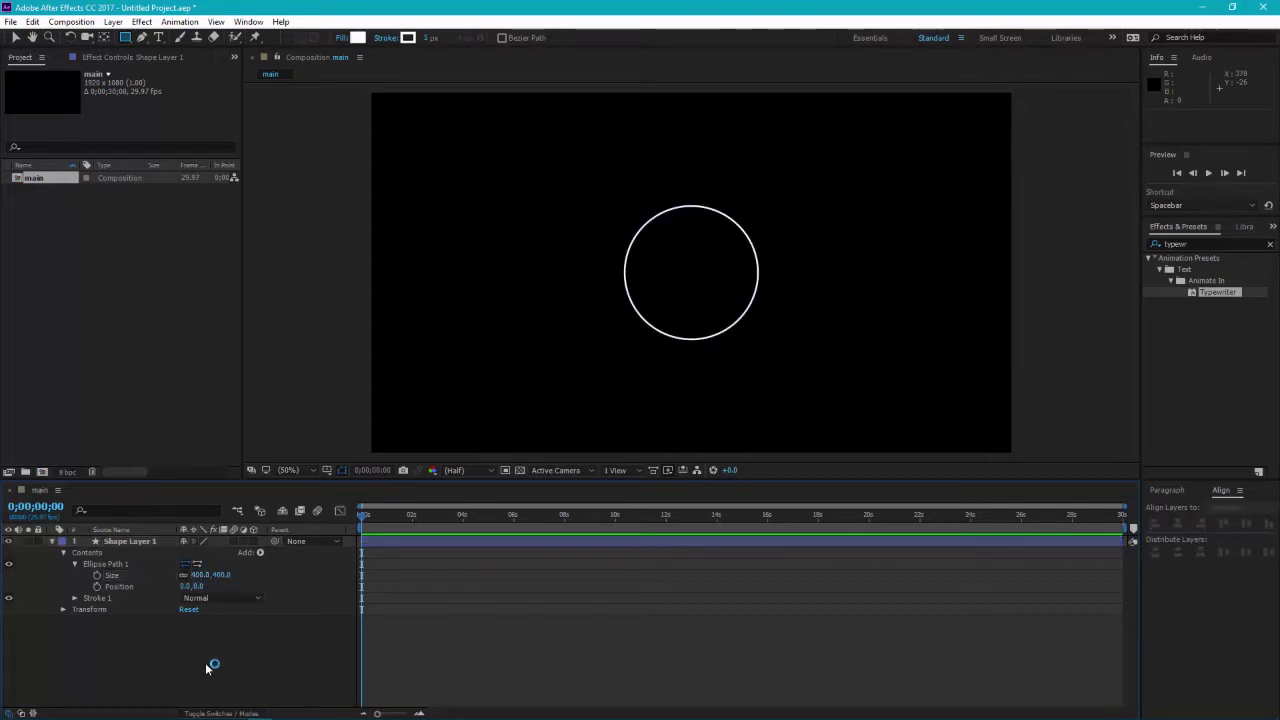
click(52, 541)
Rename the circle's shape layer to 'outer'
click(116, 545)
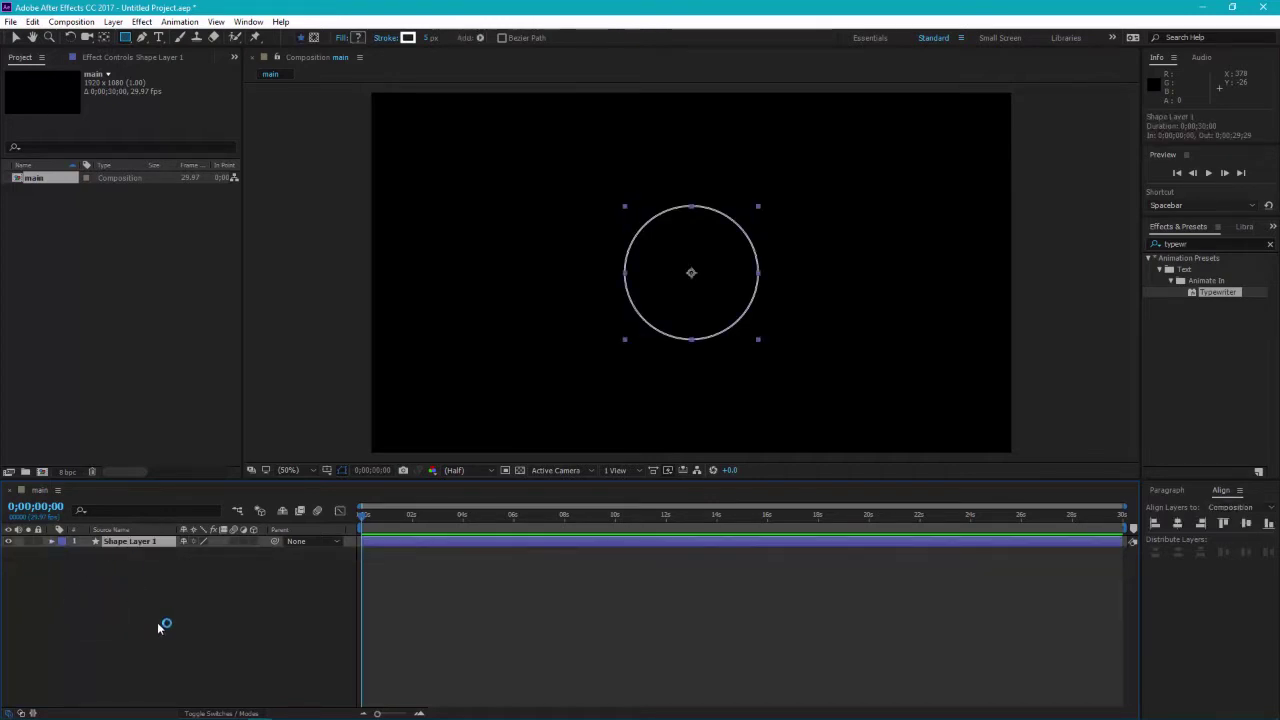
key(Return)
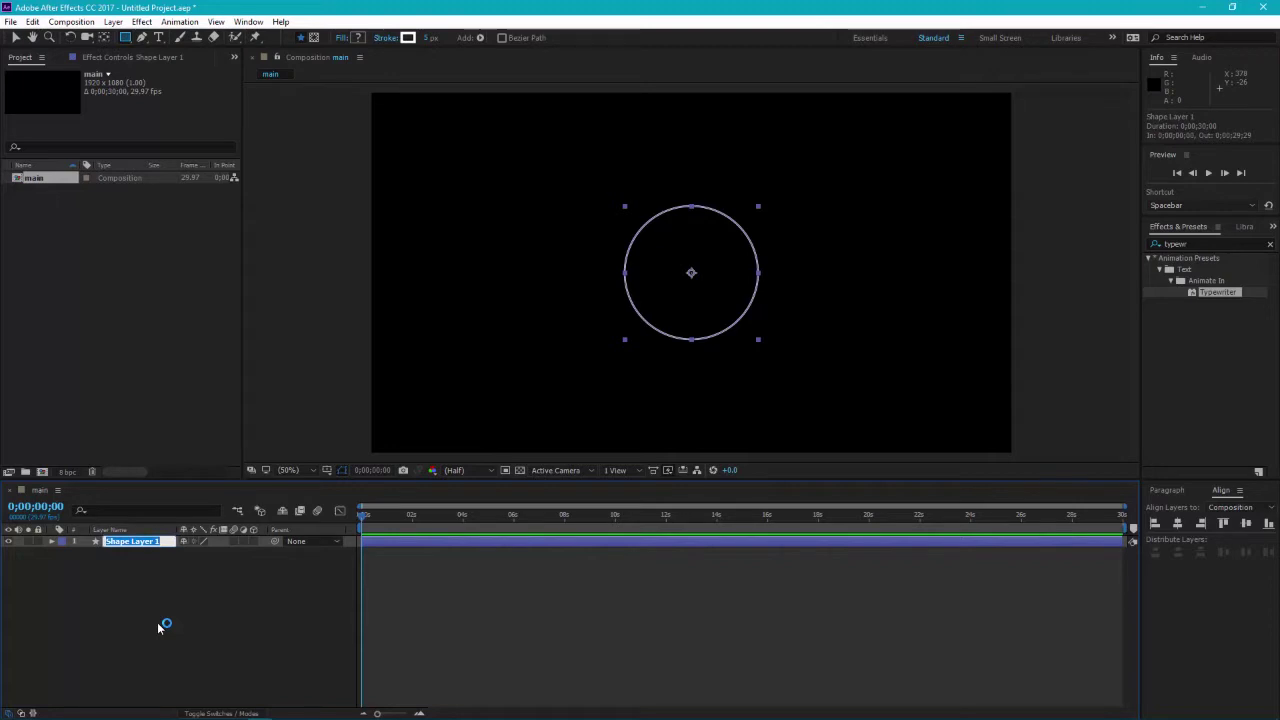
text(outer)
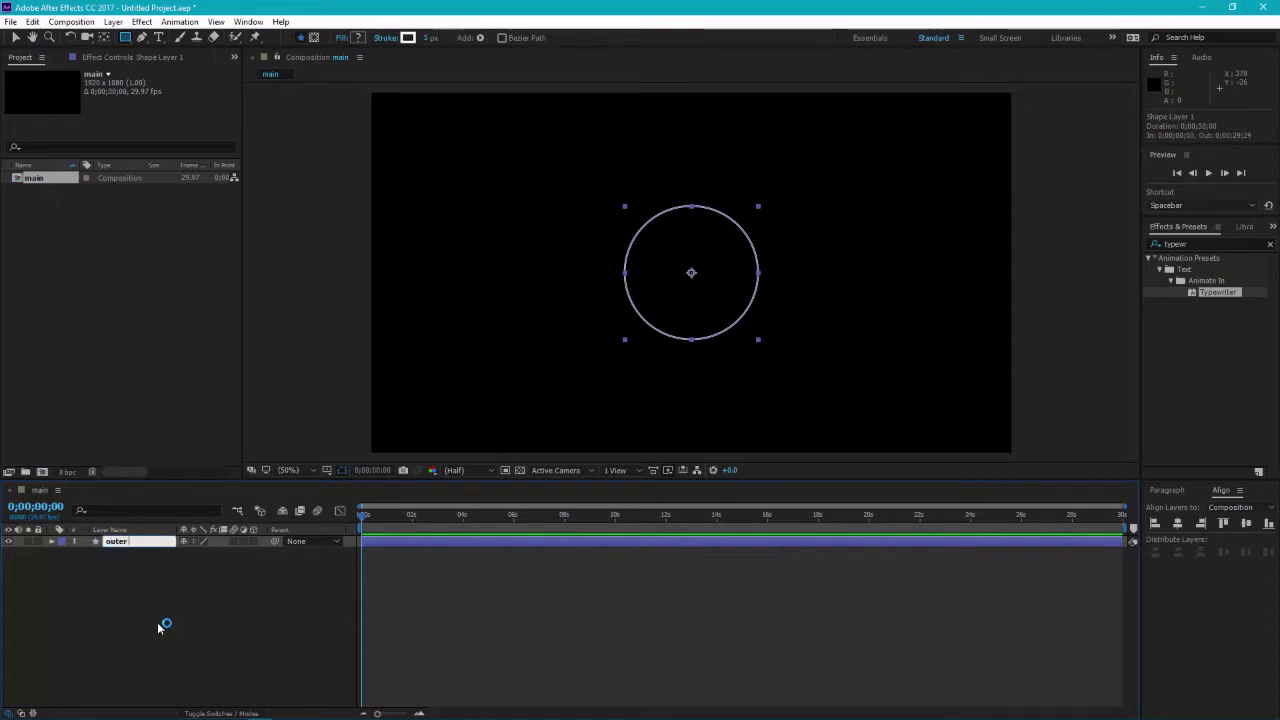
key(Return)
click(157, 622)
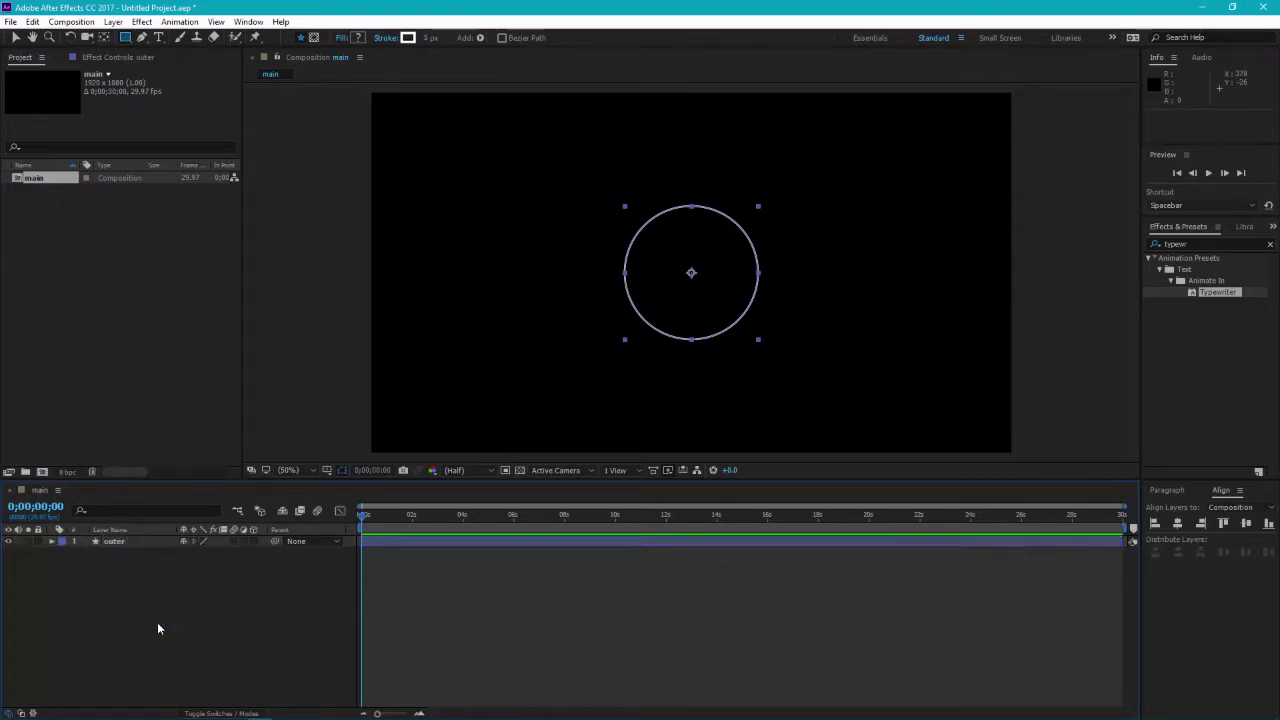
click(143, 543)
click(149, 580)
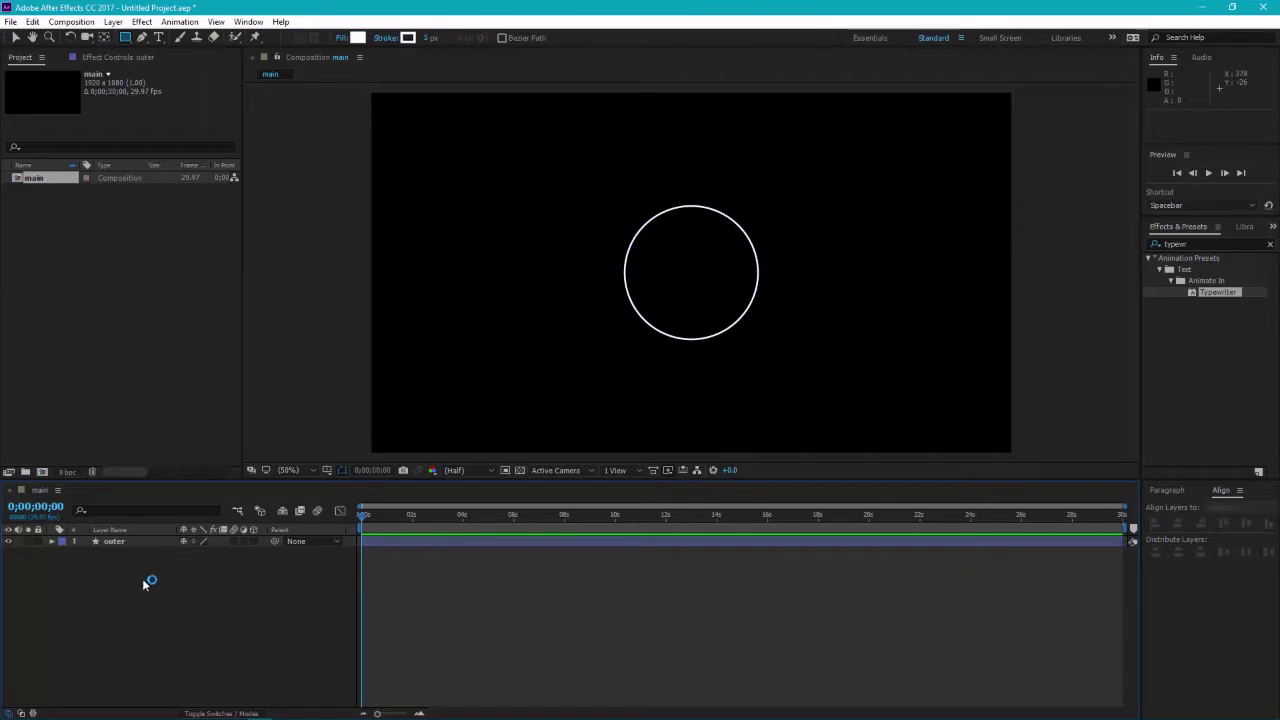
right_click(145, 580)
Add a second shape layer and name it 'center'
mouse_move(212, 590)
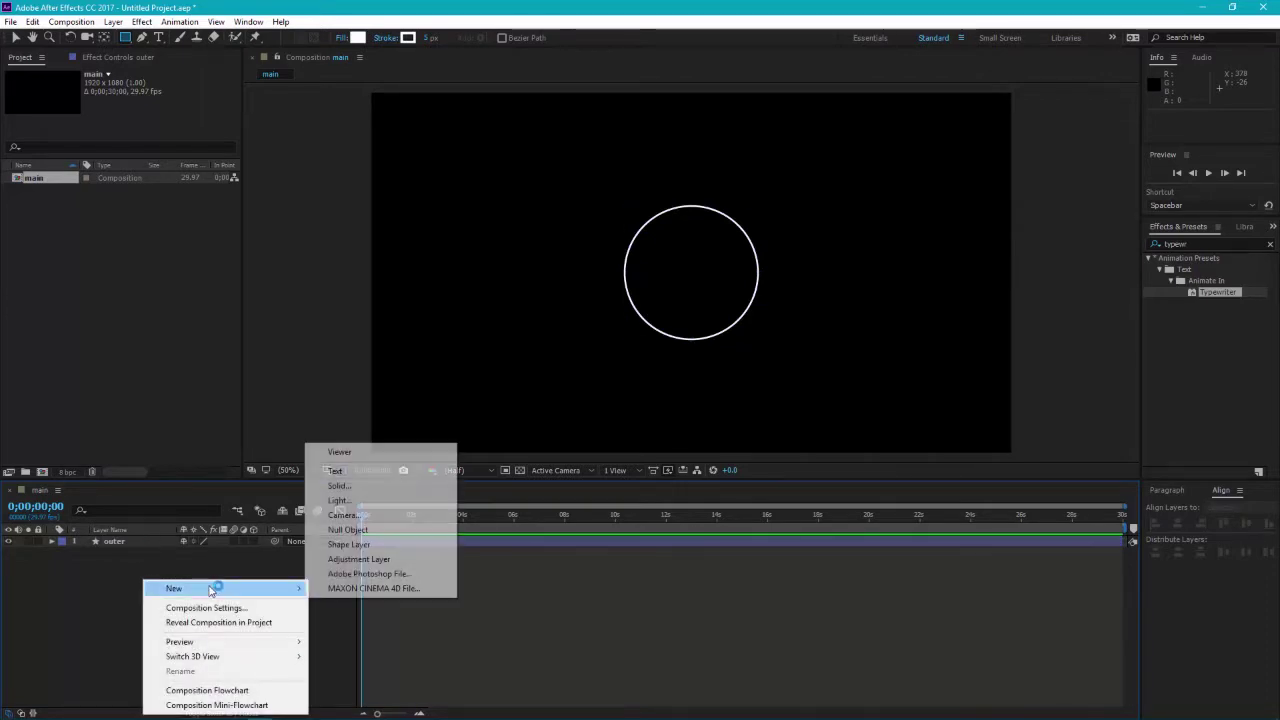
click(350, 544)
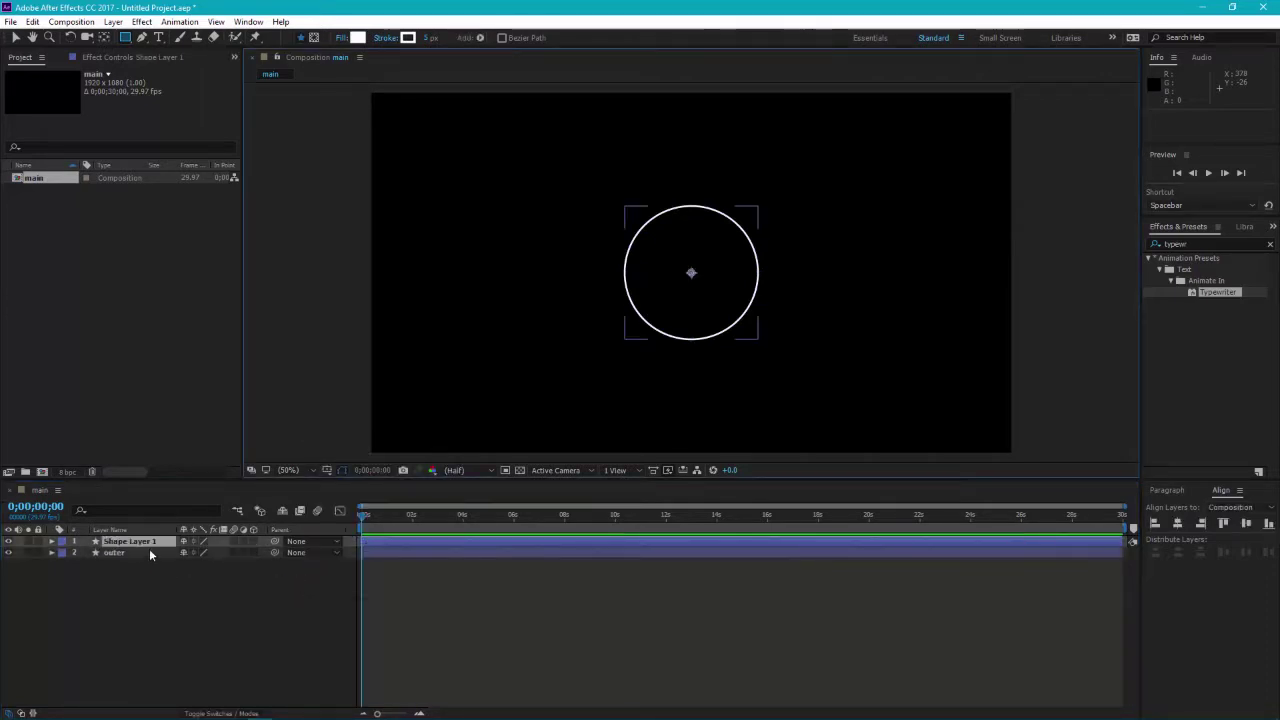
key(c)
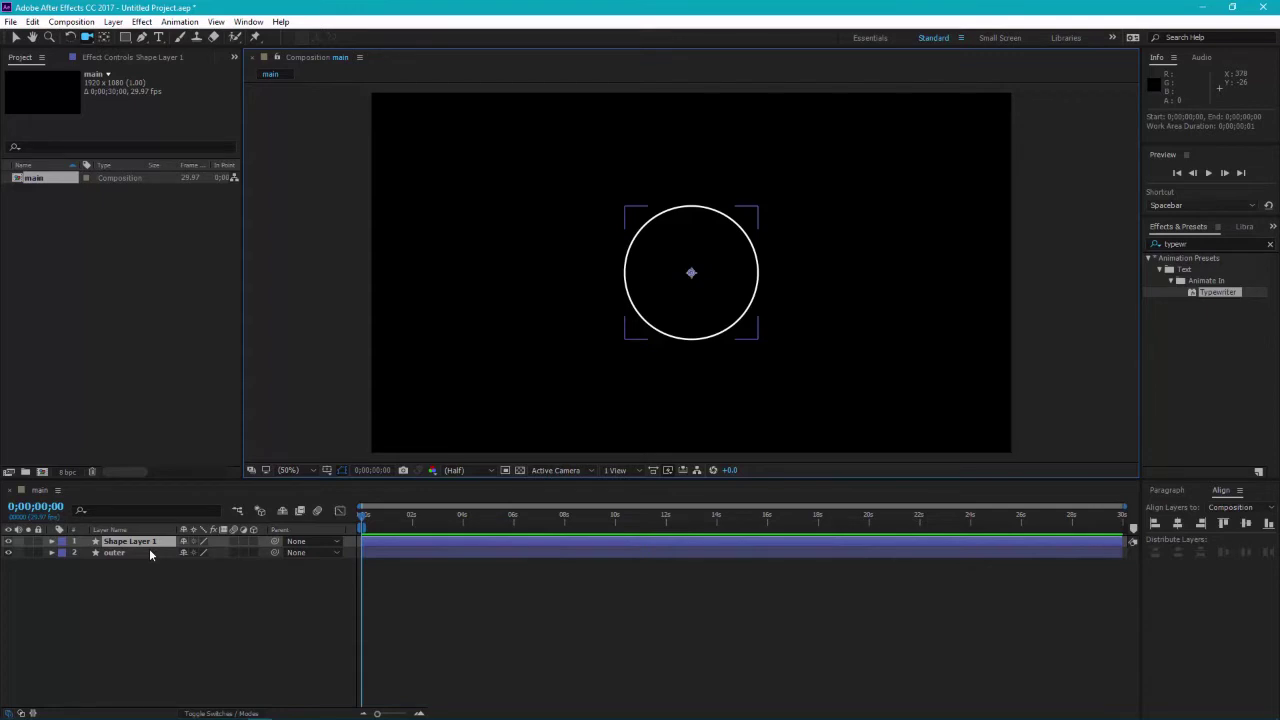
click(155, 543)
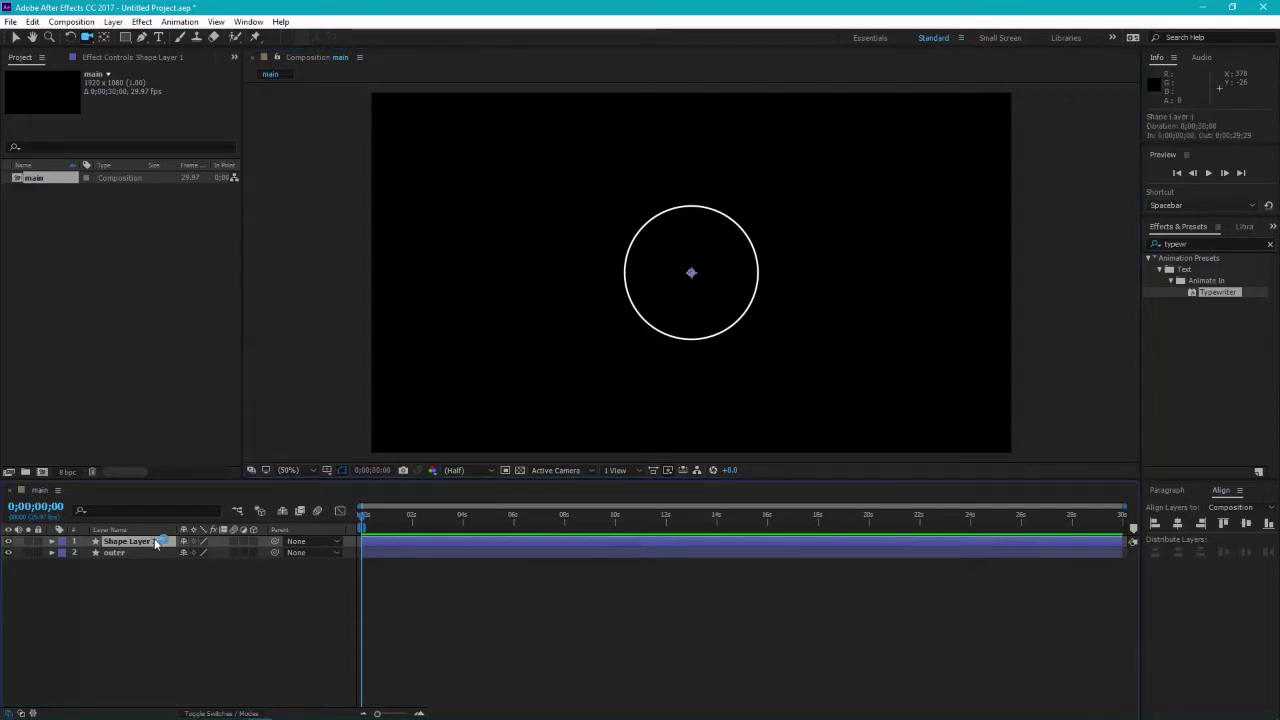
key(Return)
text(ce)
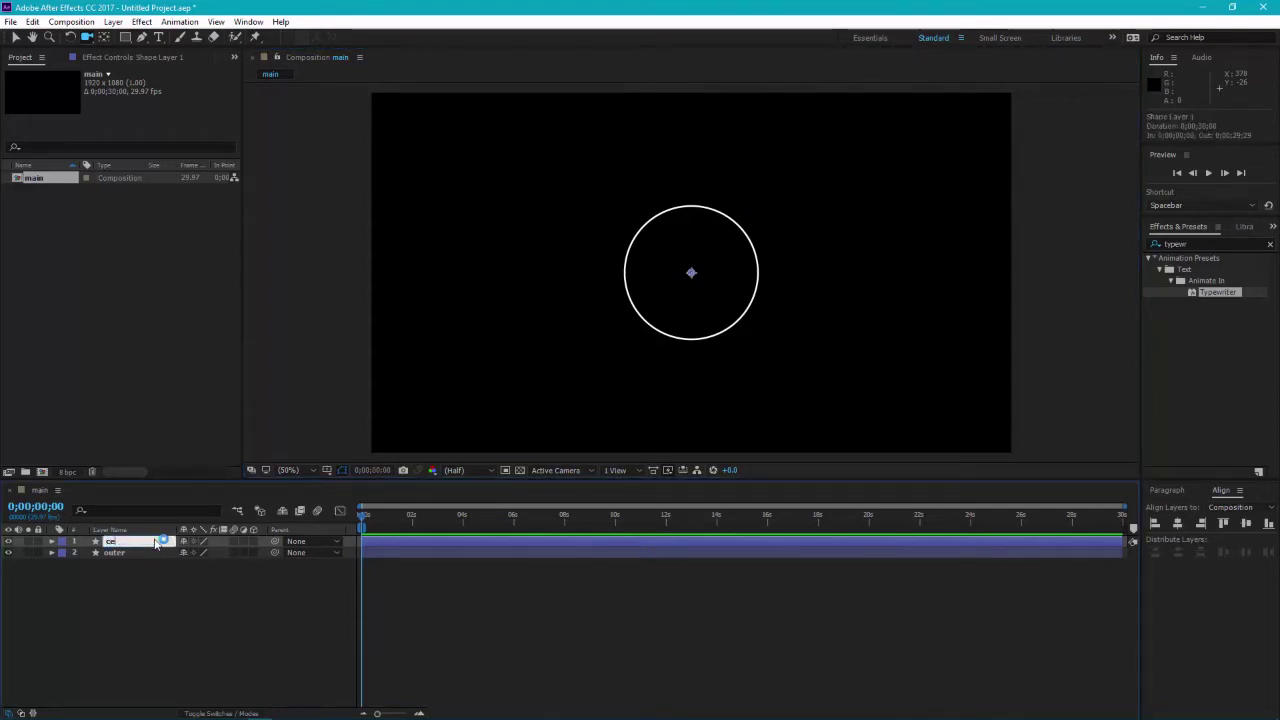
text(nter)
key(Return)
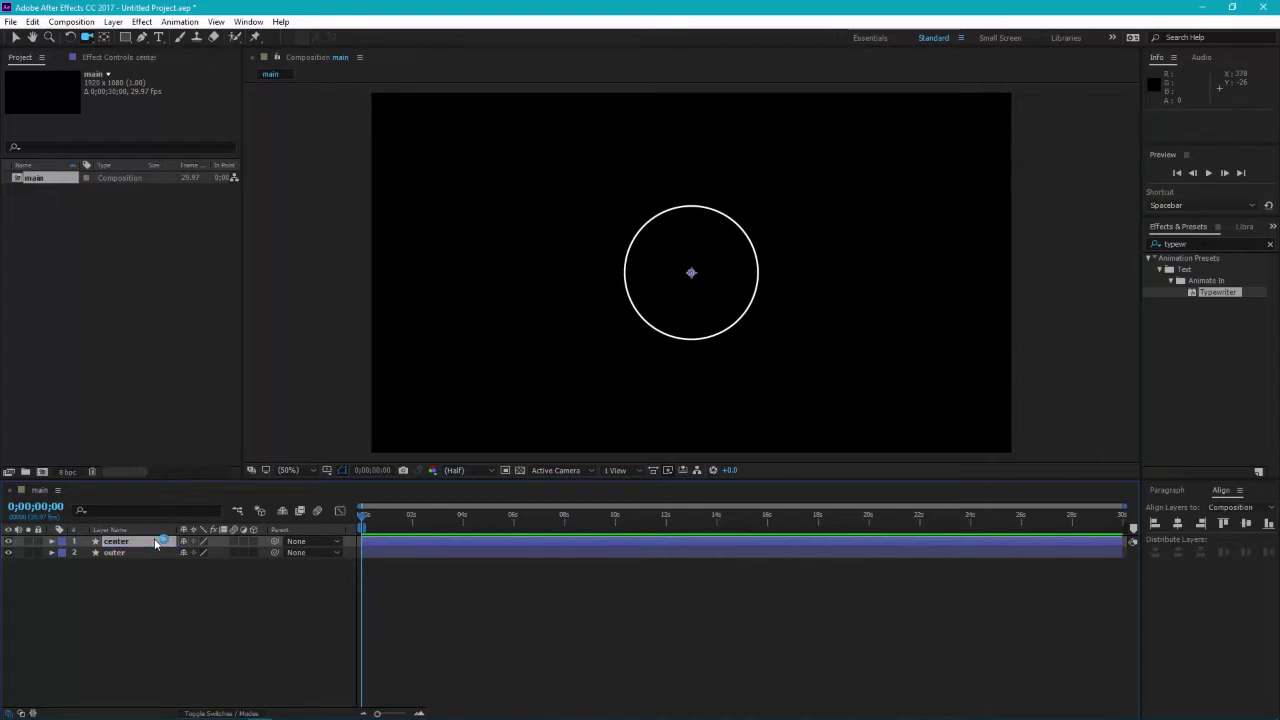
Give the center layer an ellipse path with a white fill
click(52, 541)
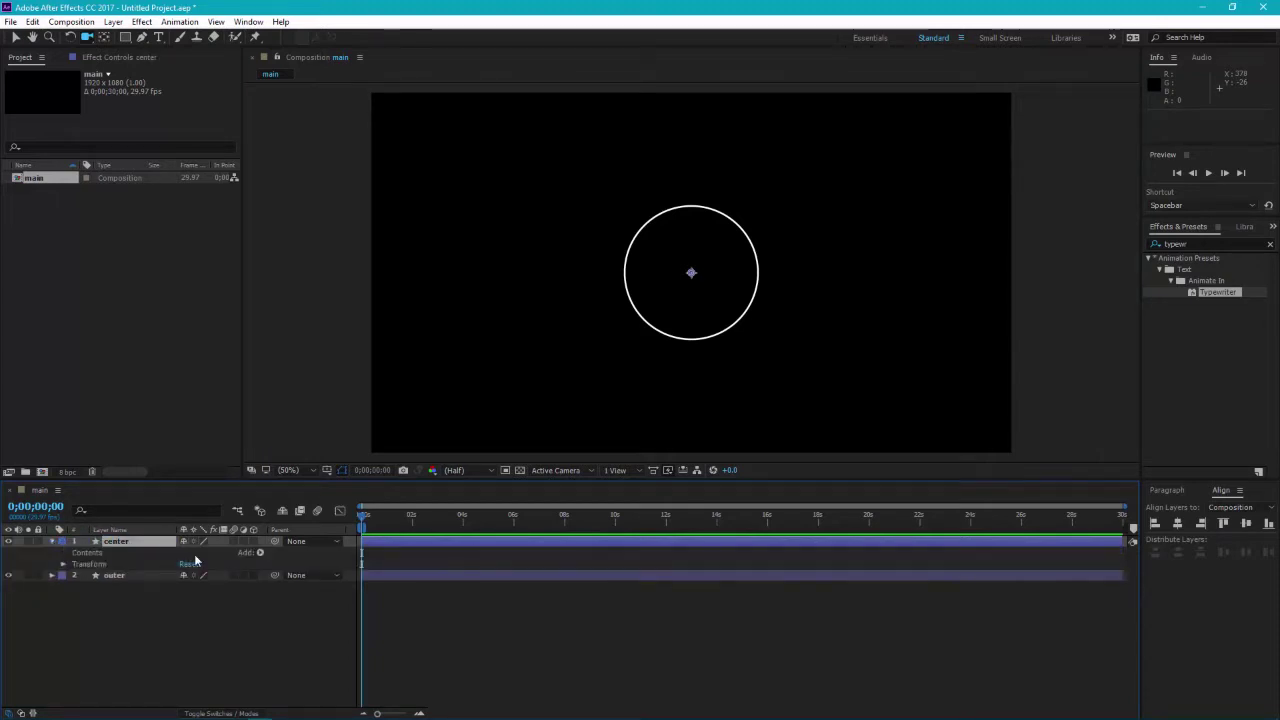
click(258, 554)
click(322, 295)
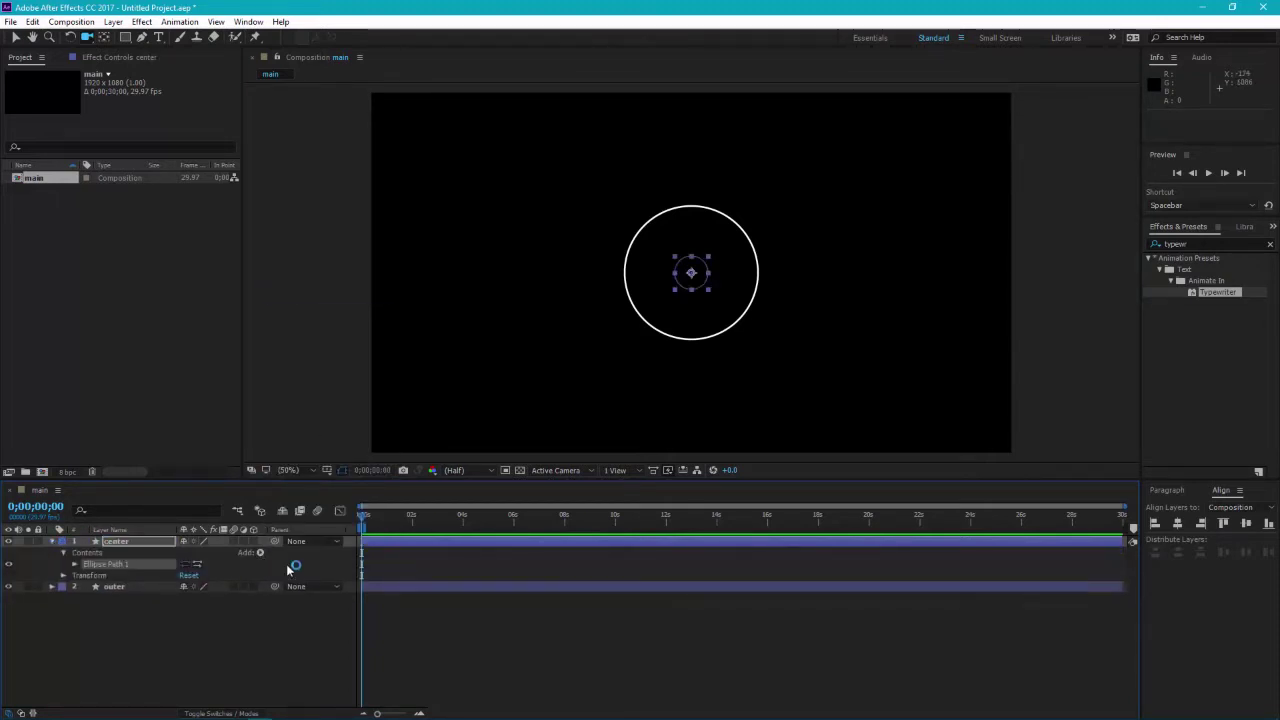
click(260, 553)
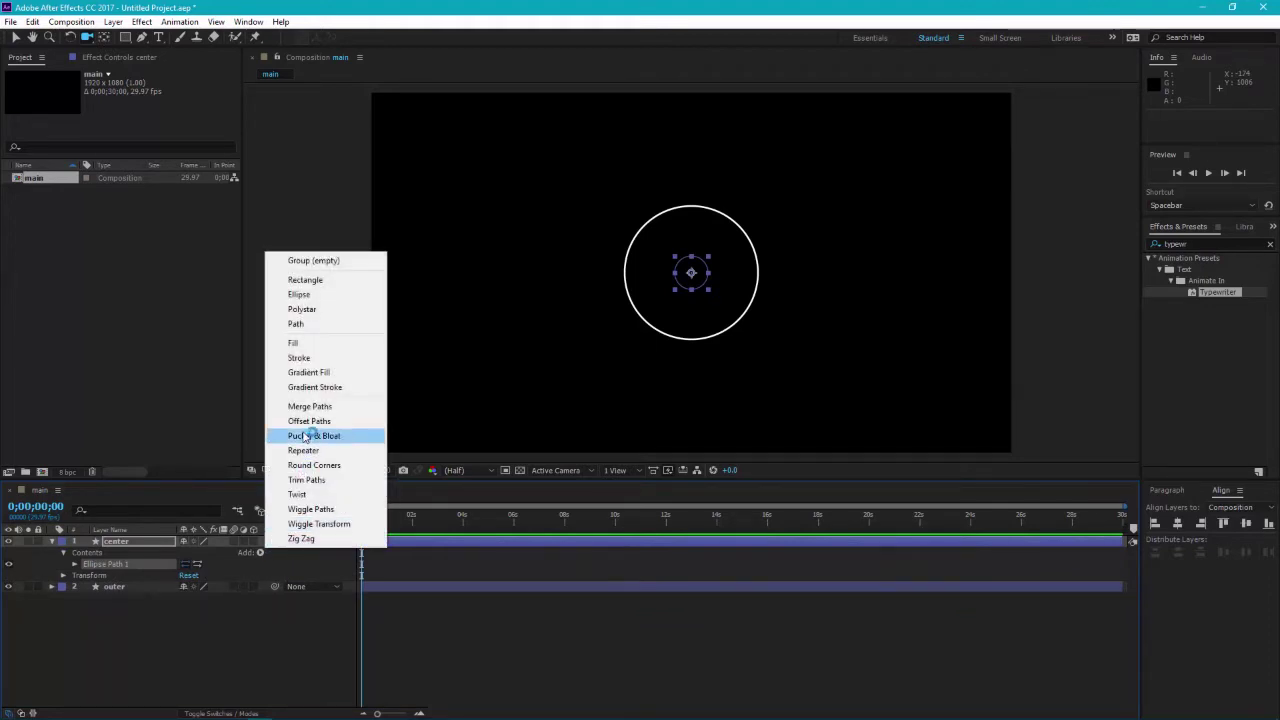
click(295, 343)
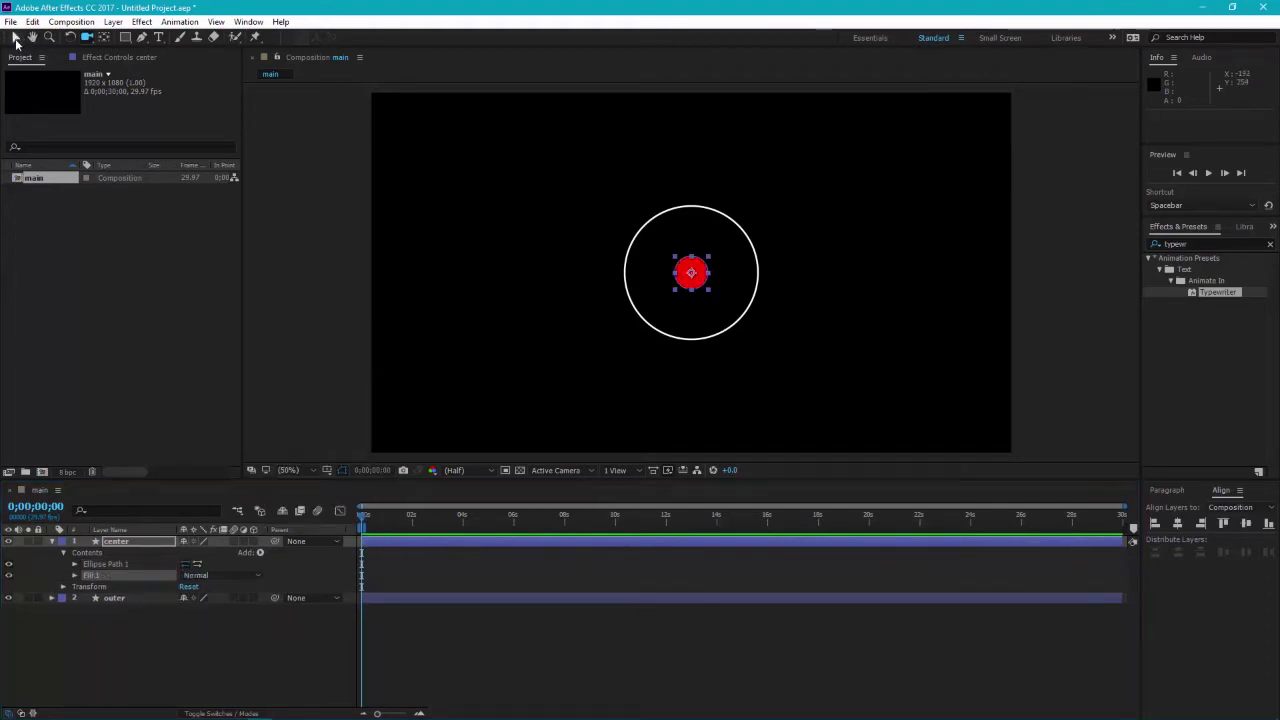
click(15, 38)
click(465, 38)
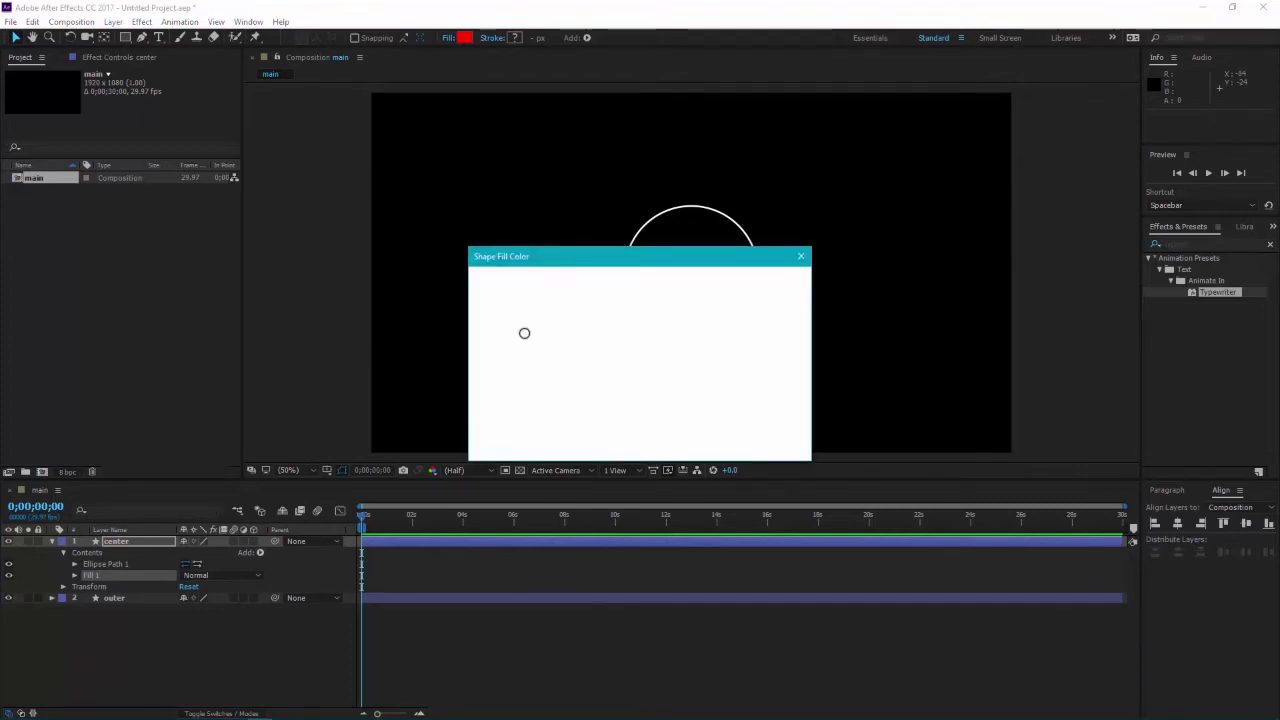
click(772, 282)
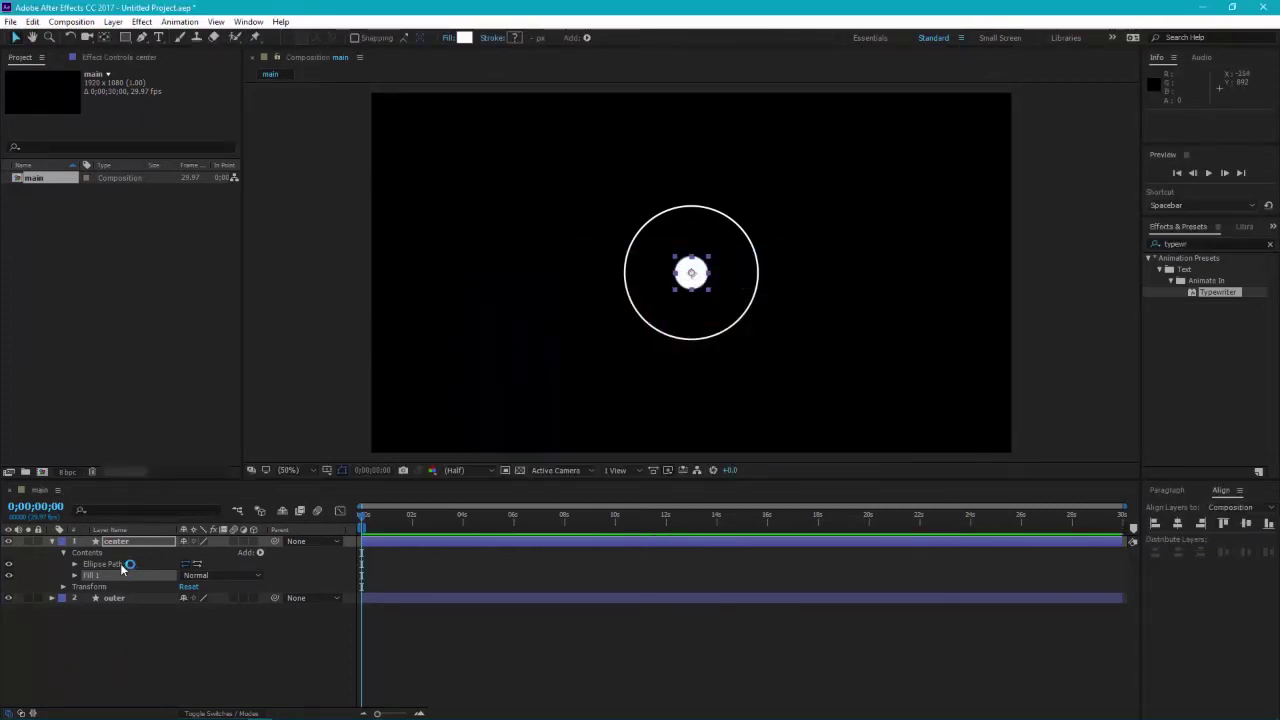
Set the center ellipse size to 20×20 and collapse the layer
click(78, 566)
click(75, 564)
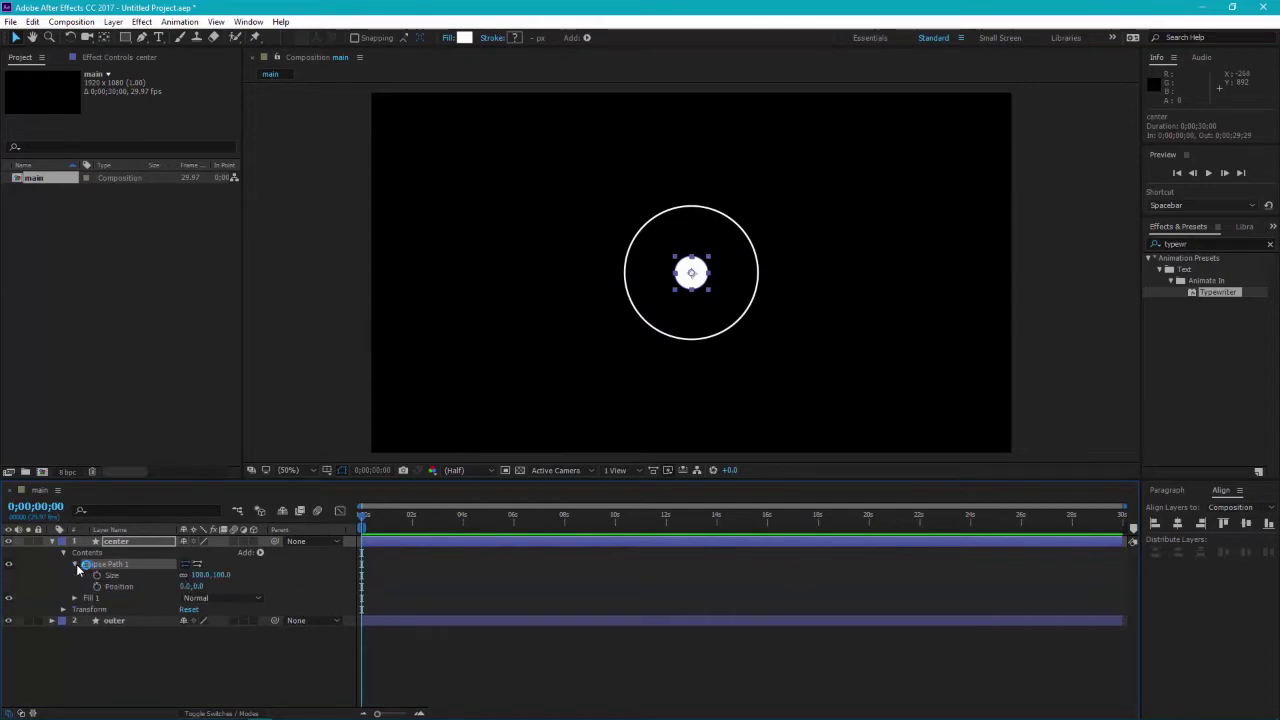
click(222, 575)
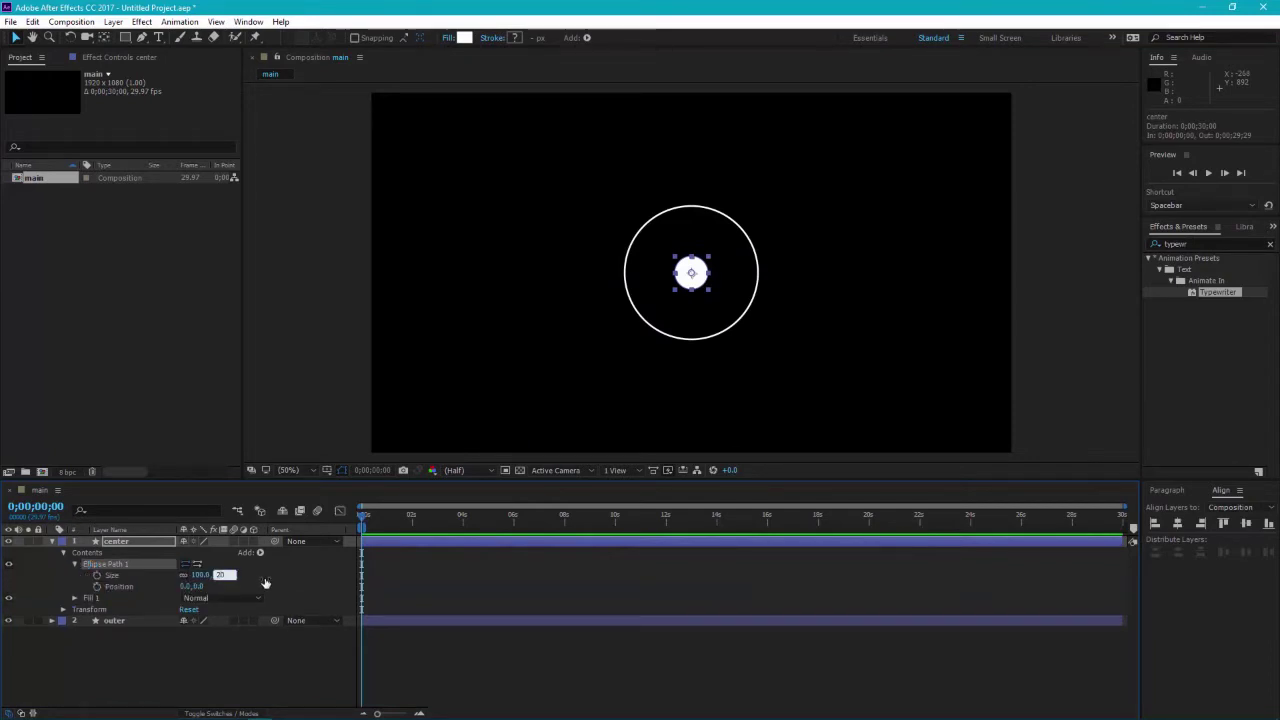
text(20)
key(Return)
click(250, 657)
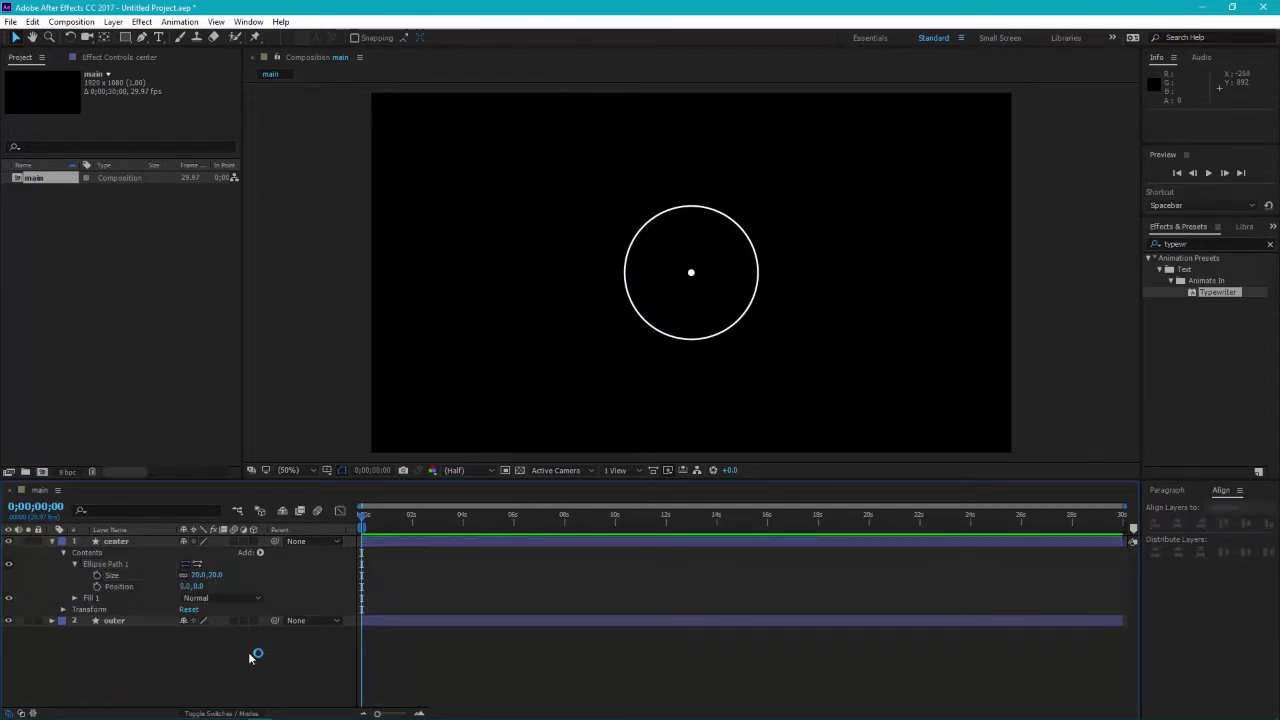
click(53, 541)
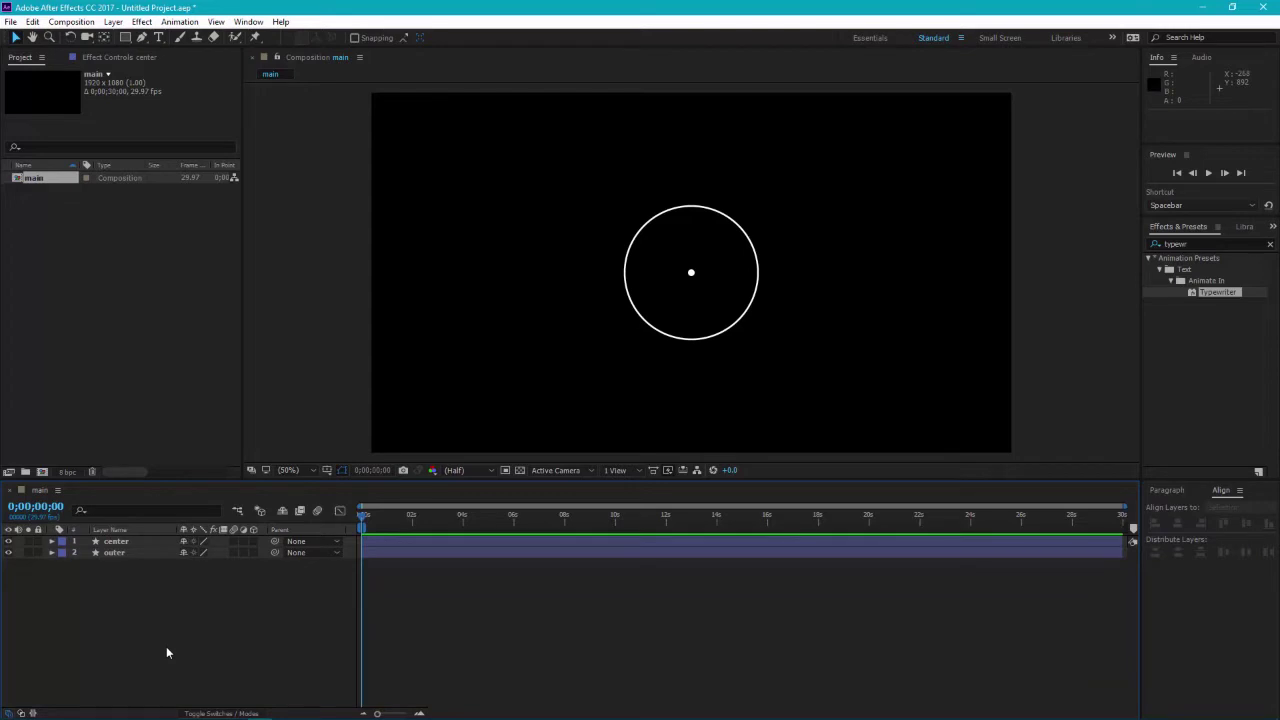
right_click(167, 650)
Add a new shape layer and rename it 'second'
mouse_move(300, 520)
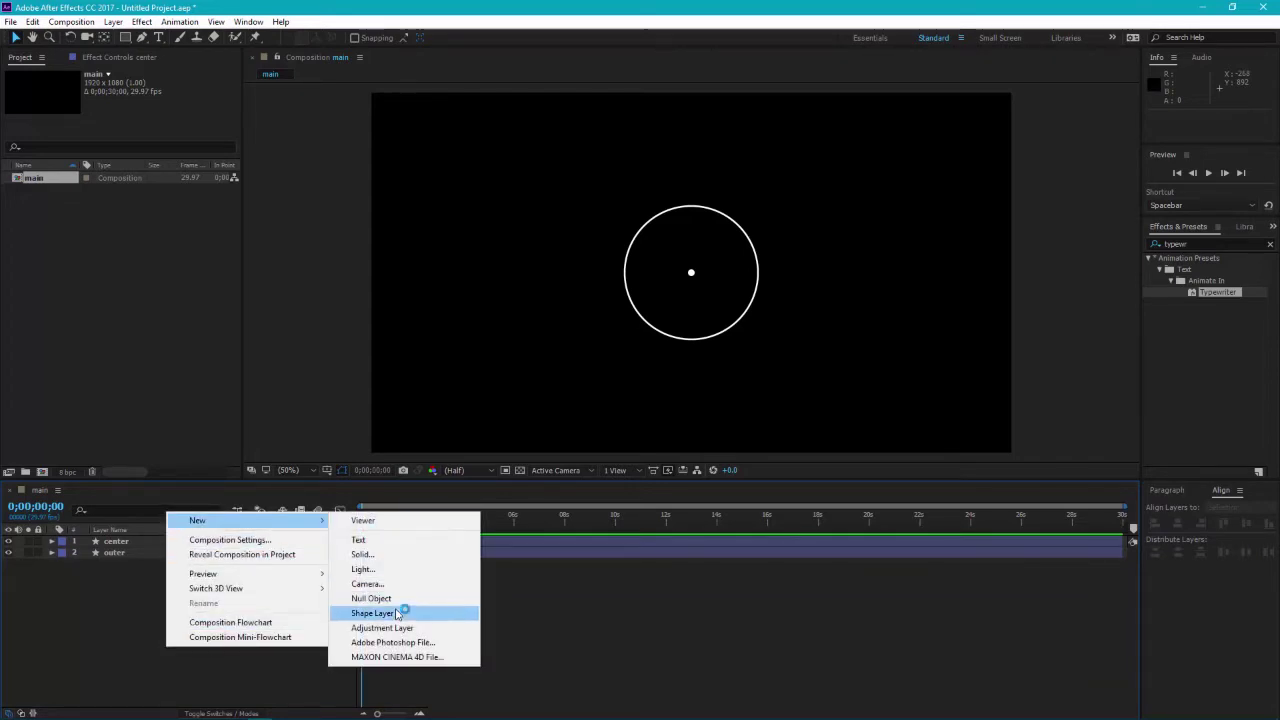
click(398, 613)
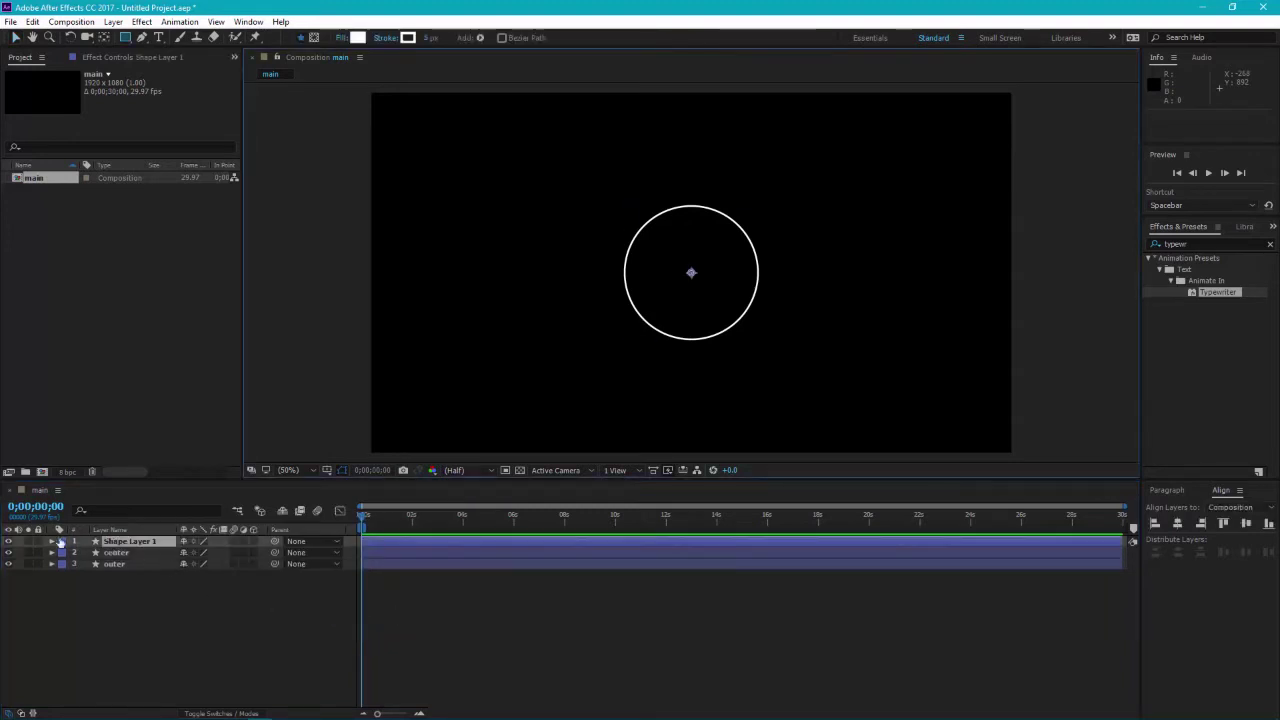
click(139, 542)
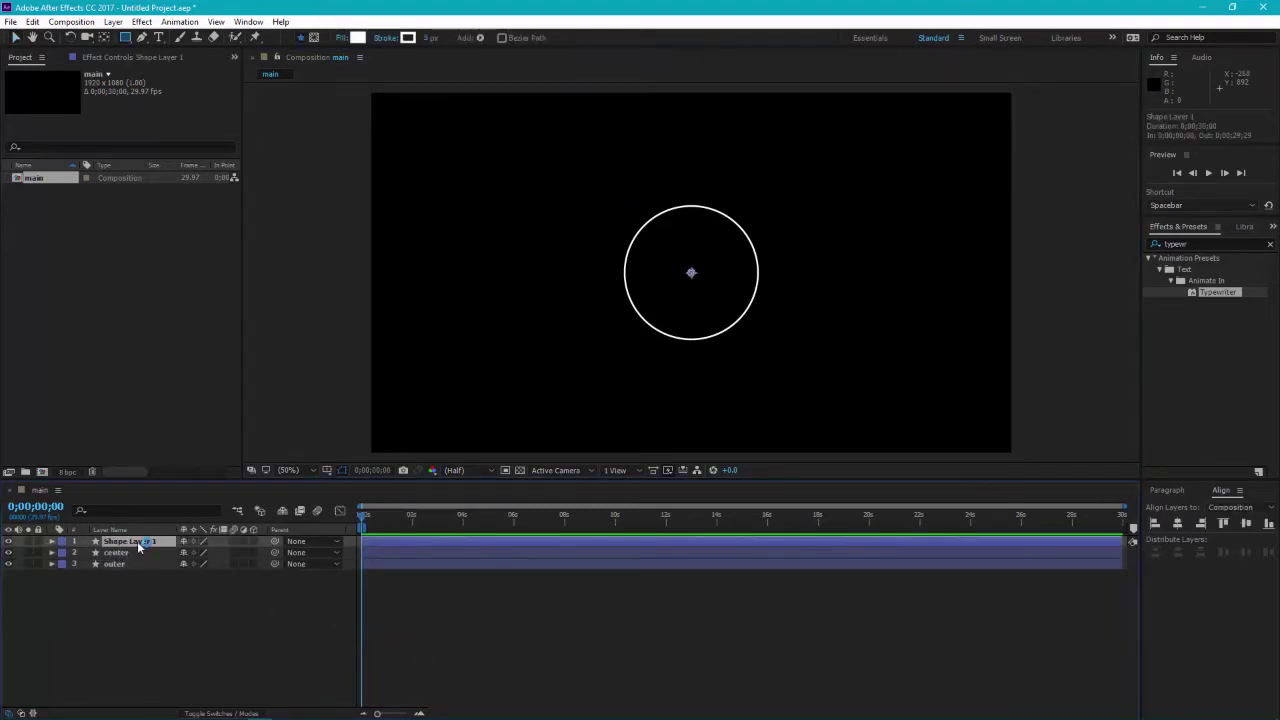
key(Return)
text(sec)
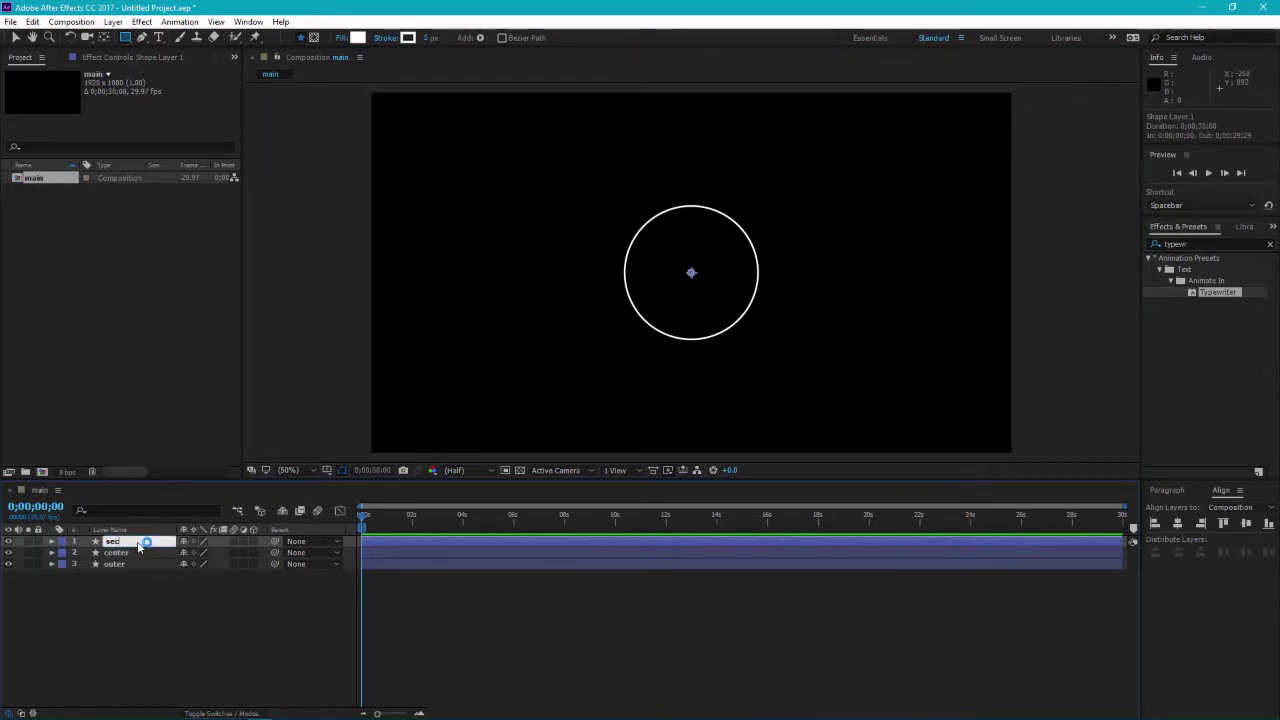
text(ond)
key(Return)
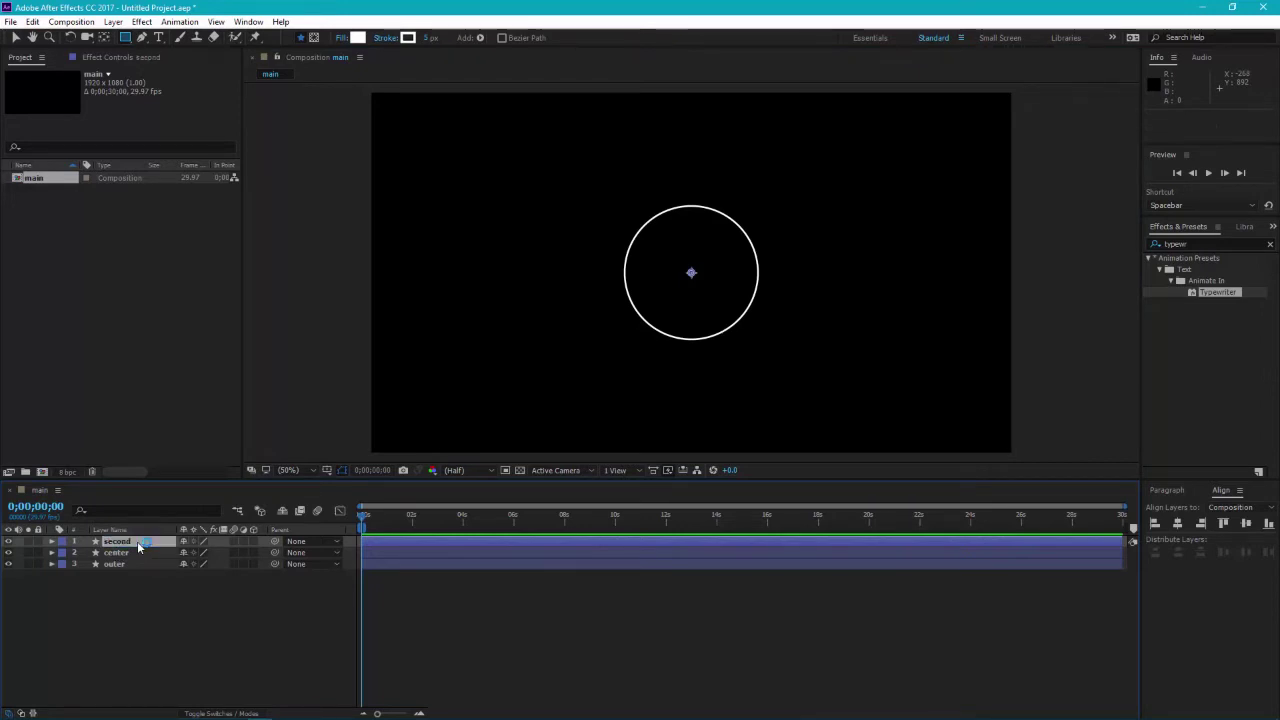
Add a rectangle path with a white fill to the second layer
click(52, 541)
click(259, 552)
click(305, 280)
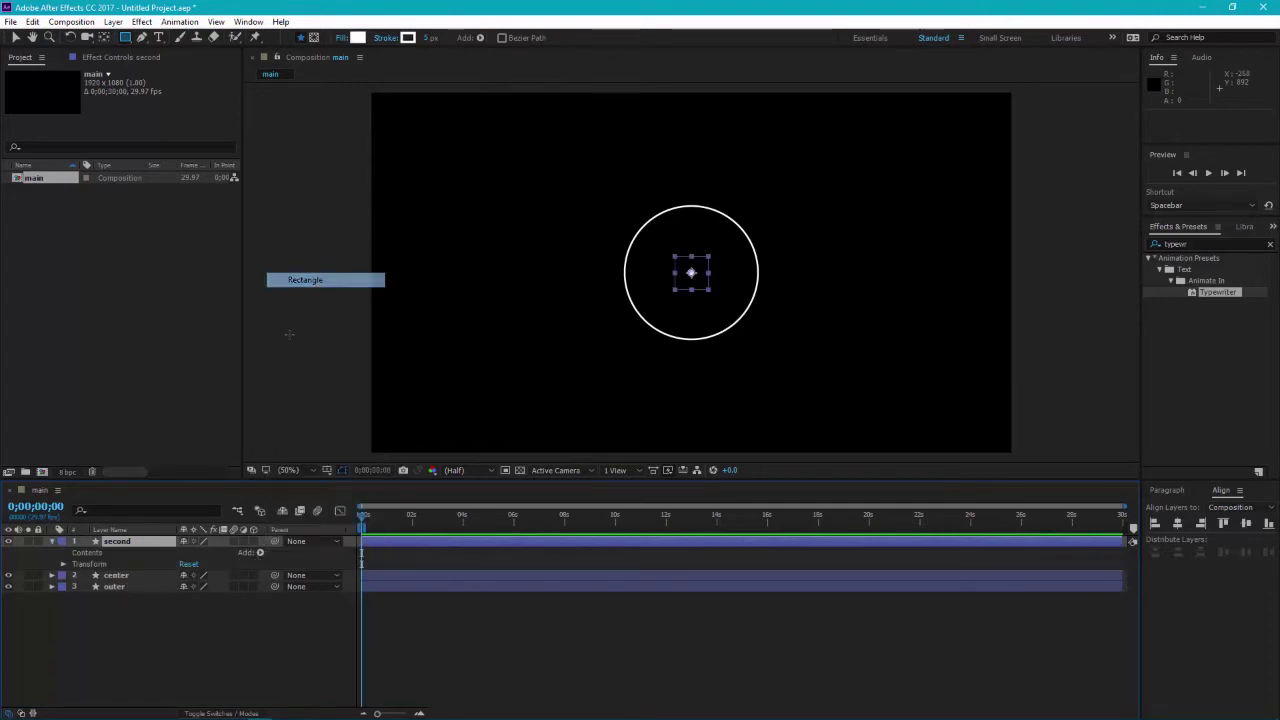
click(260, 552)
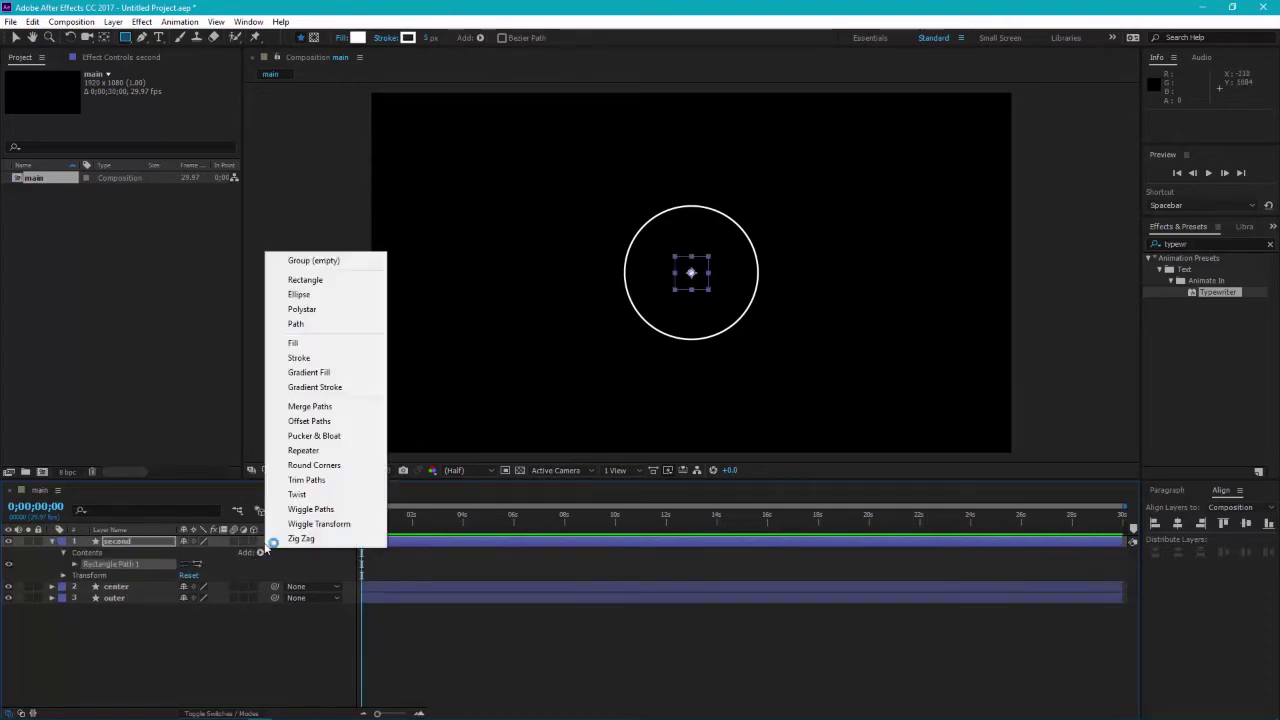
click(314, 346)
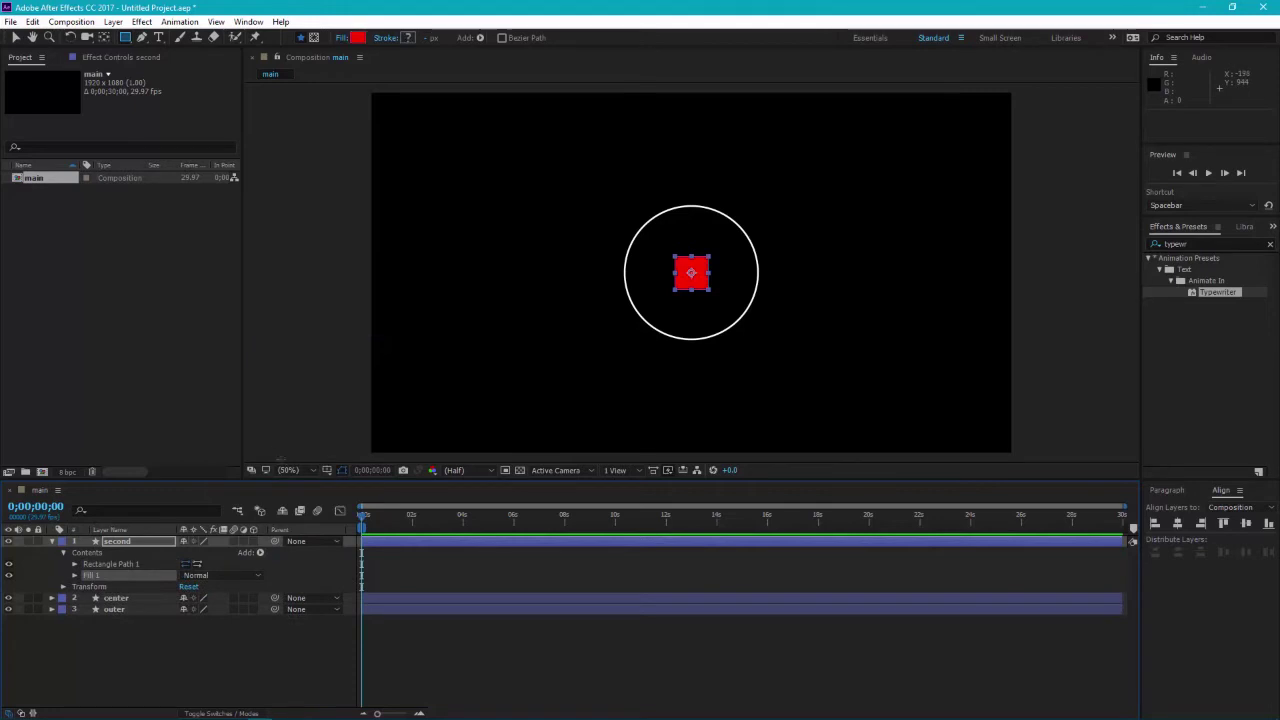
click(357, 38)
click(473, 276)
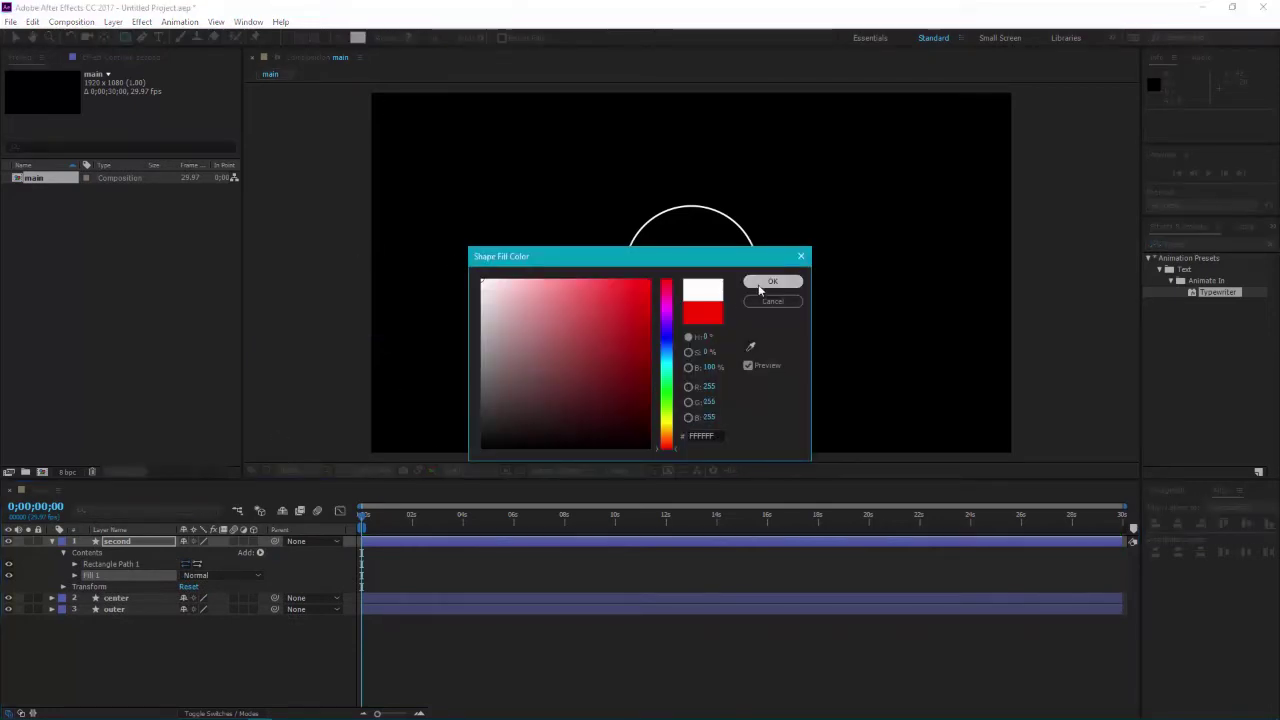
click(772, 281)
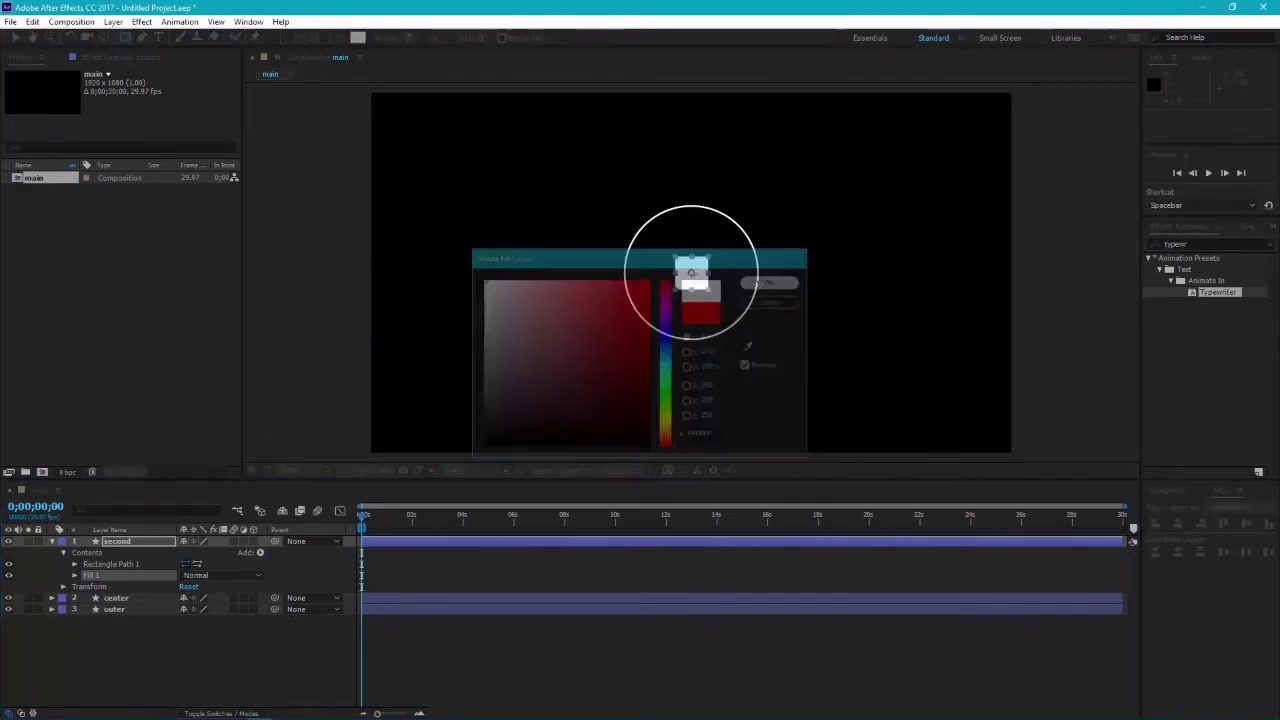
Set the second layer's rectangle size to 5×140
click(74, 564)
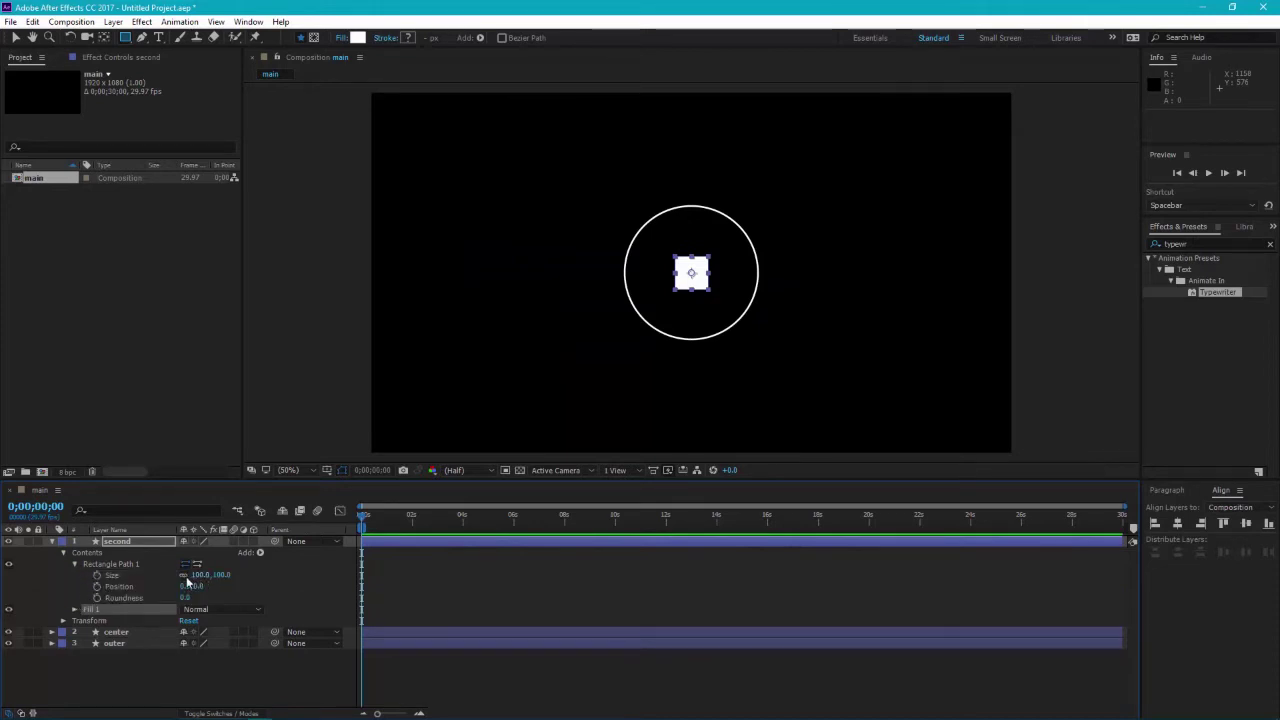
click(221, 575)
key(Return)
click(200, 575)
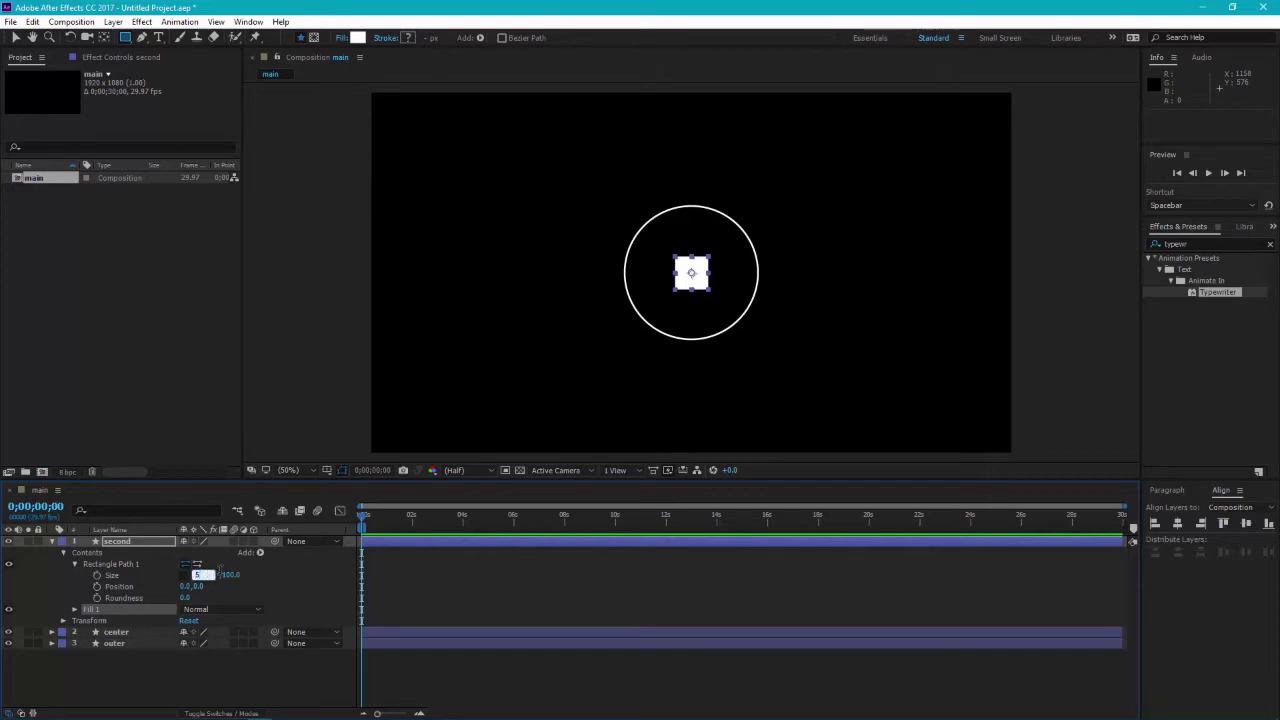
text(5)
click(219, 574)
text(140)
key(Return)
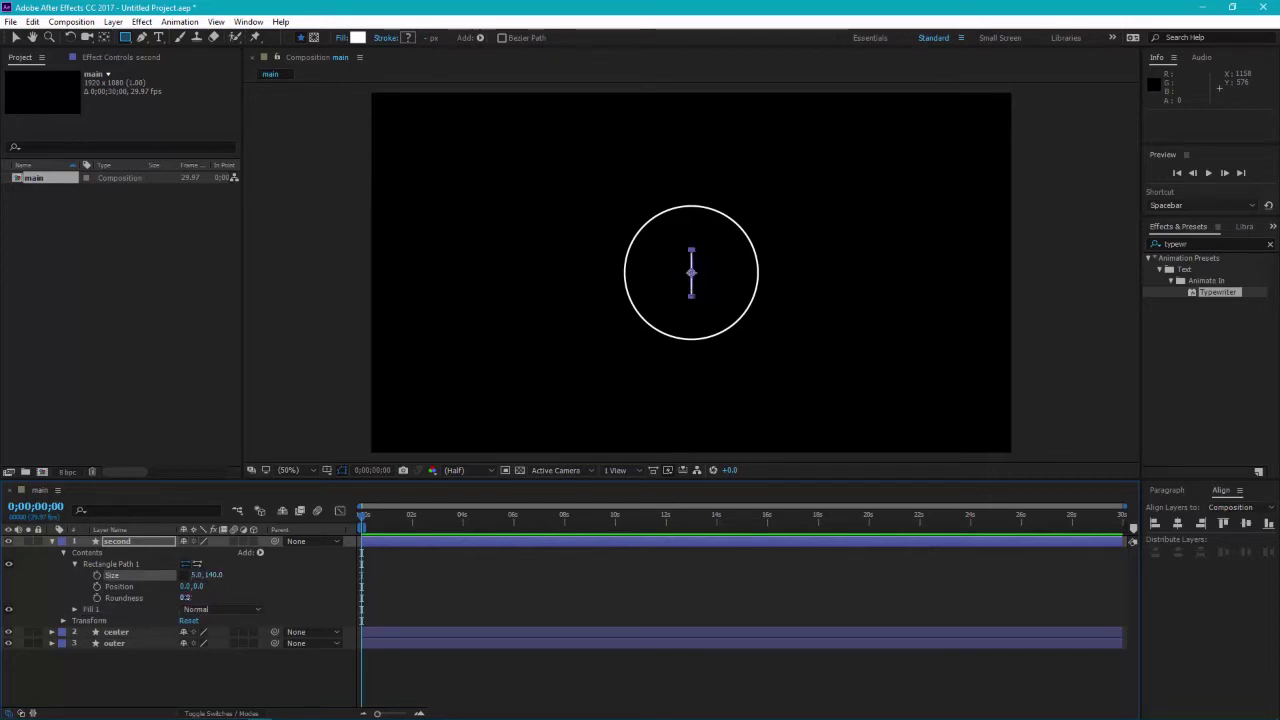
Keep roundness at 0, offset the rectangle position to 0, -70, and collapse the layer
click(188, 598)
key(Return)
click(199, 586)
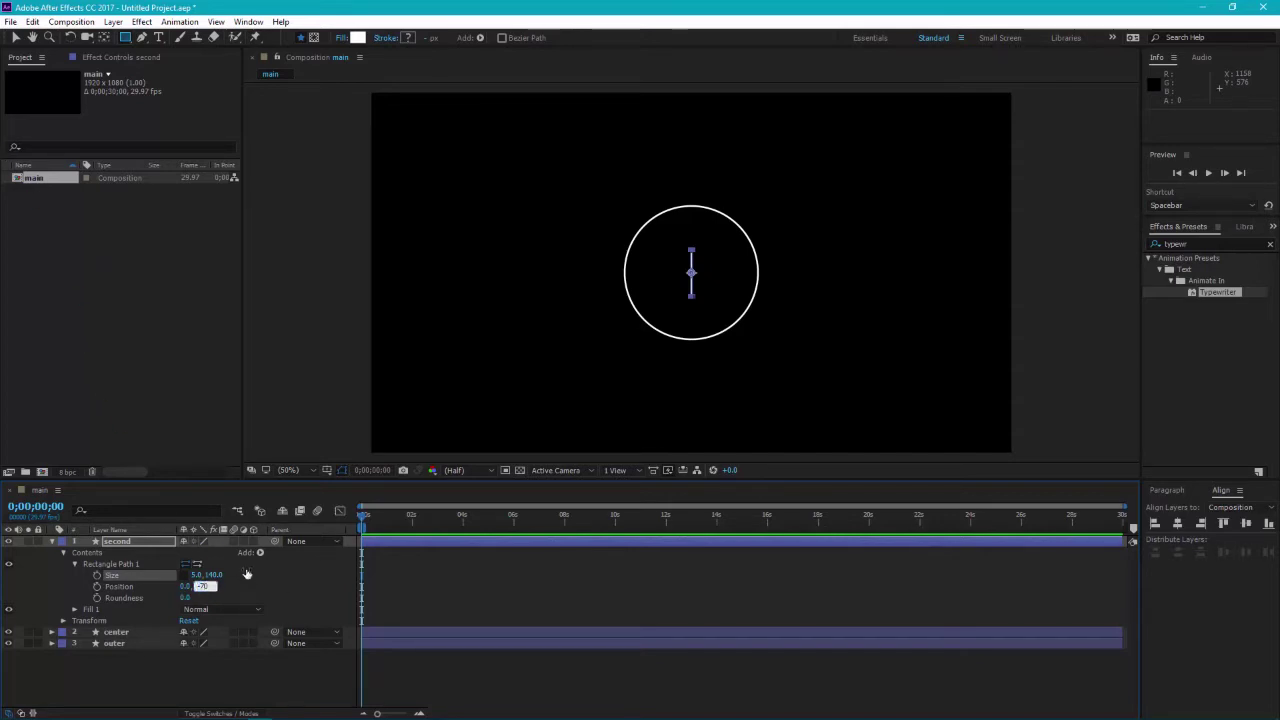
key(Return)
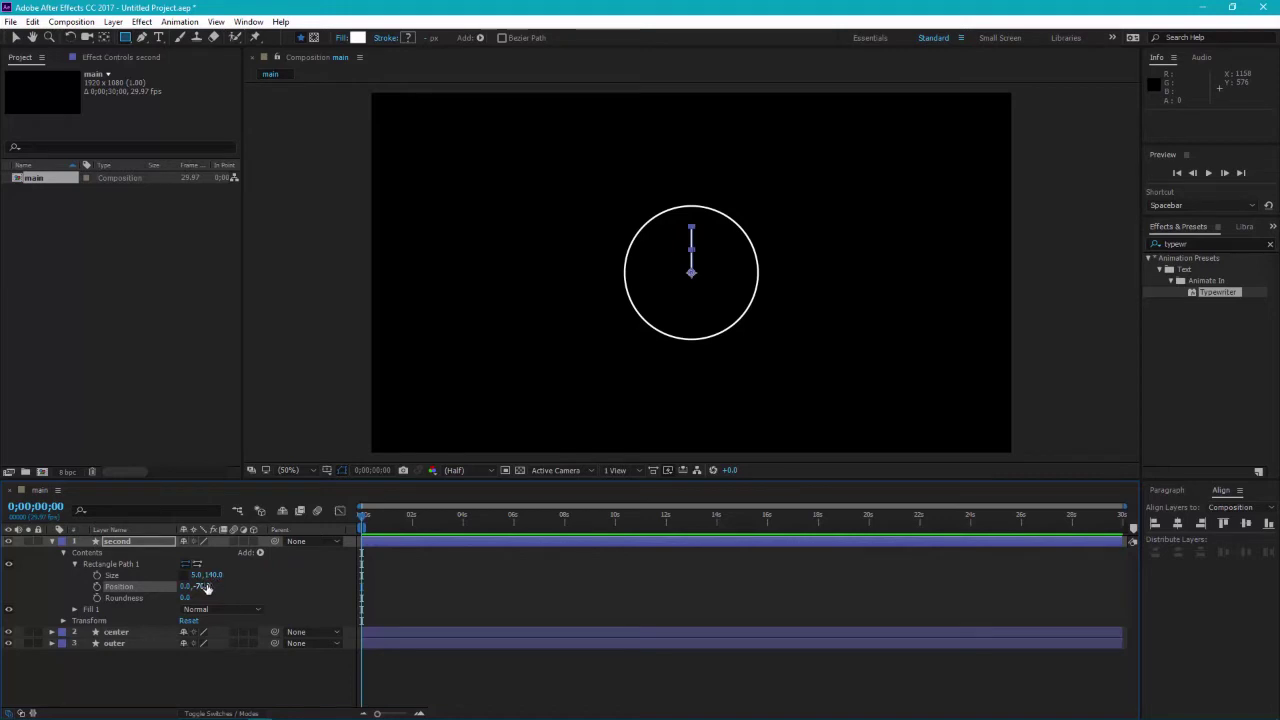
click(206, 652)
click(104, 542)
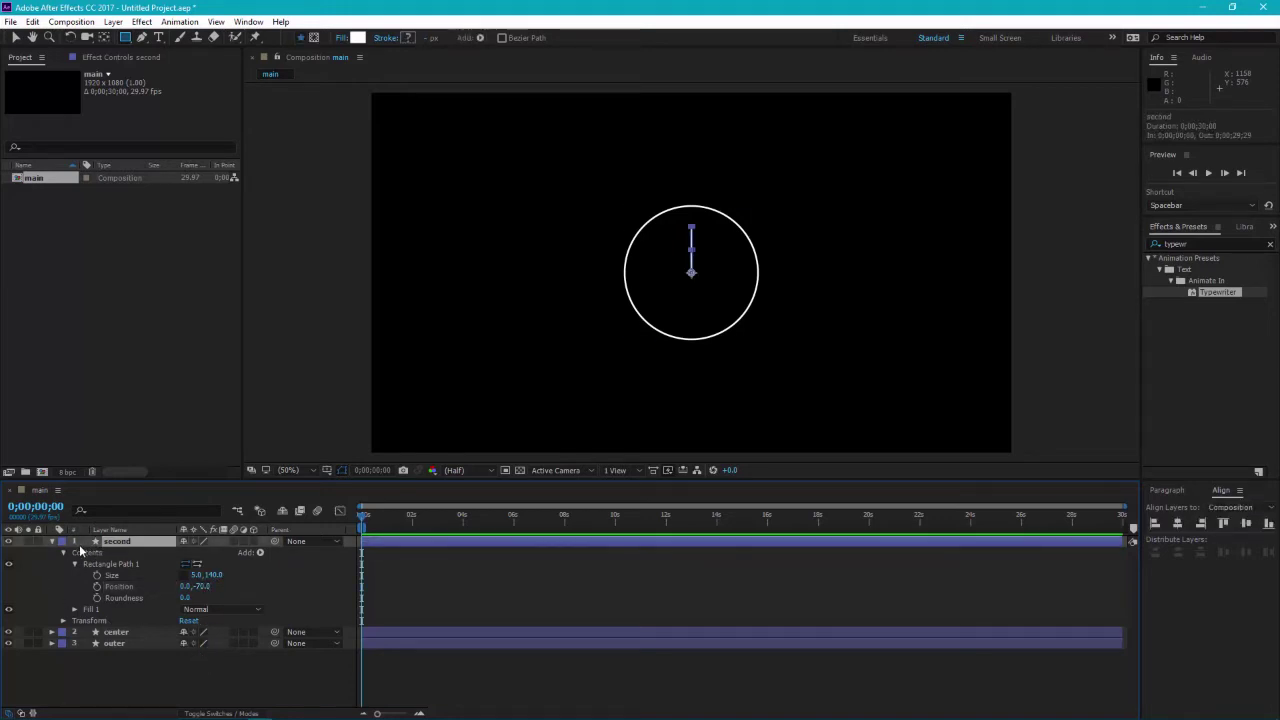
click(52, 541)
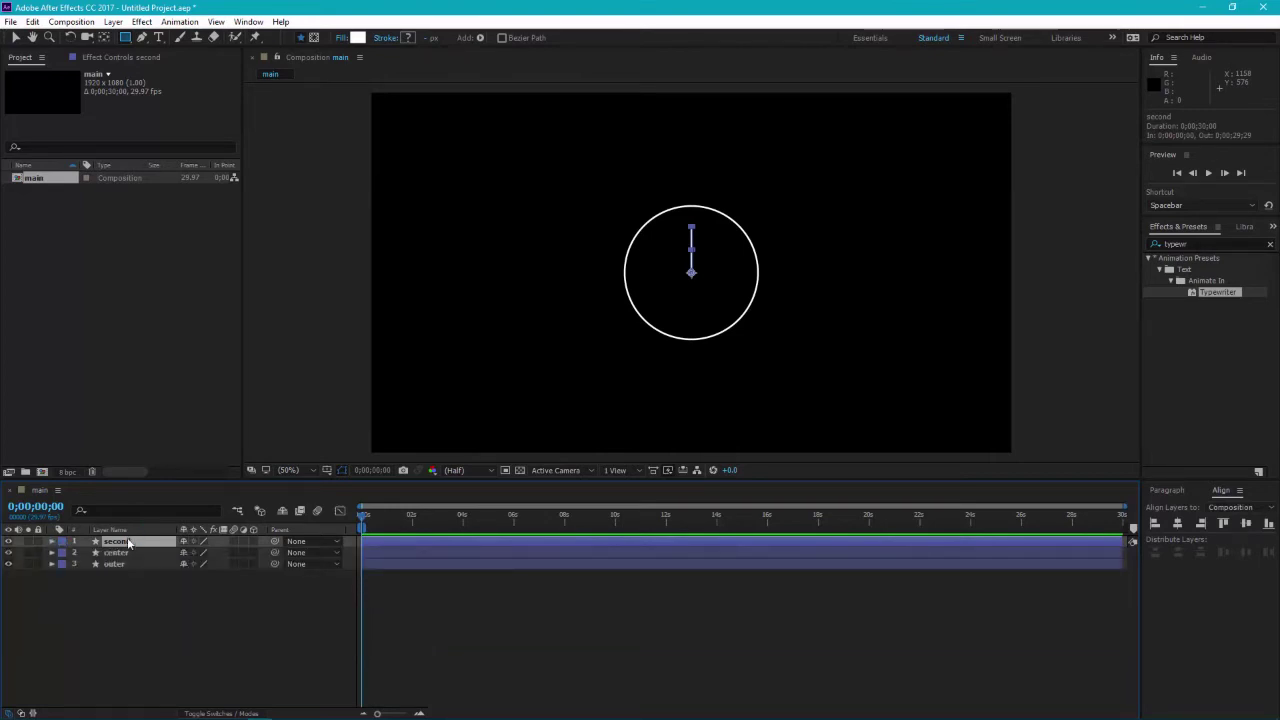
Add the expression time*200 to the second layer's Rotation
key(r)
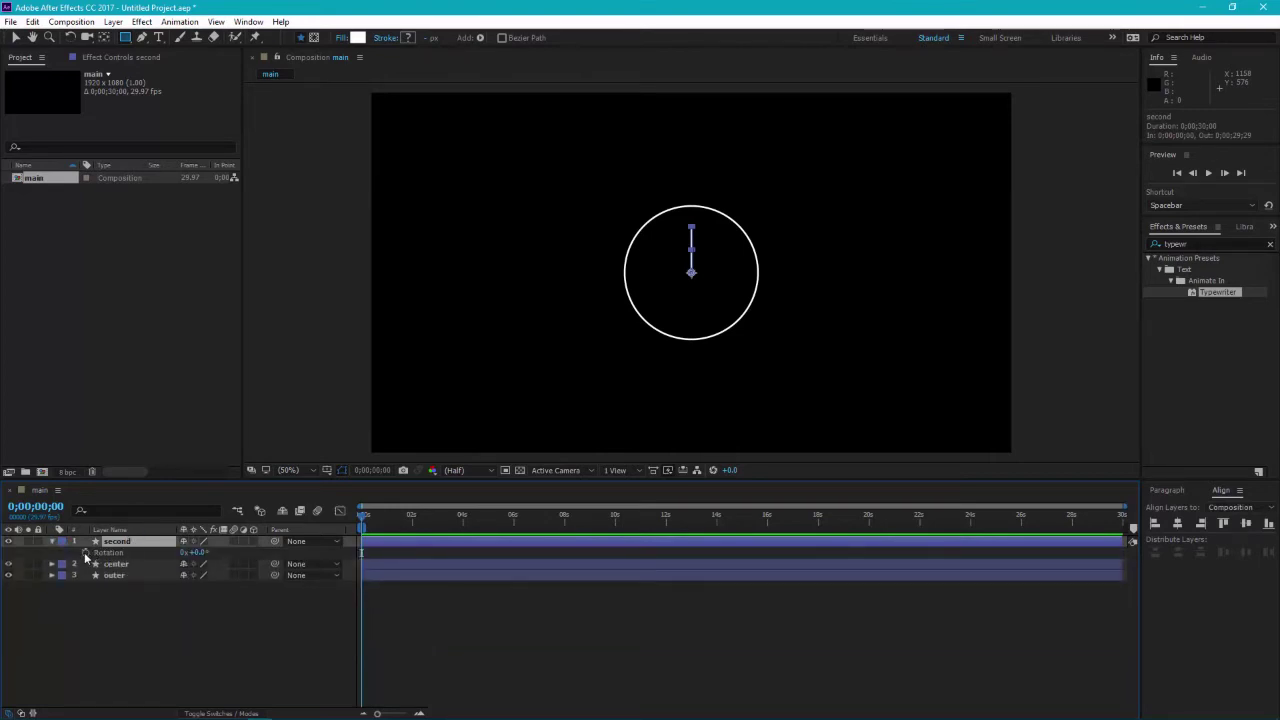
alt+click(85, 553)
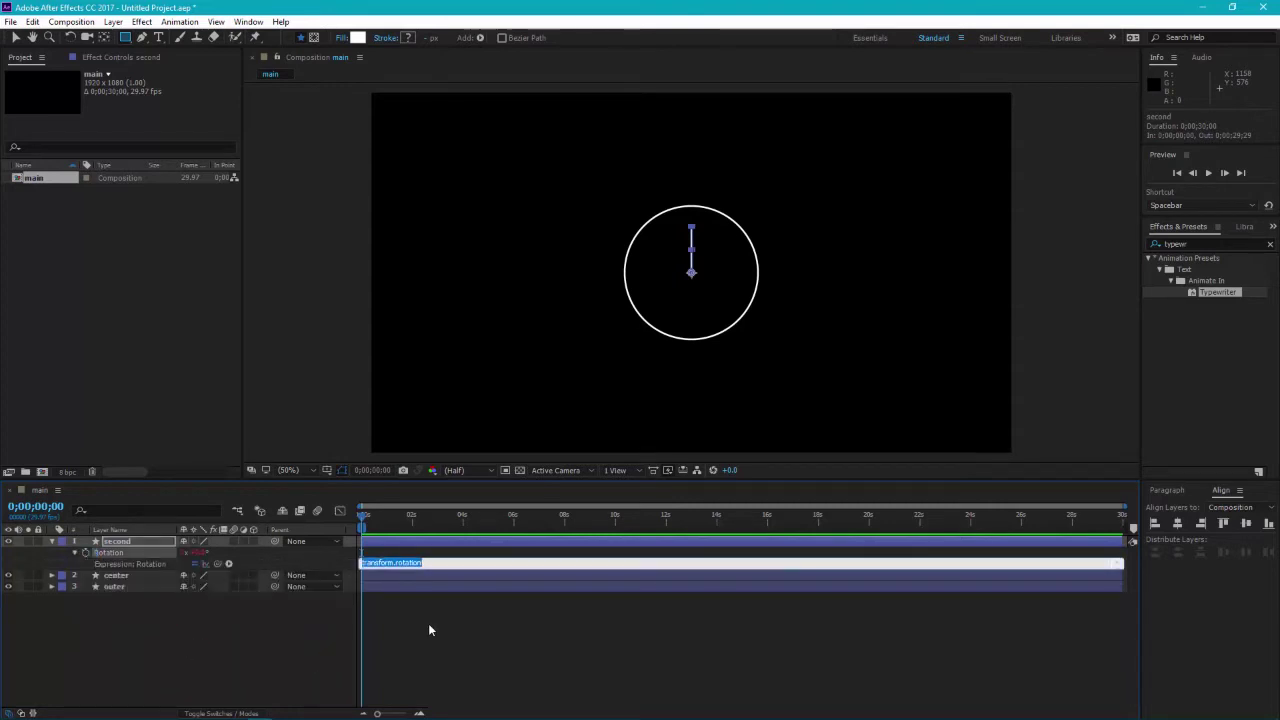
text(time)
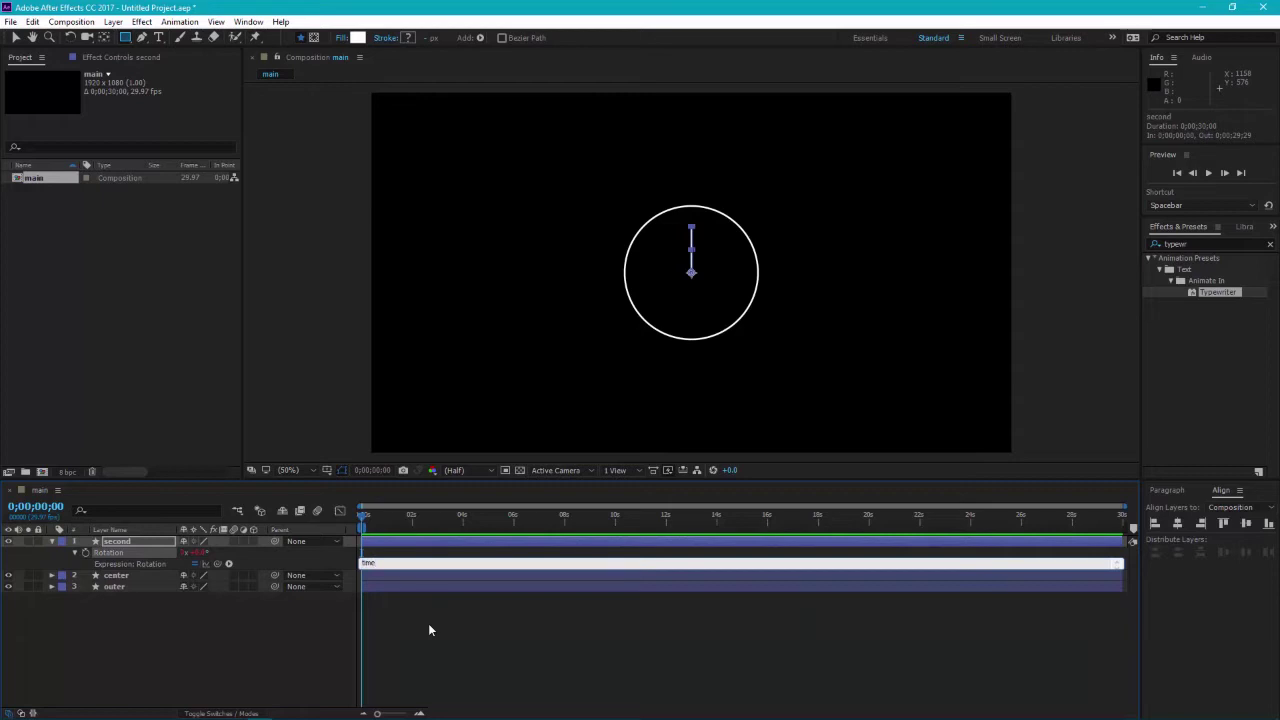
text(*200)
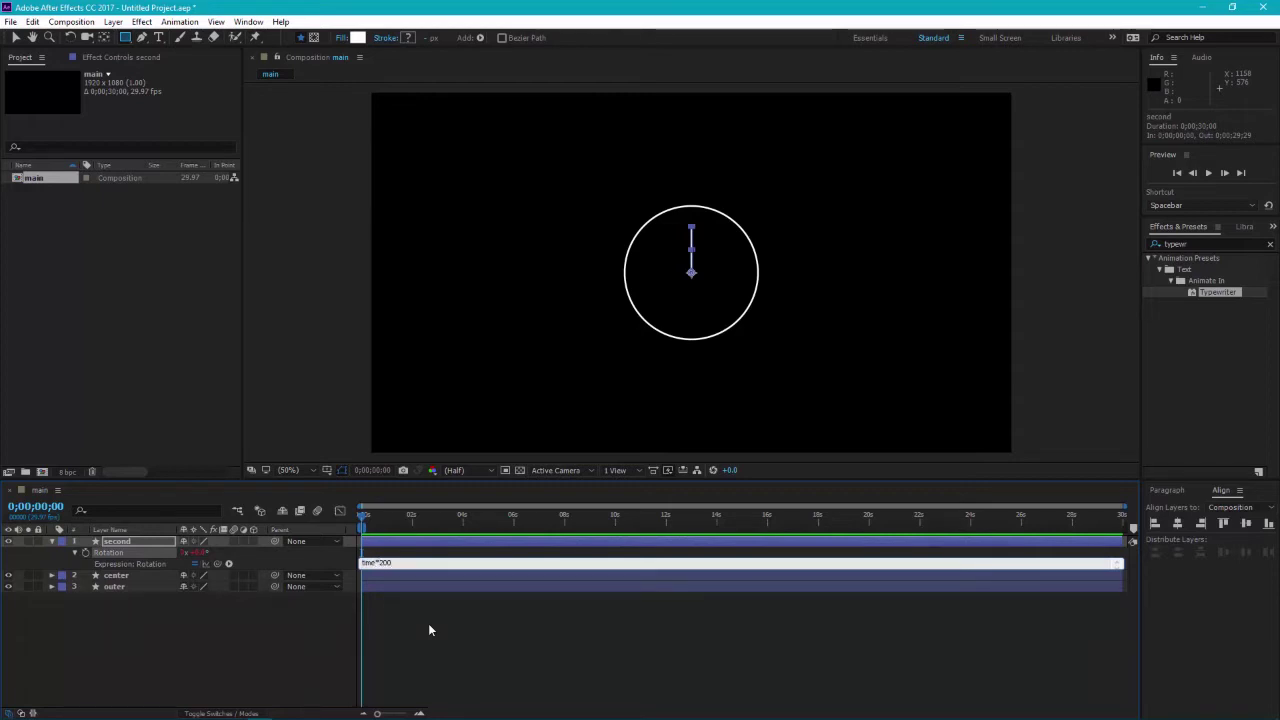
key(KP_Enter)
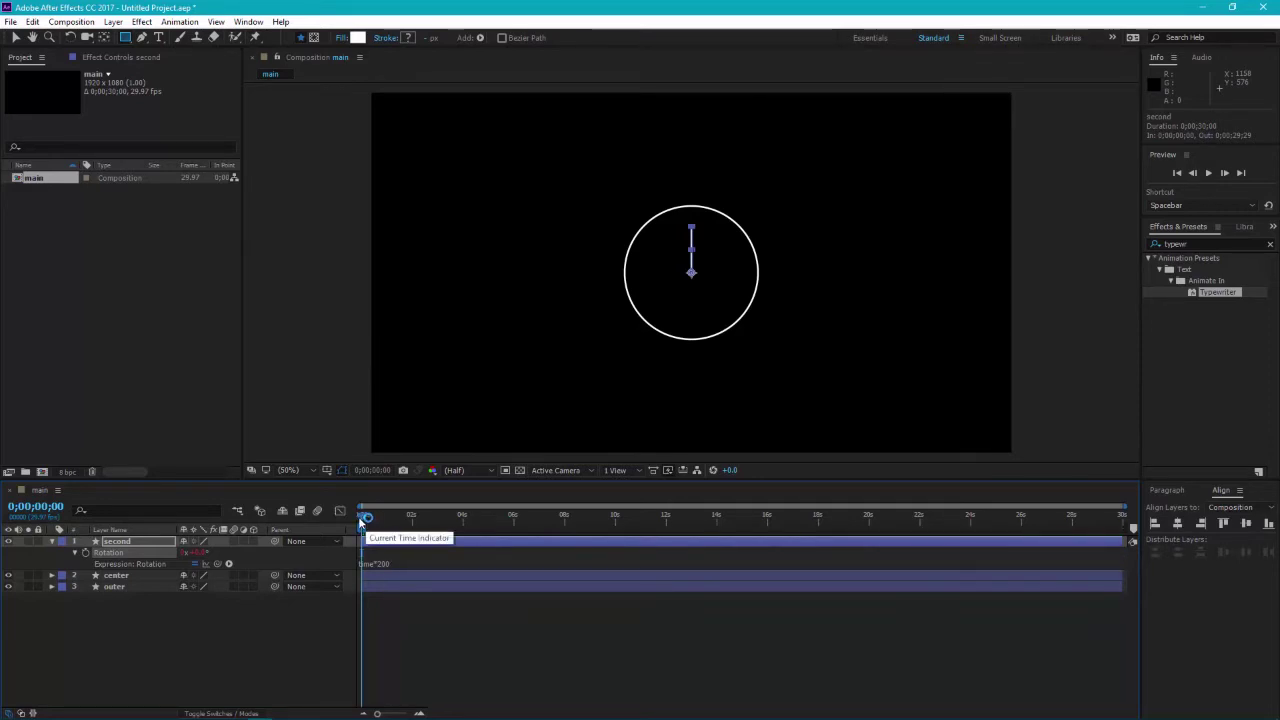
Scrub the timeline to preview the second hand spinning and enable composition motion blur
drag(360, 521, 401, 521)
click(301, 664)
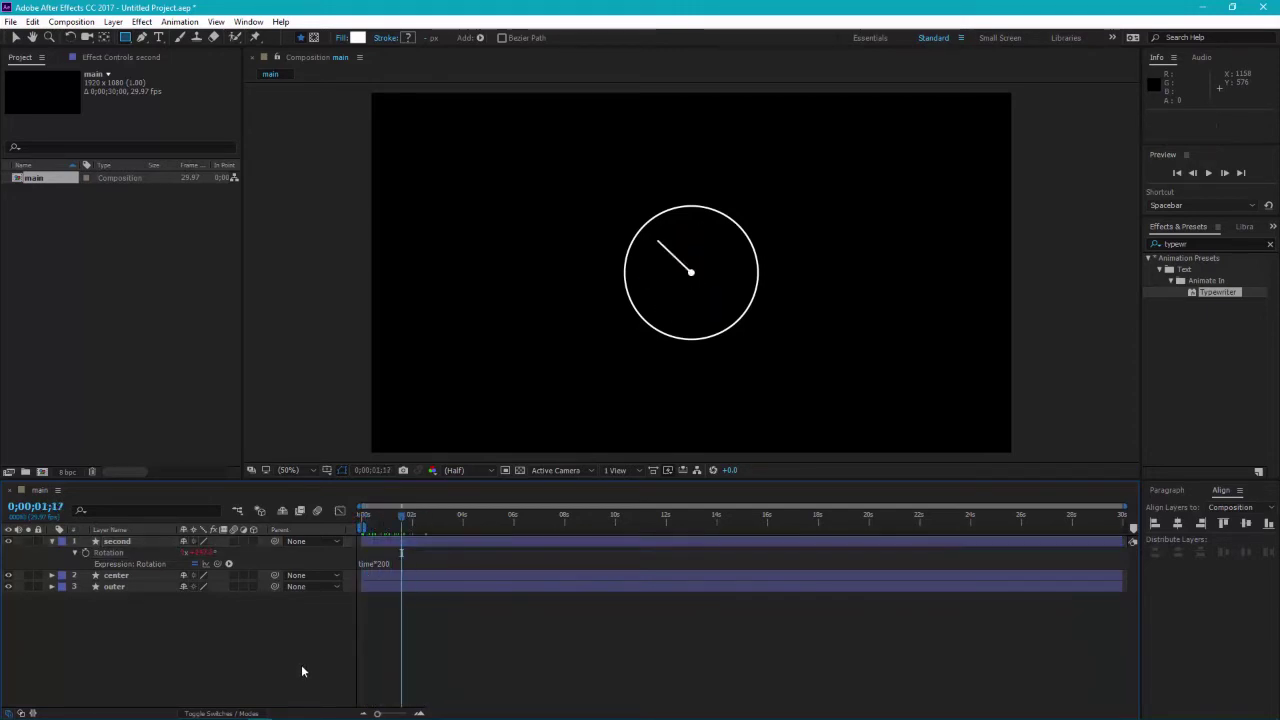
click(318, 511)
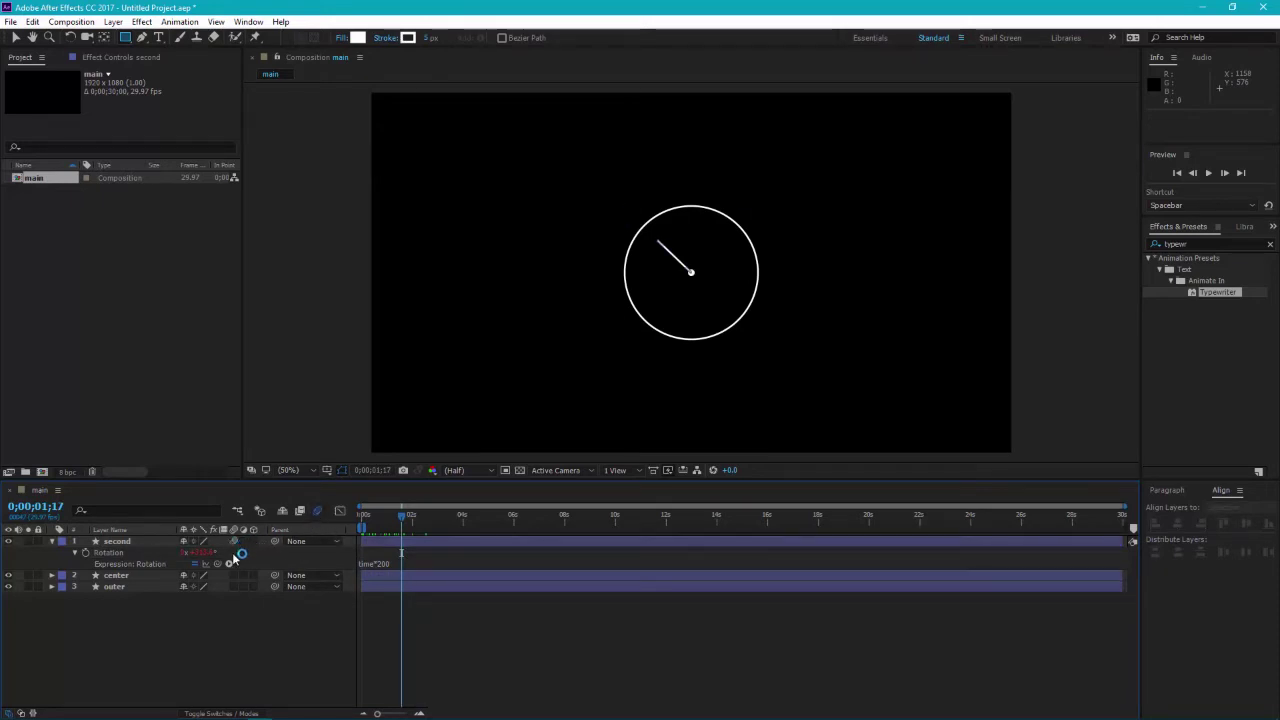
drag(238, 555, 236, 604)
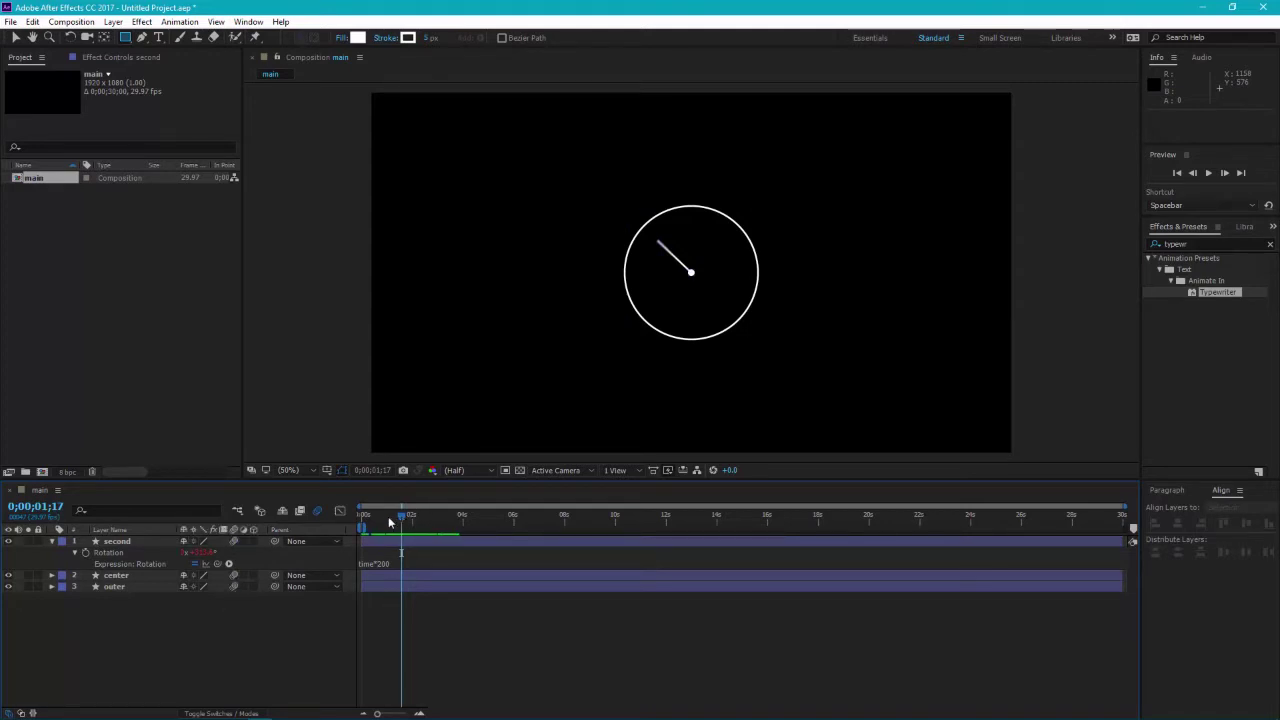
drag(388, 516, 420, 514)
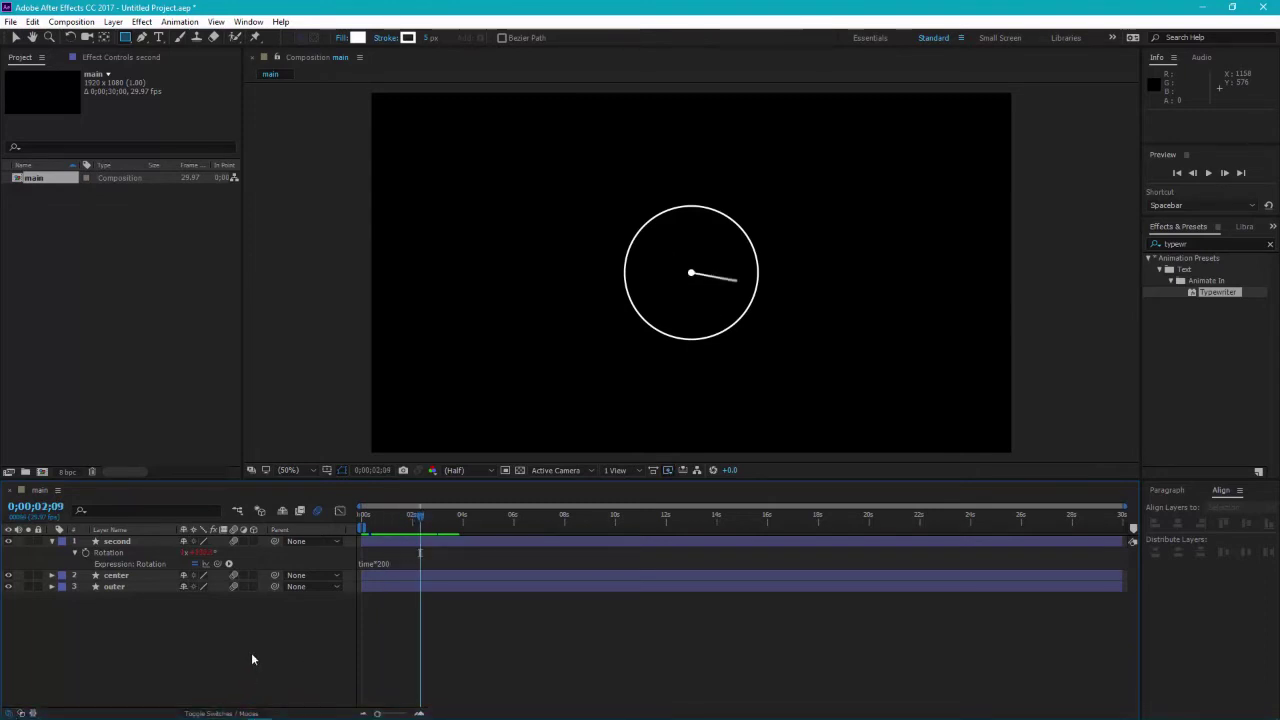
click(52, 543)
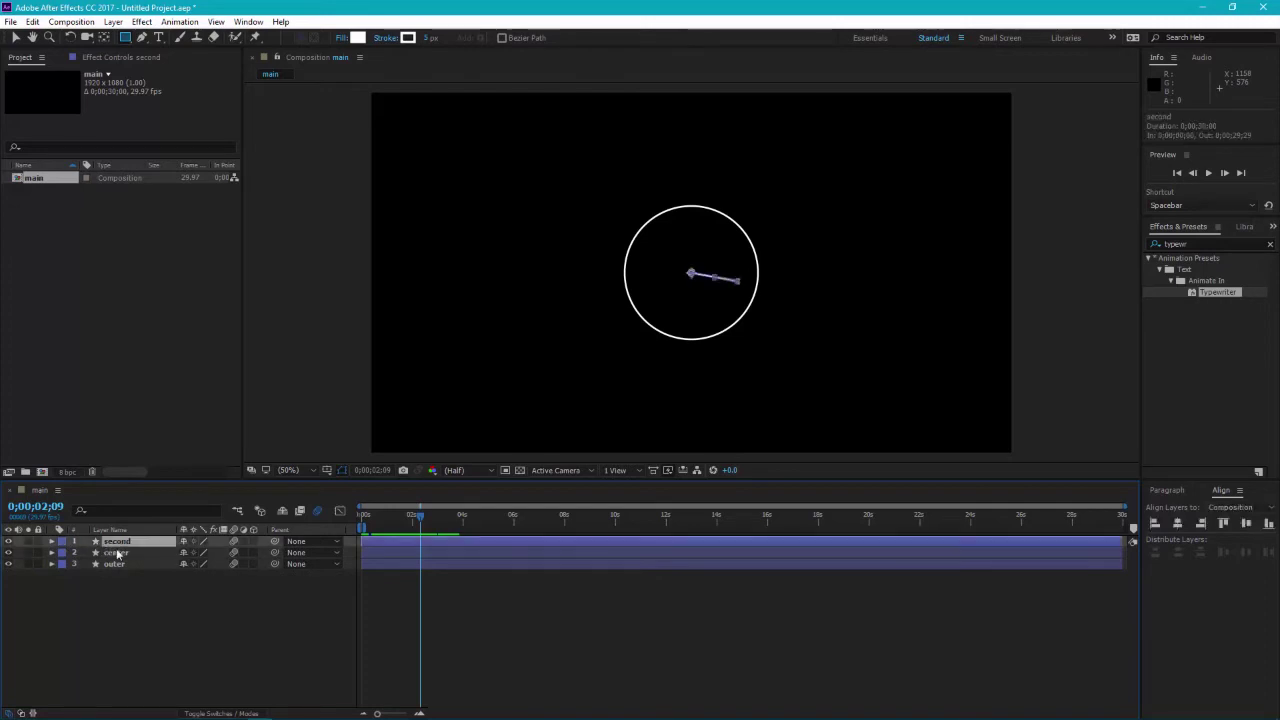
Duplicate the second layer and rename the copy 'minute'
click(117, 541)
key(ctrl+d)
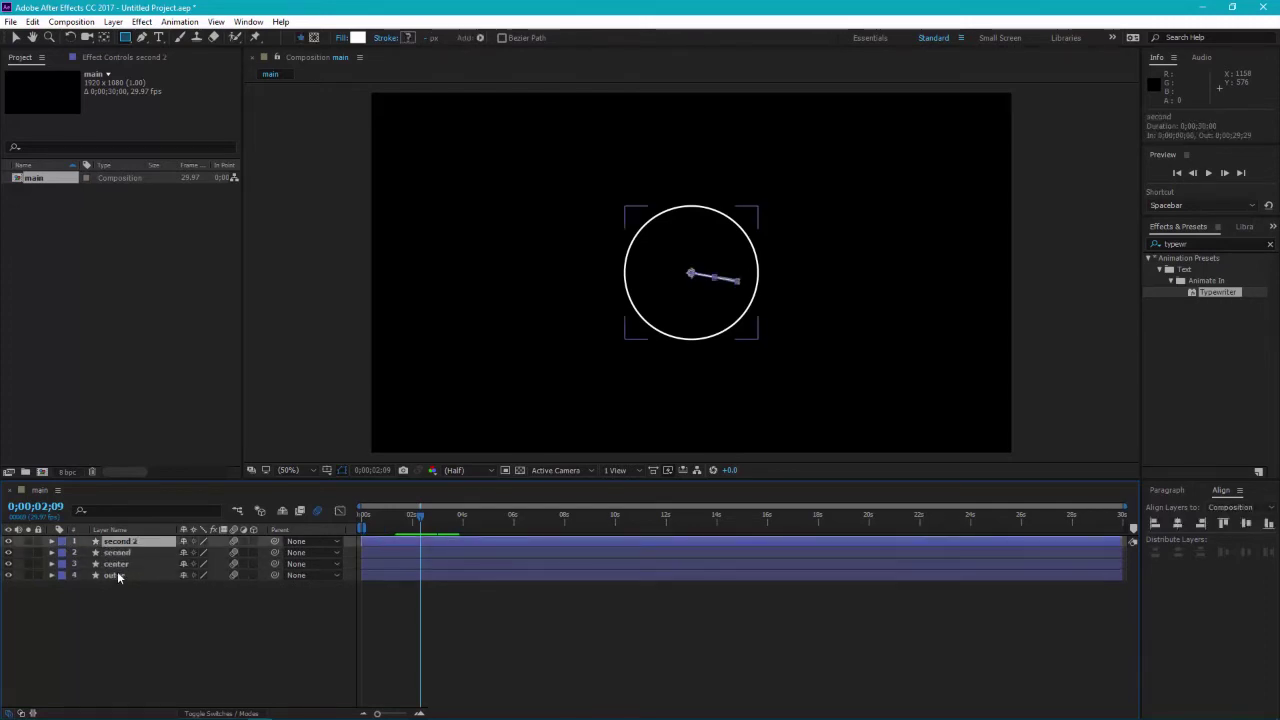
key(Return)
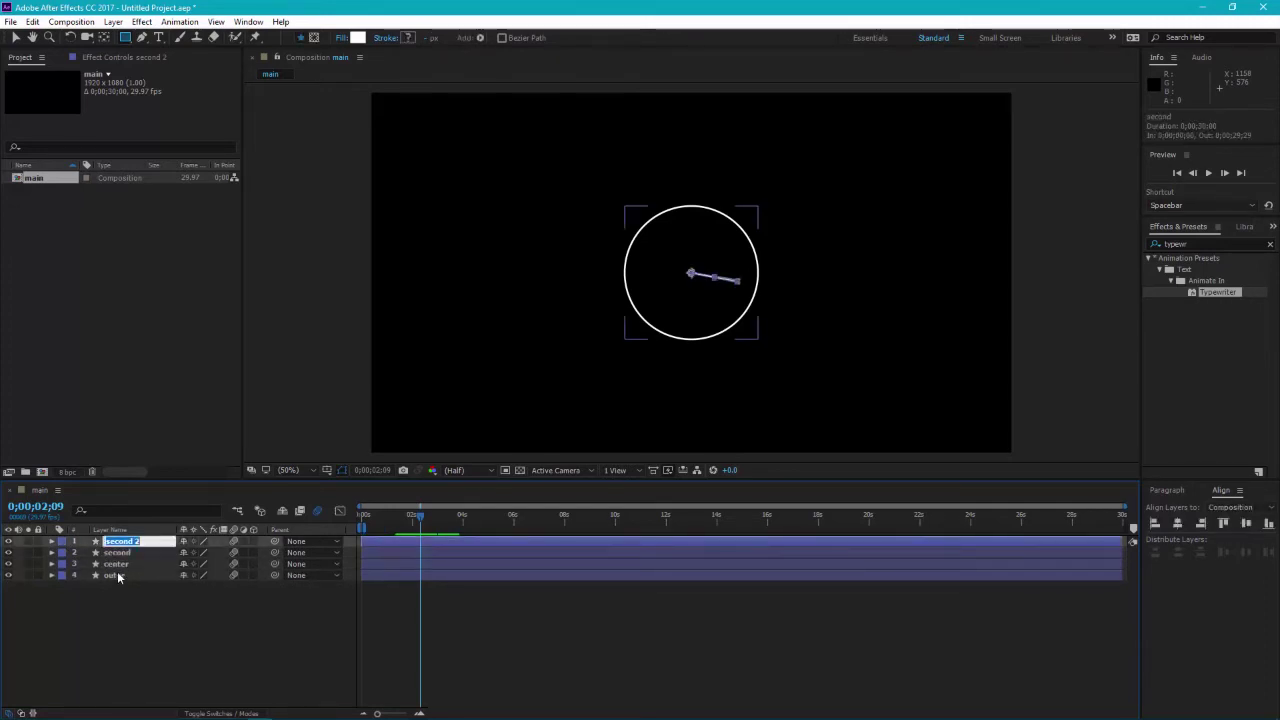
text(minute)
key(Return)
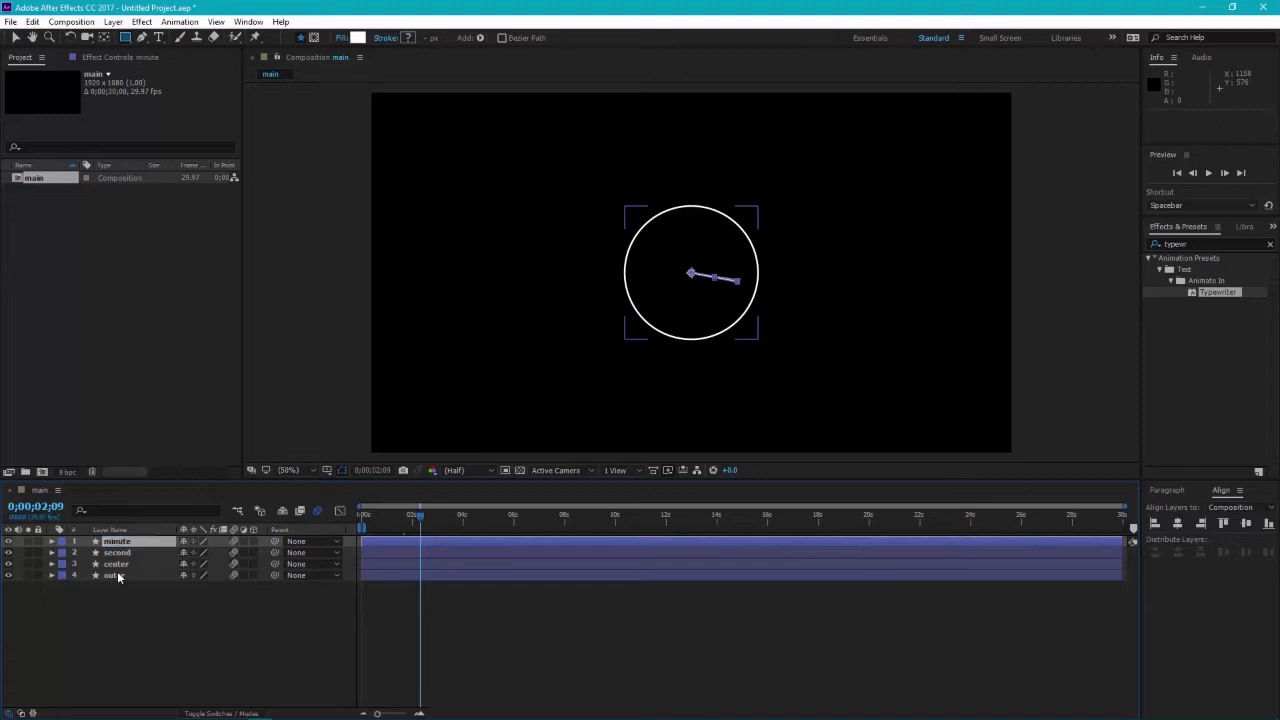
Change the minute layer's rotation expression to time*200/12 and collapse it
key(r)
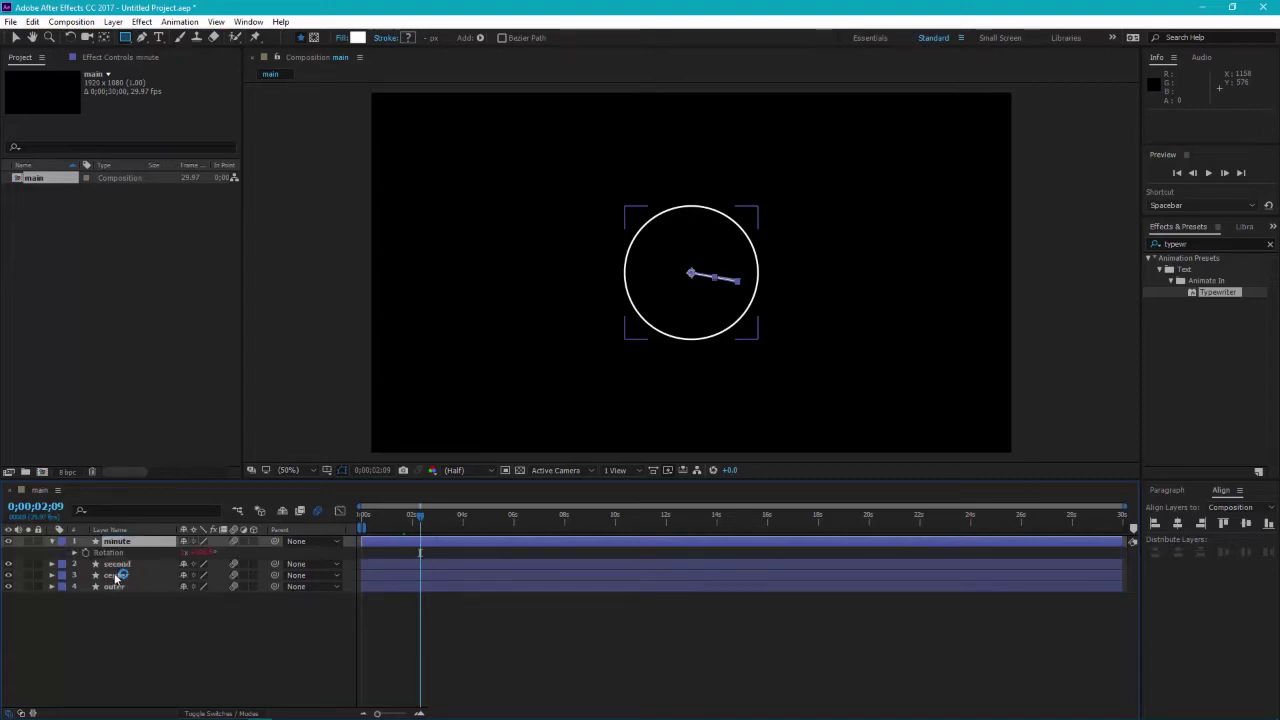
alt+click(85, 553)
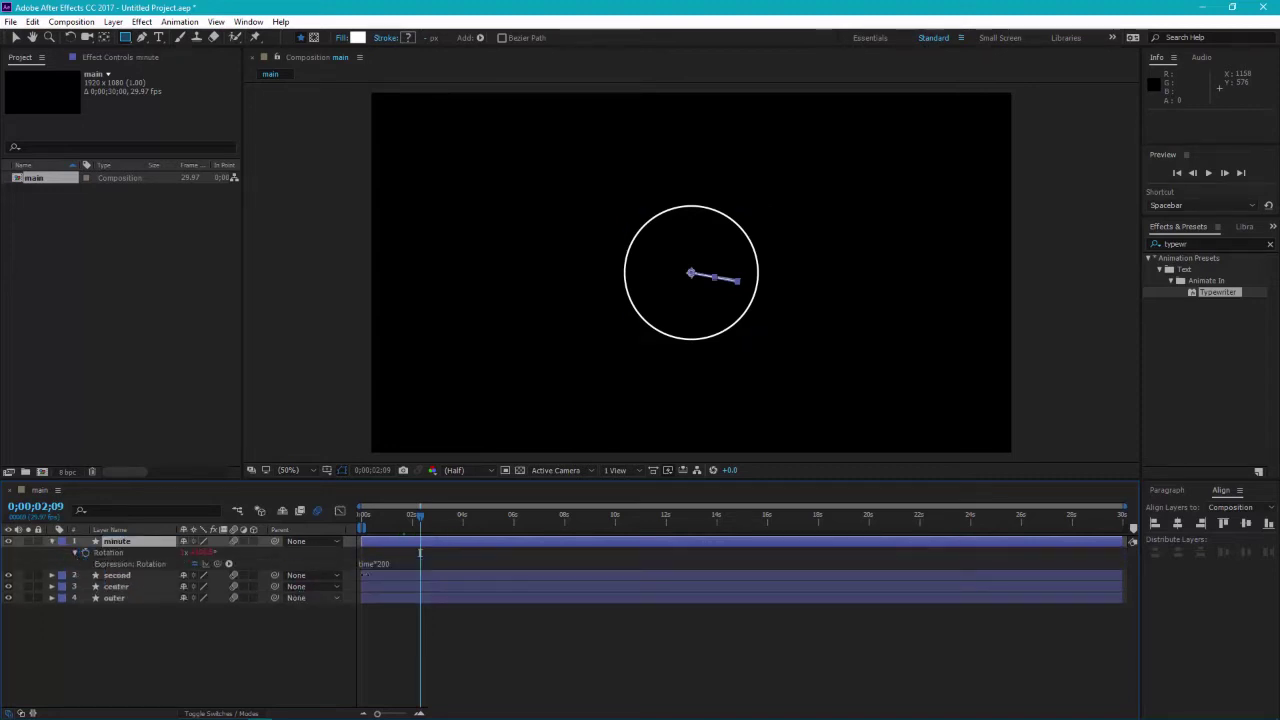
click(403, 564)
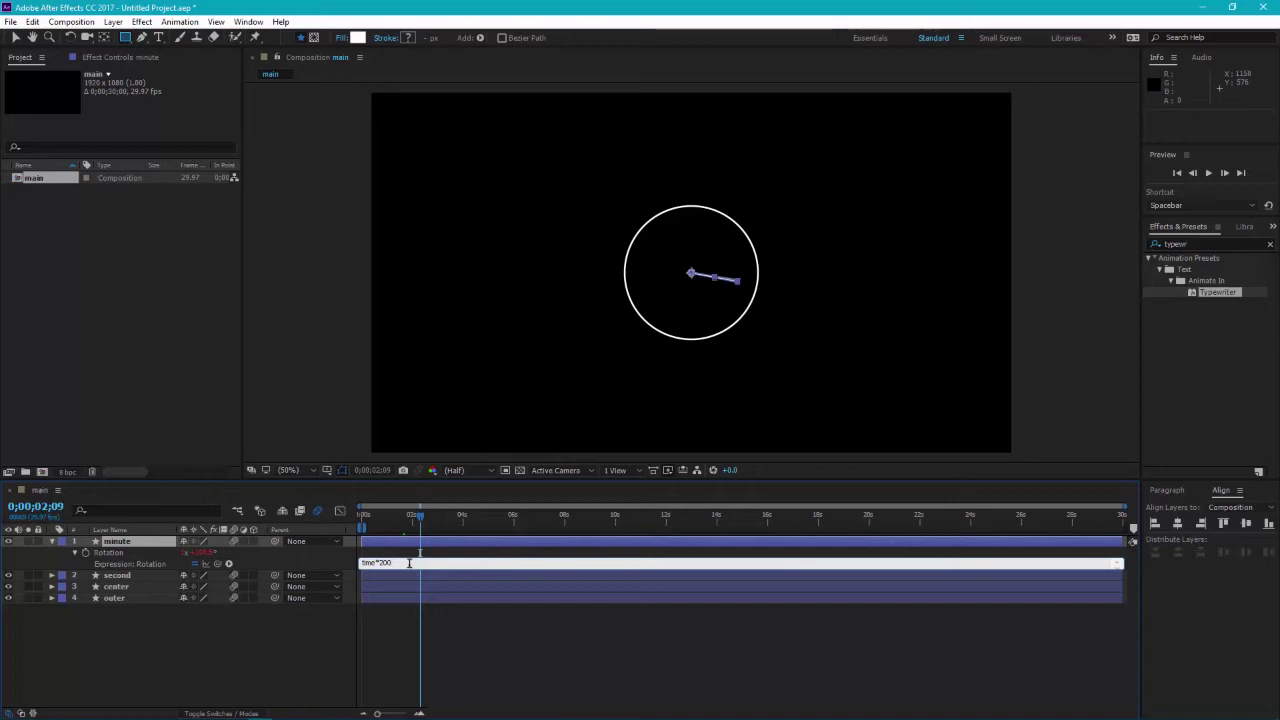
text(/12)
key(KP_Enter)
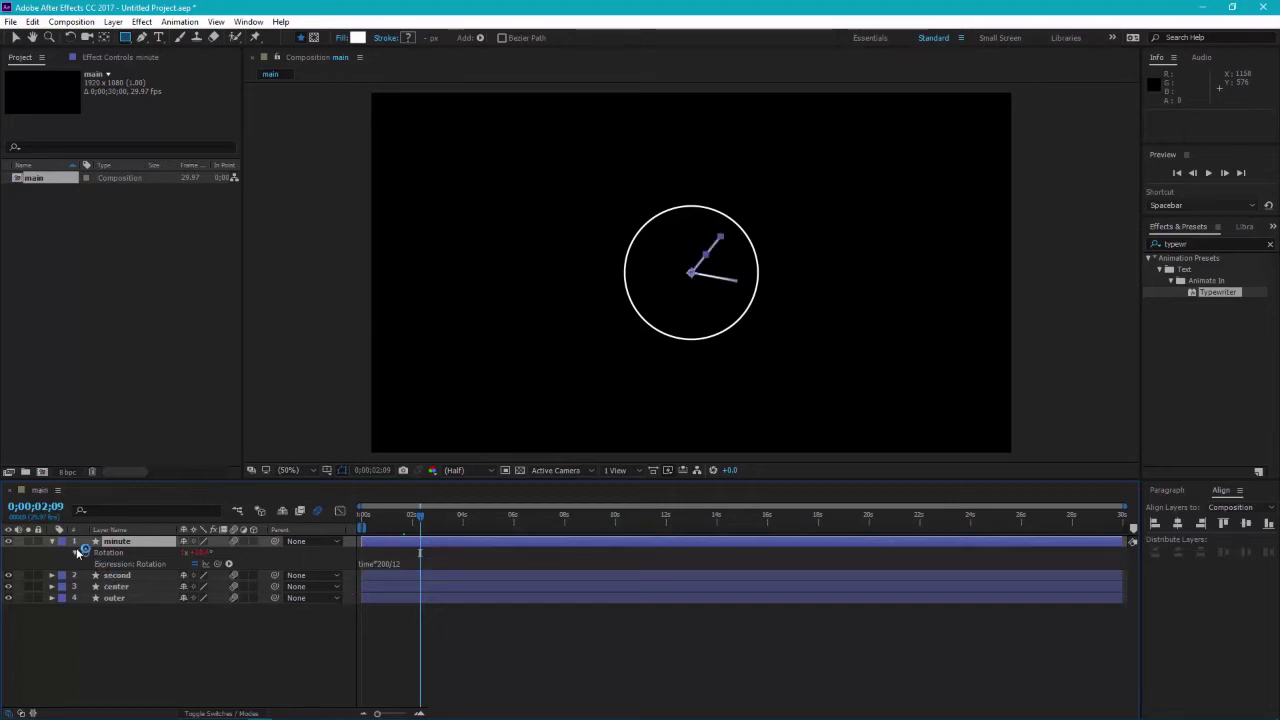
click(52, 541)
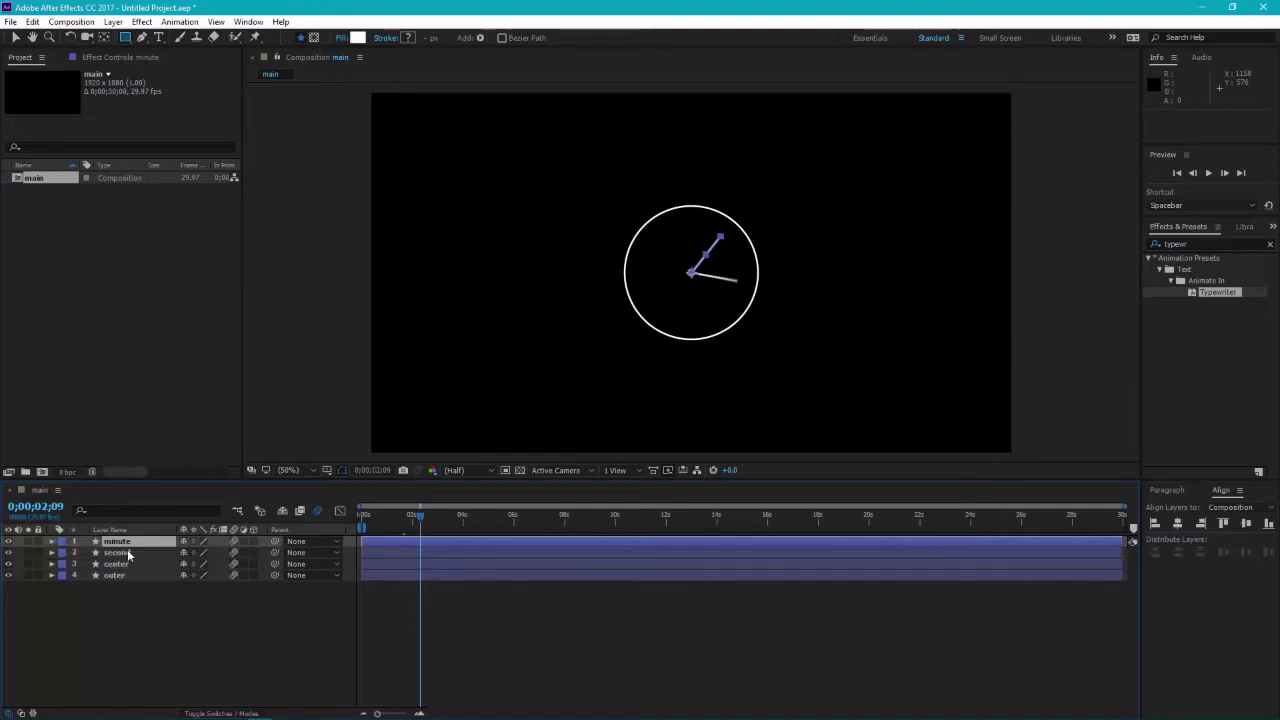
click(156, 622)
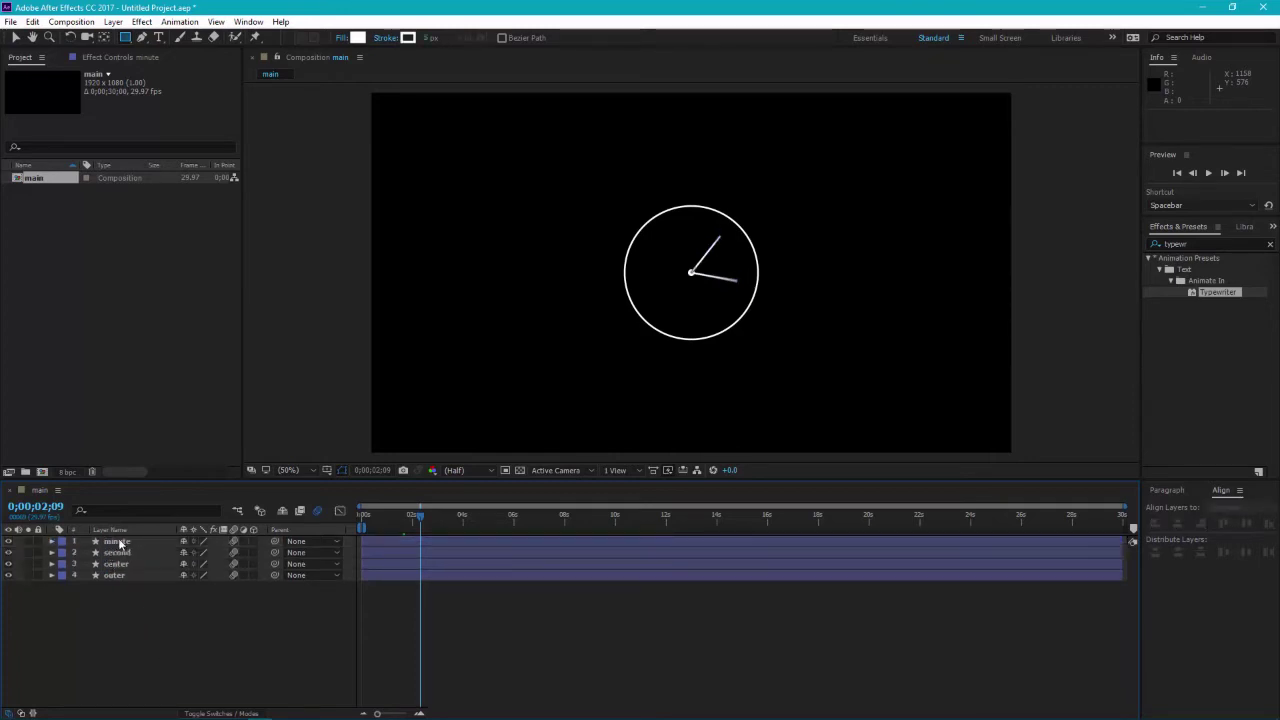
click(120, 542)
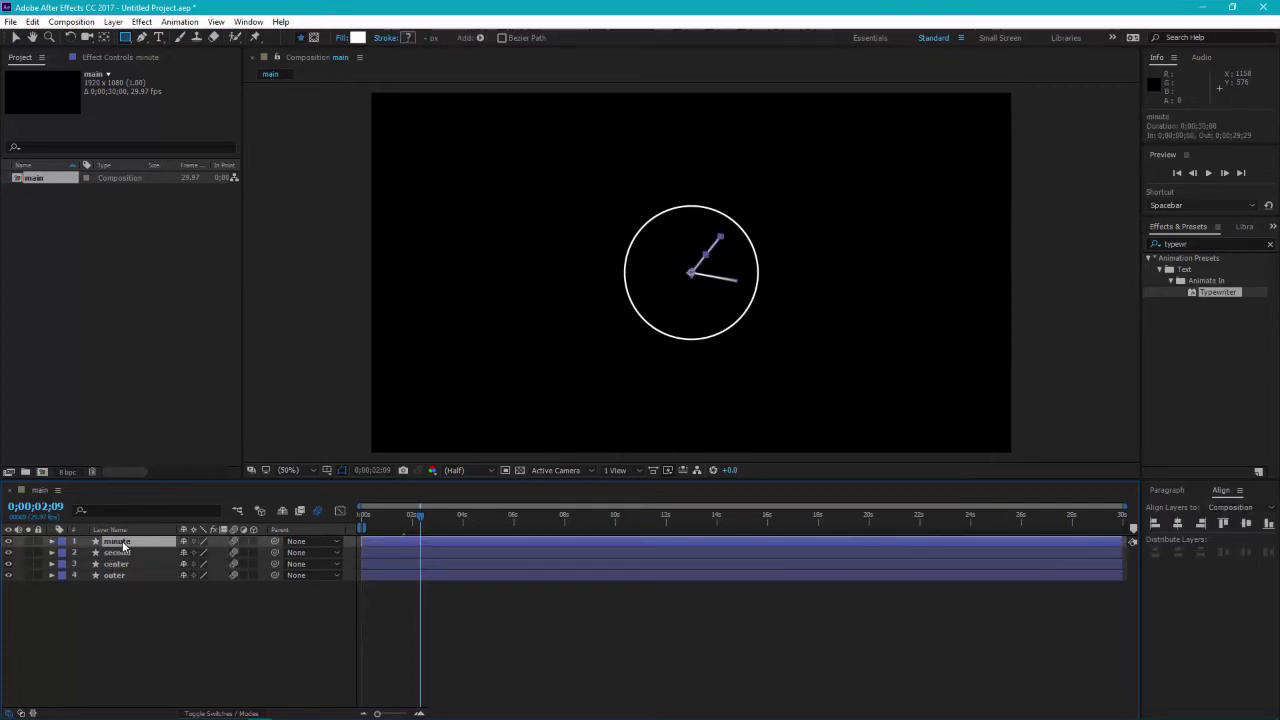
Duplicate the minute layer and rename the copy 'hour'
key(ctrl+d)
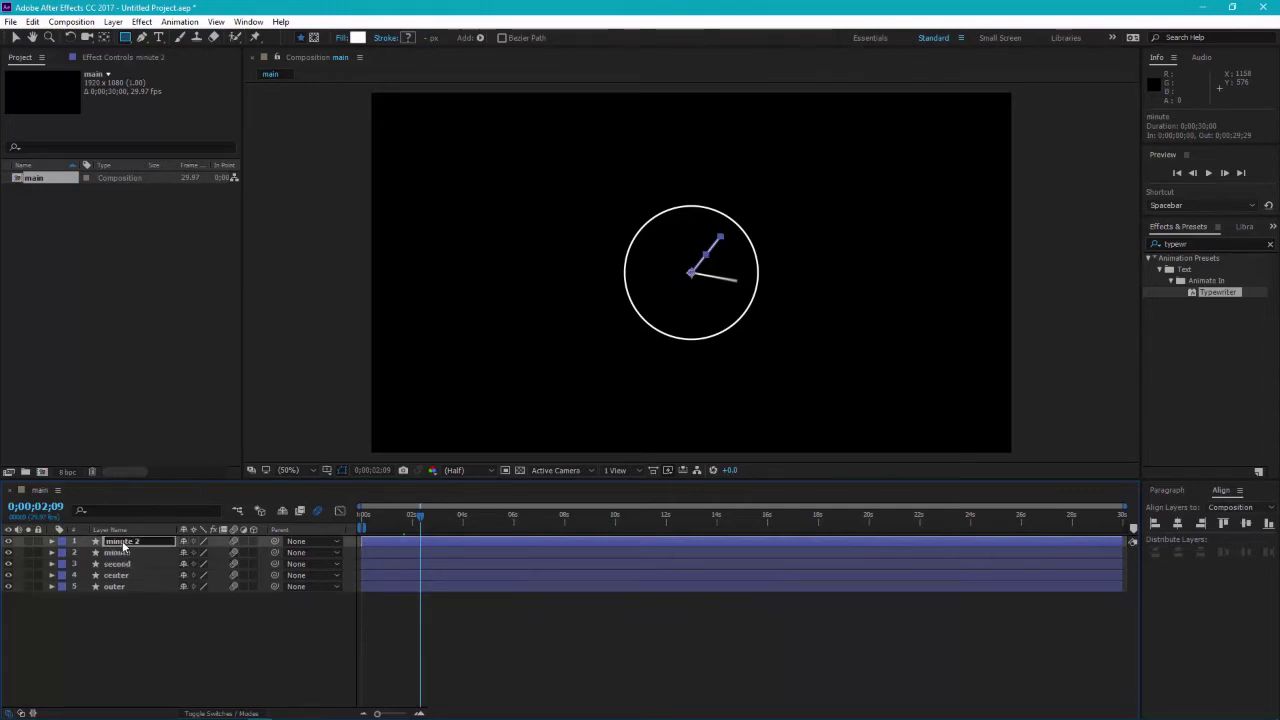
key(Return)
text(h)
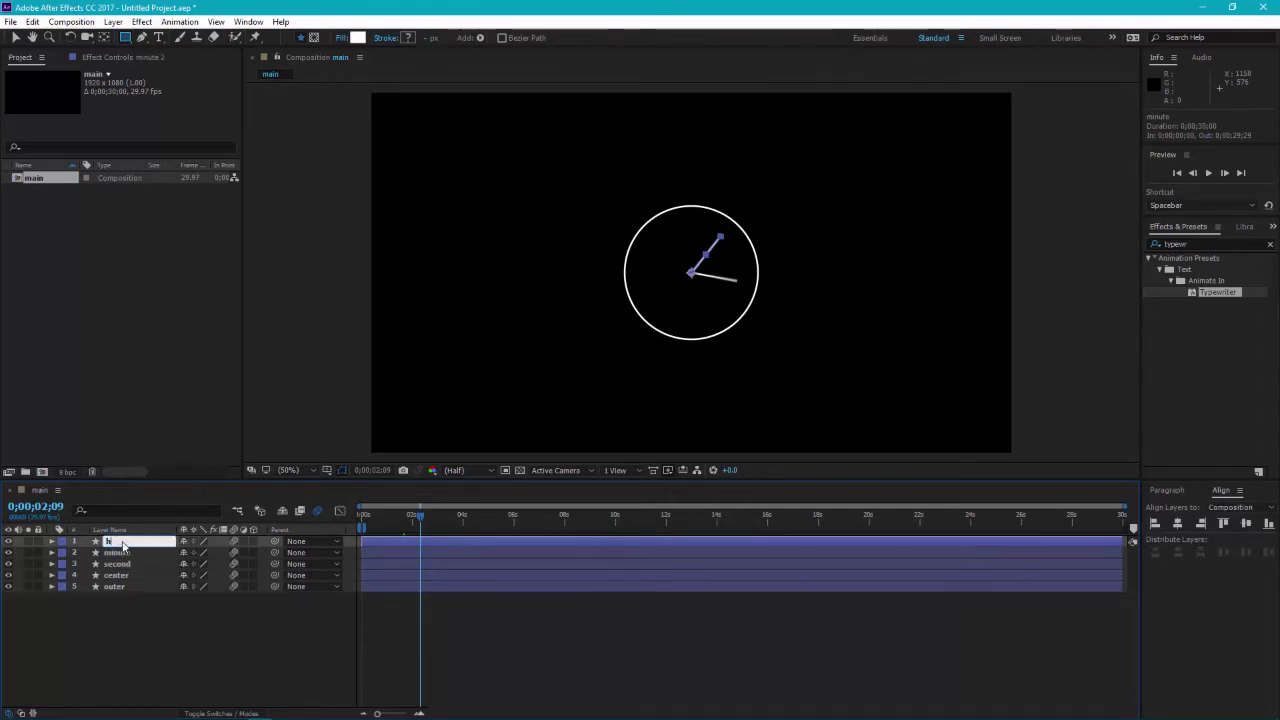
text(our)
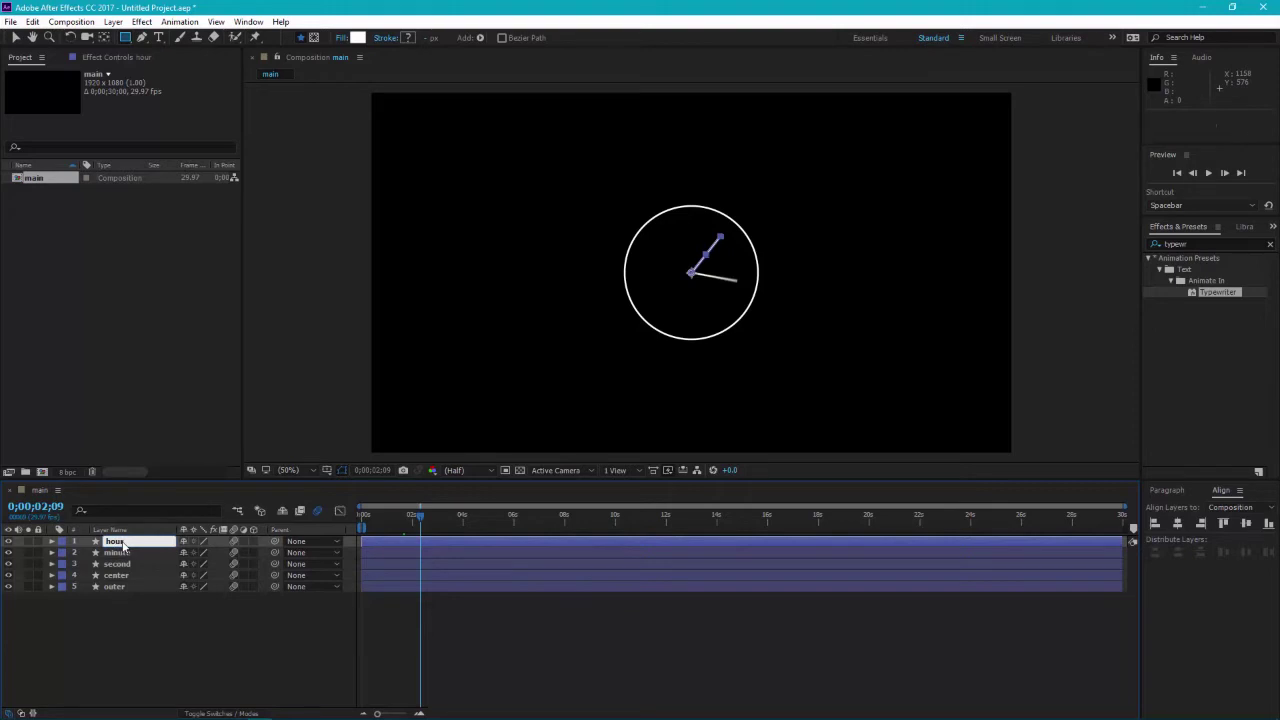
key(Return)
Change the hour layer's rotation expression to time*(200/12)/12 and collapse it
key(r)
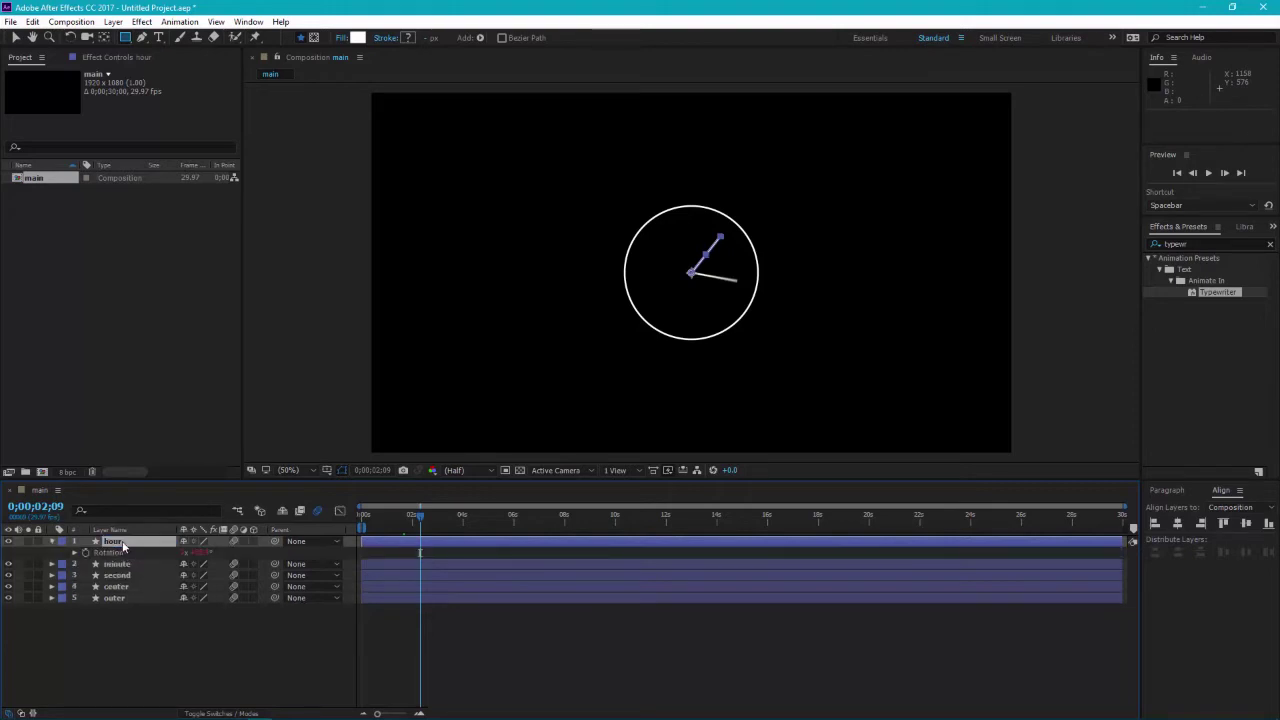
click(79, 552)
alt+click(79, 552)
text(time*200/12)
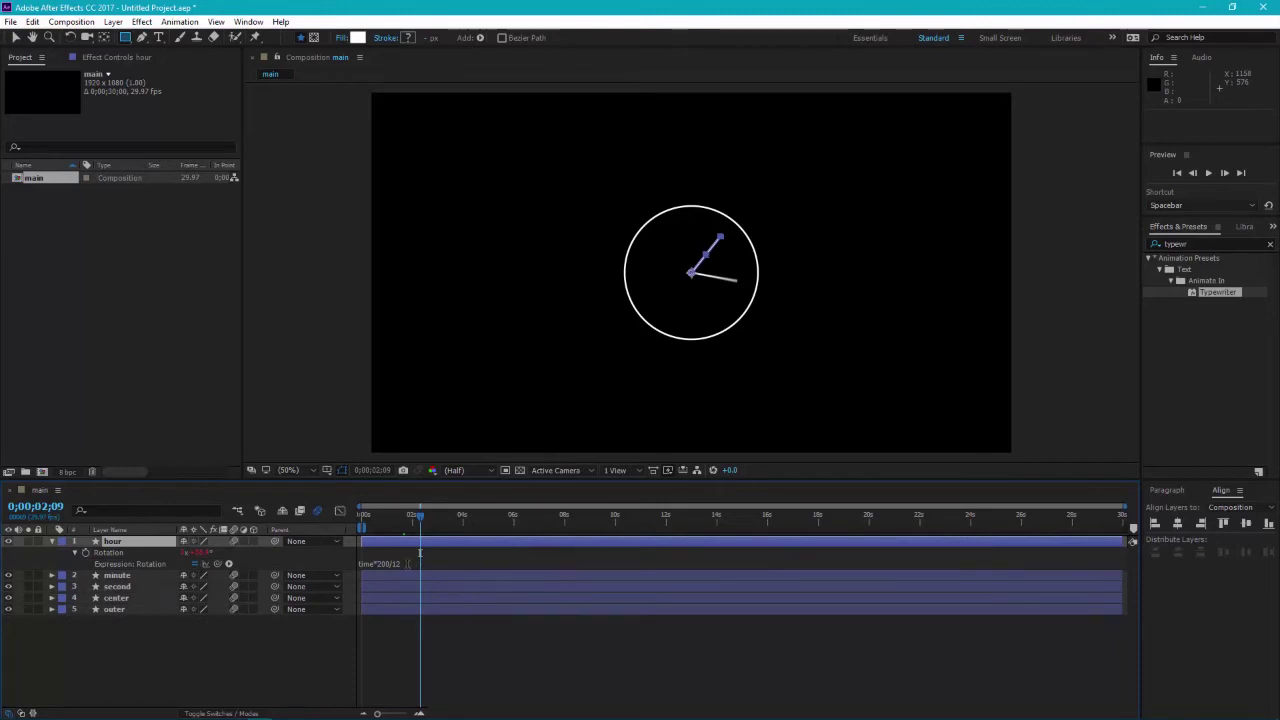
click(413, 562)
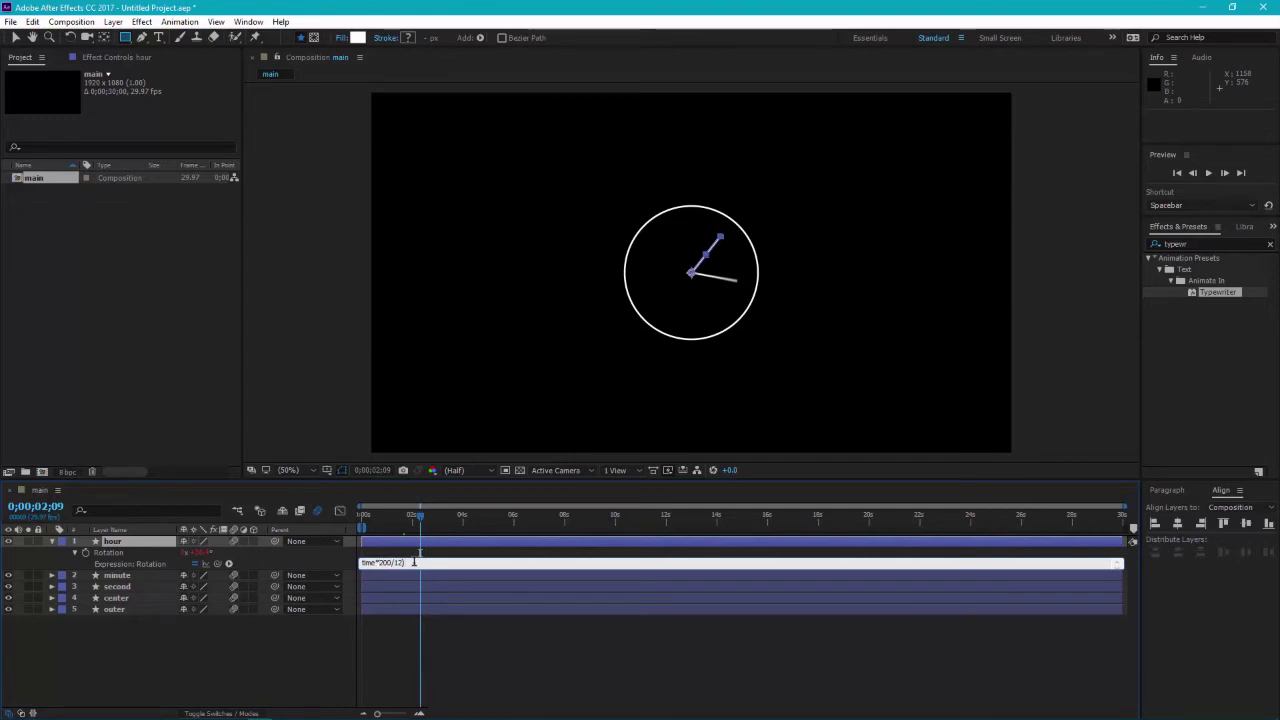
text((200/12)
click(419, 553)
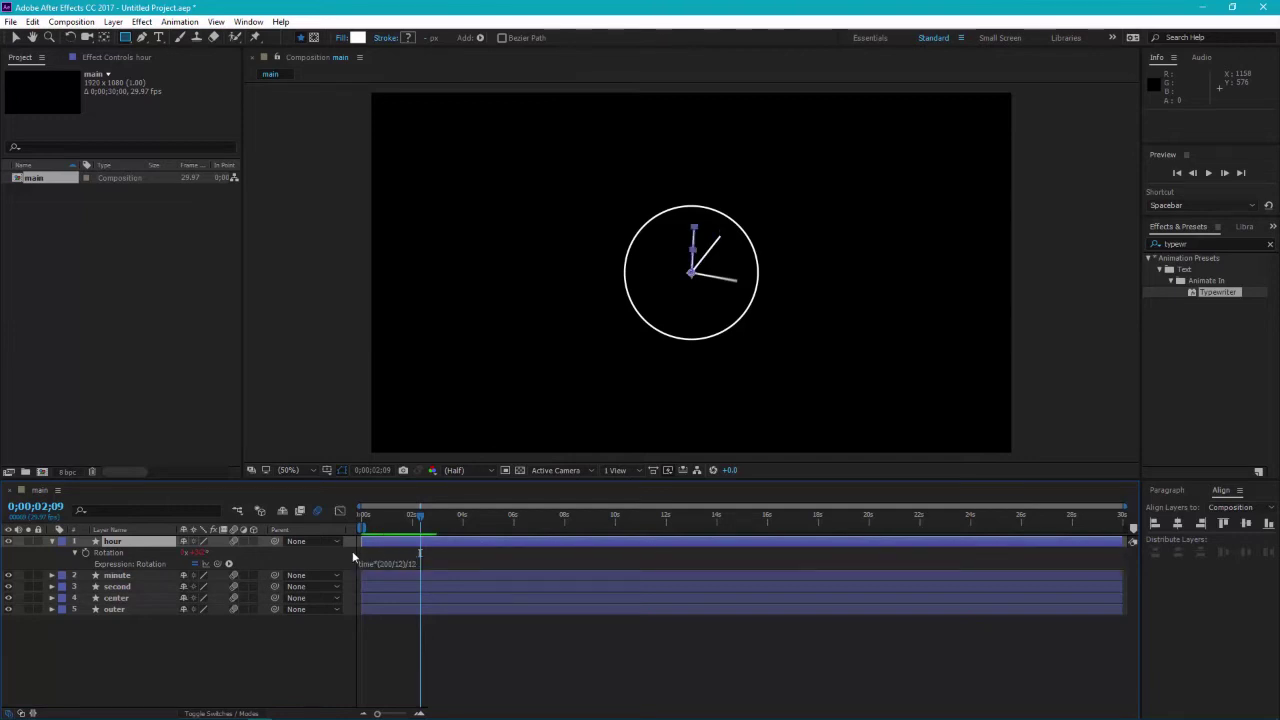
click(52, 541)
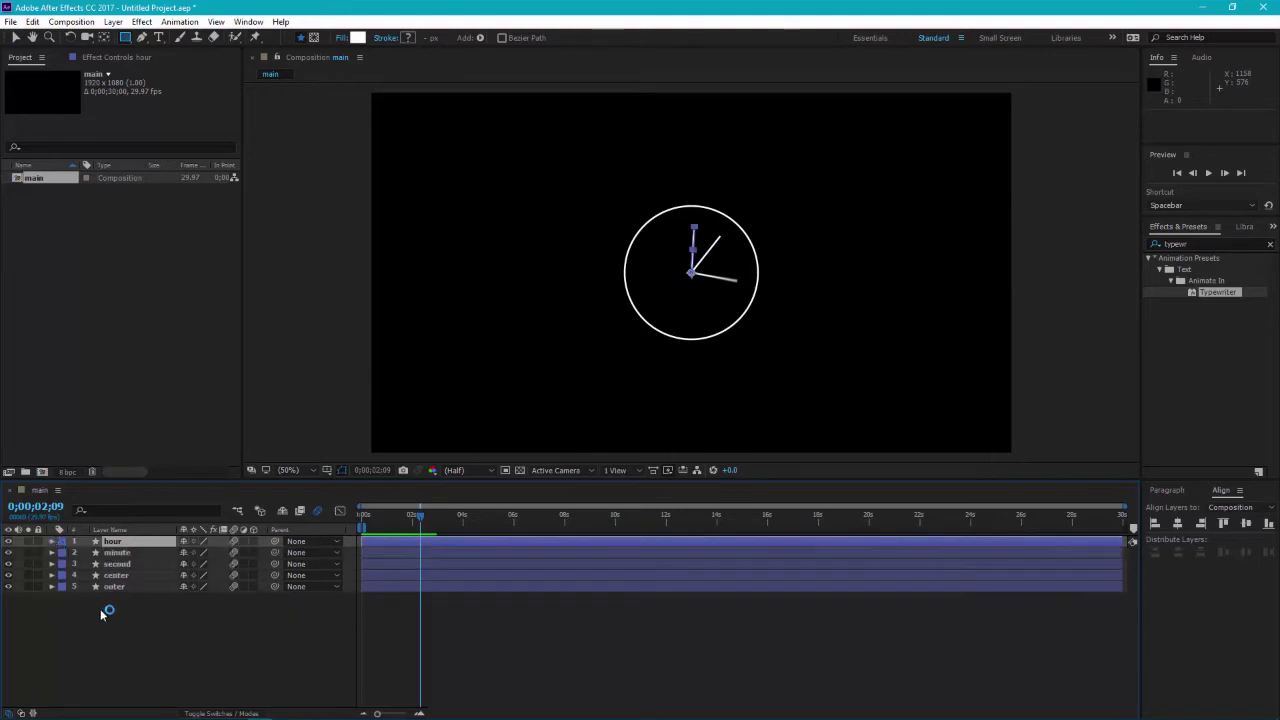
click(112, 614)
Extend the work area to about 15 seconds and play a preview from the start
drag(420, 516, 345, 522)
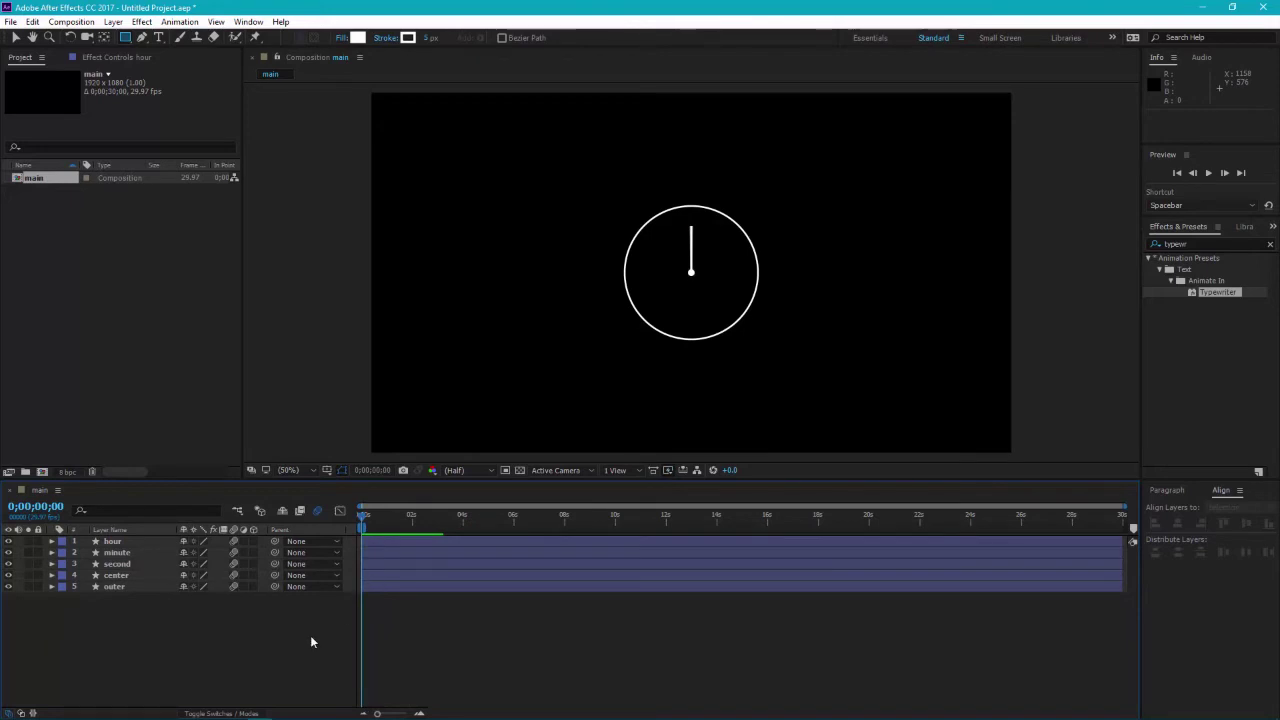
key(space)
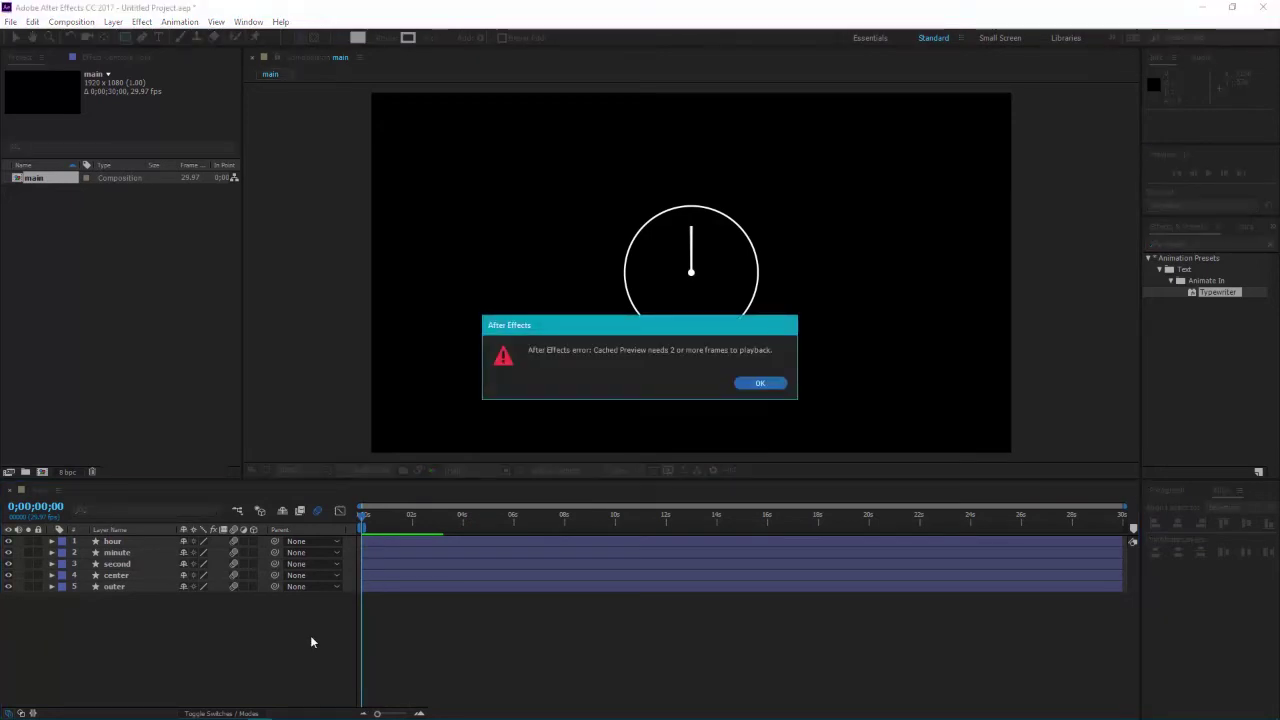
click(750, 384)
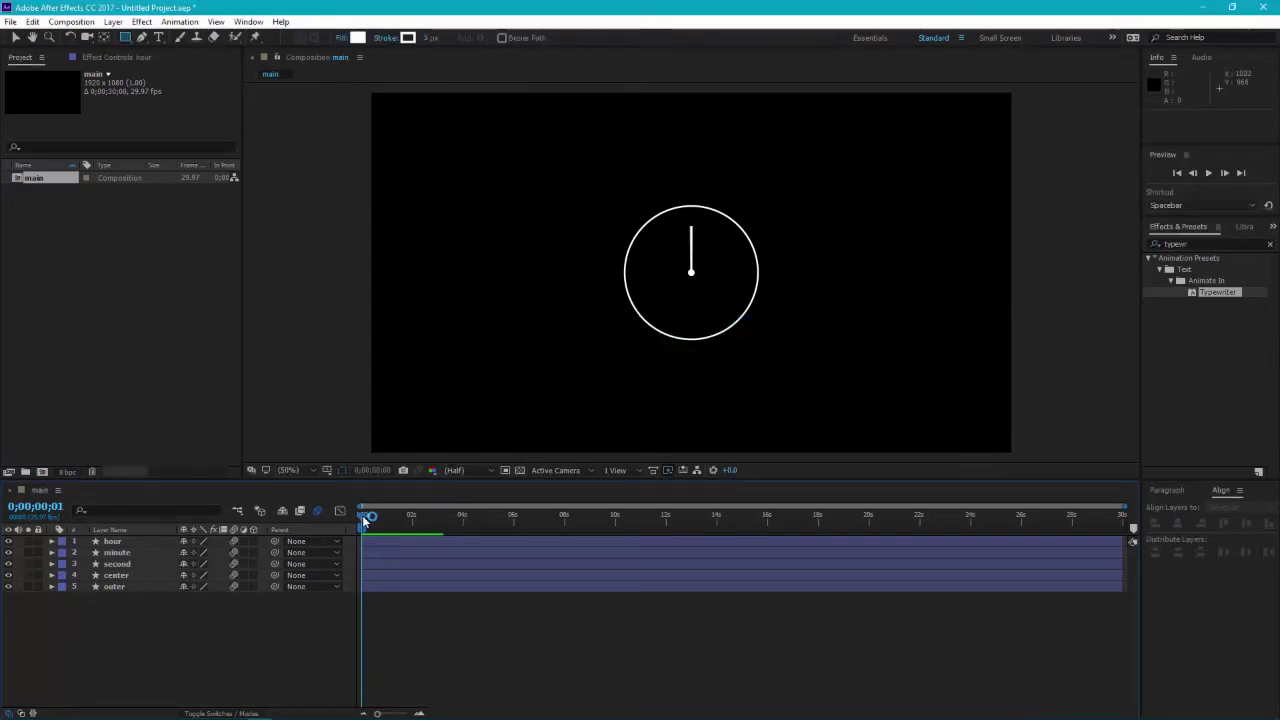
drag(363, 524, 752, 524)
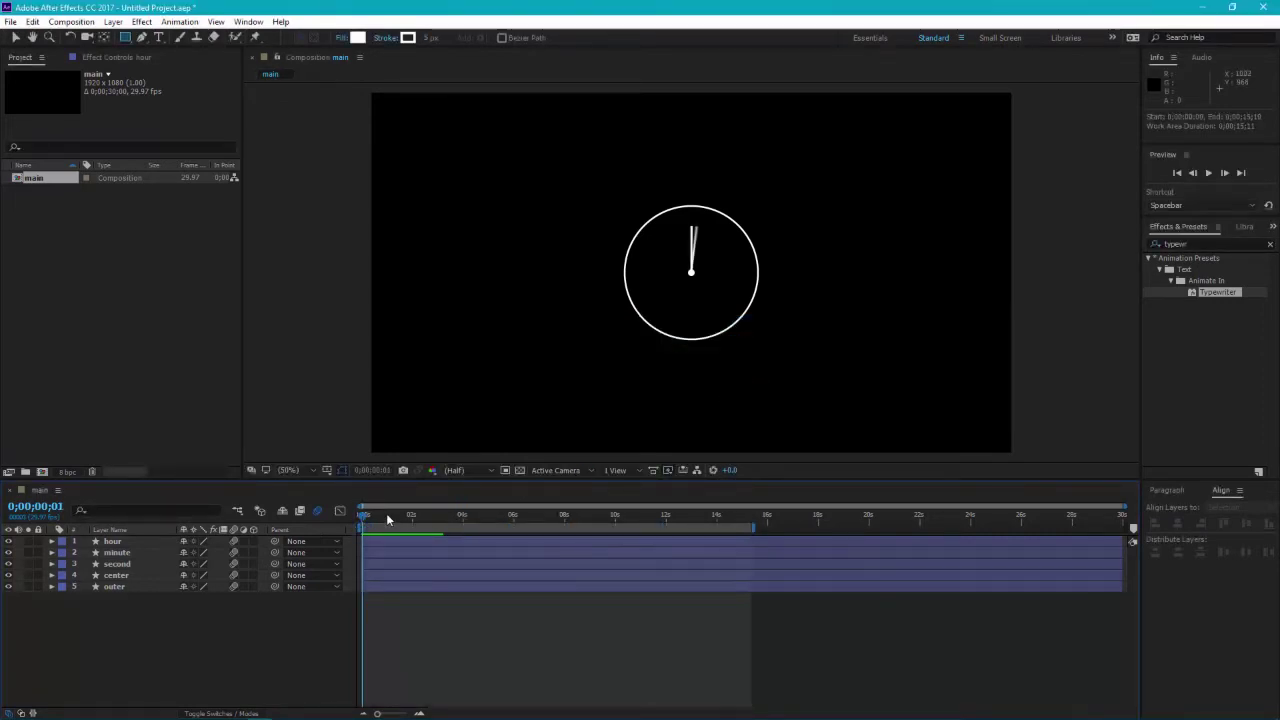
key(Home)
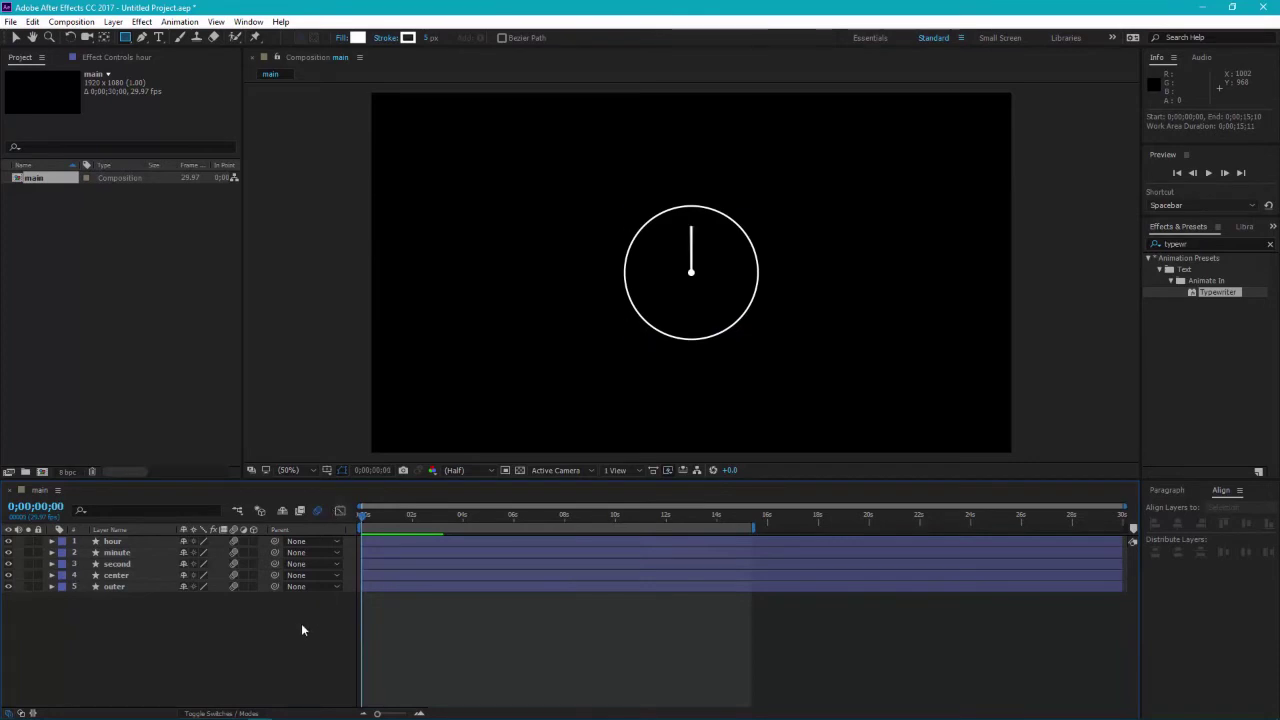
key(space)
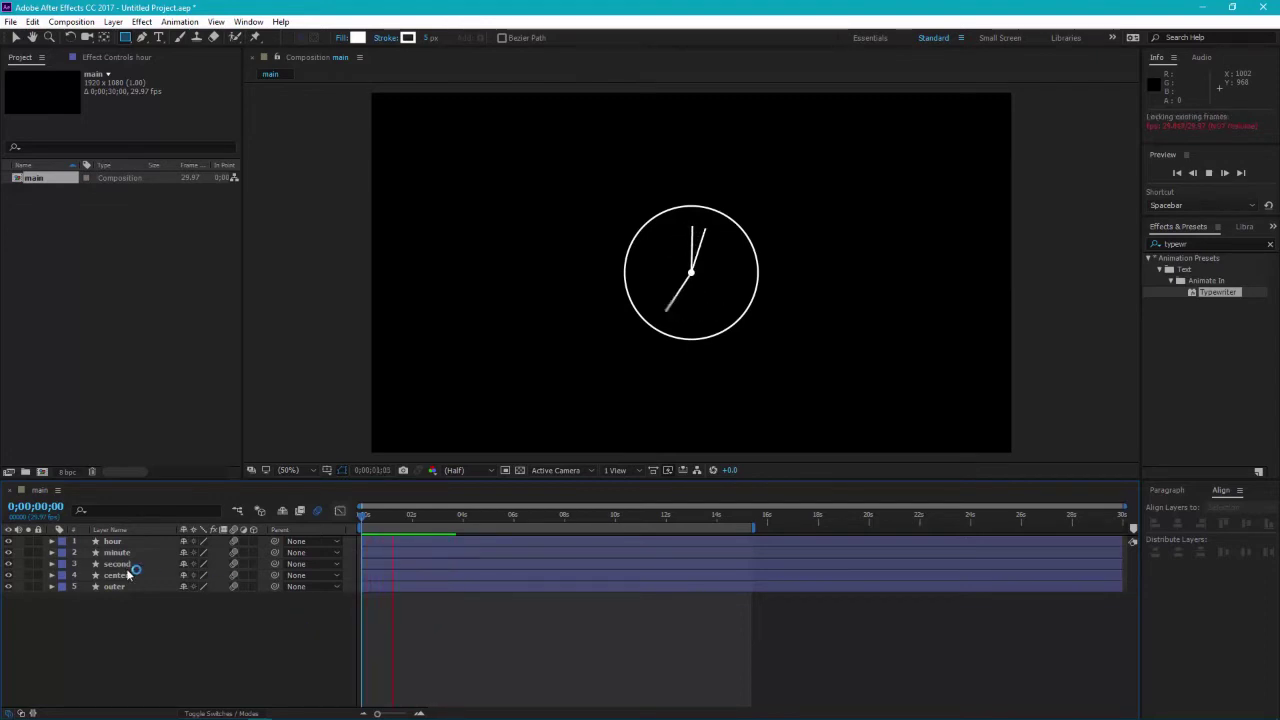
Inspect the second, minute and hour layers, then set the time to 0;00;00;25
click(126, 563)
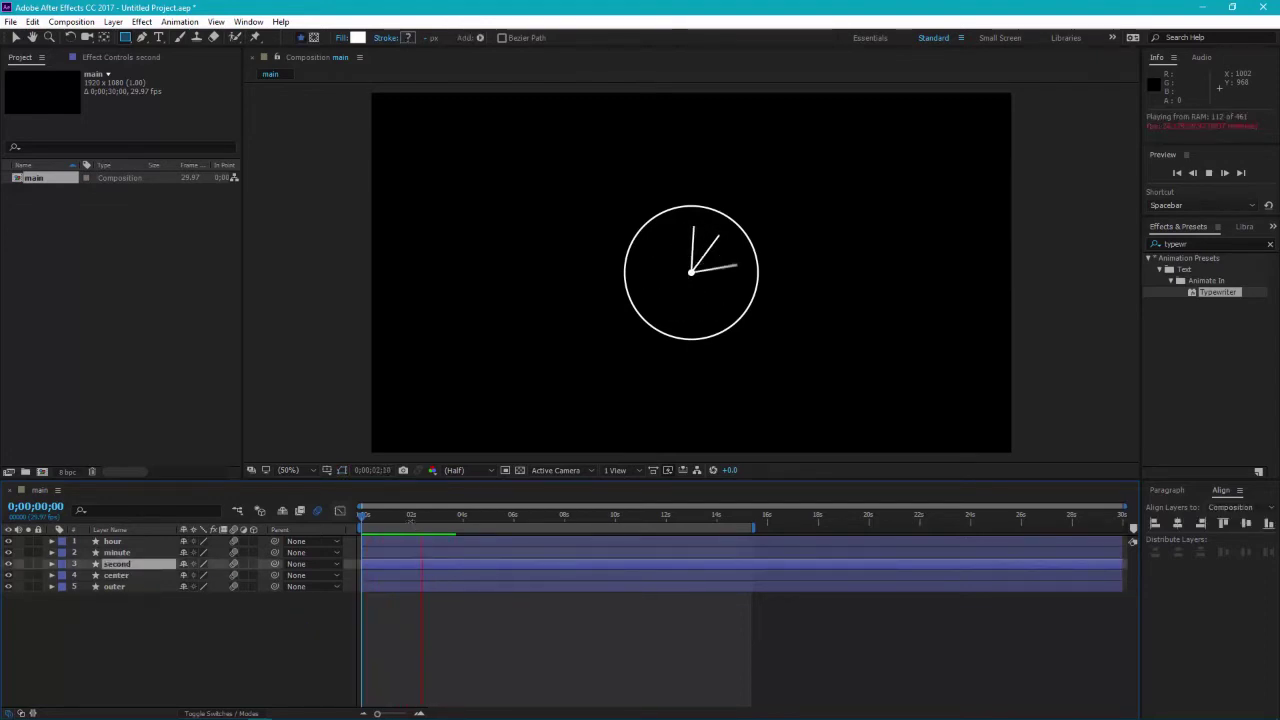
click(408, 515)
drag(408, 515, 396, 513)
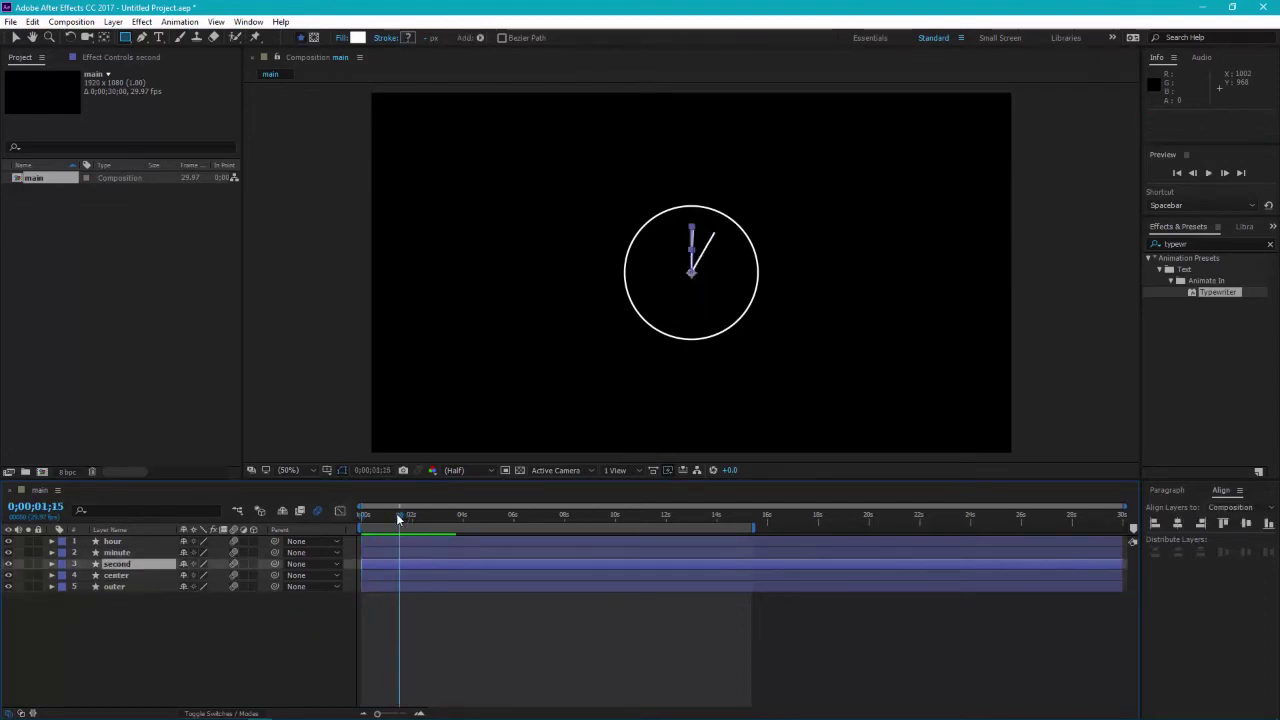
click(141, 564)
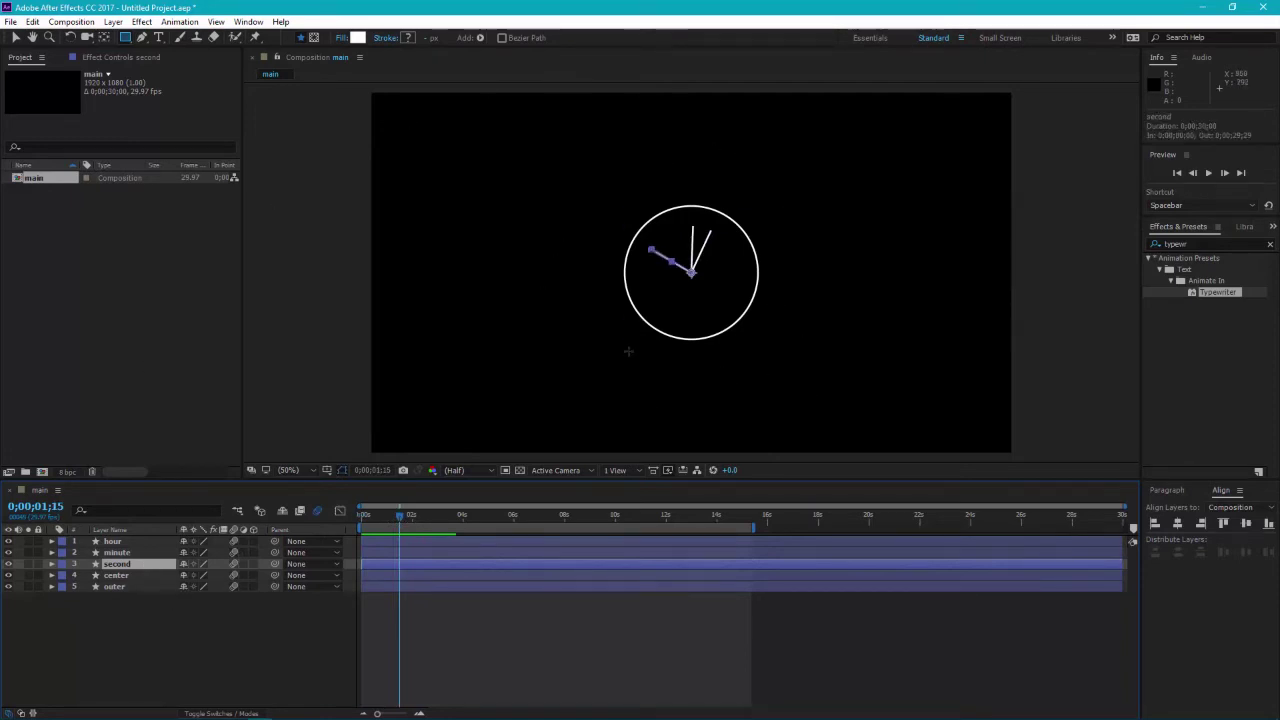
click(143, 553)
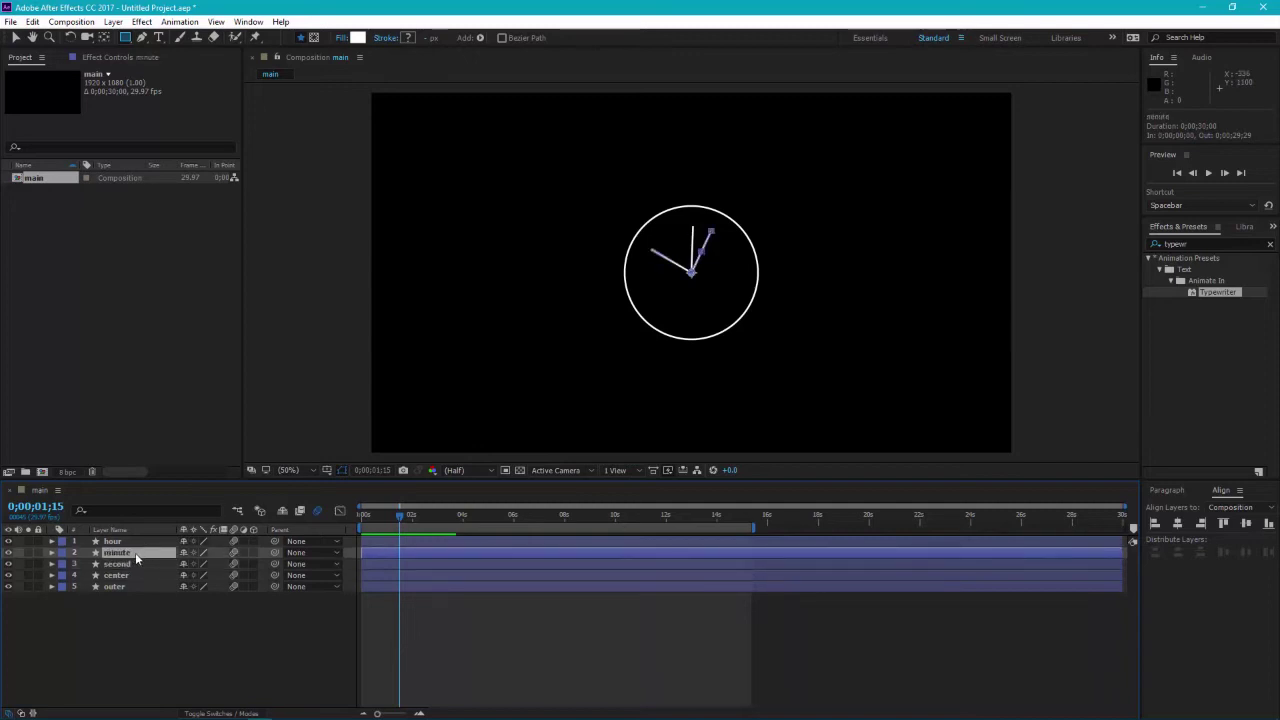
click(137, 541)
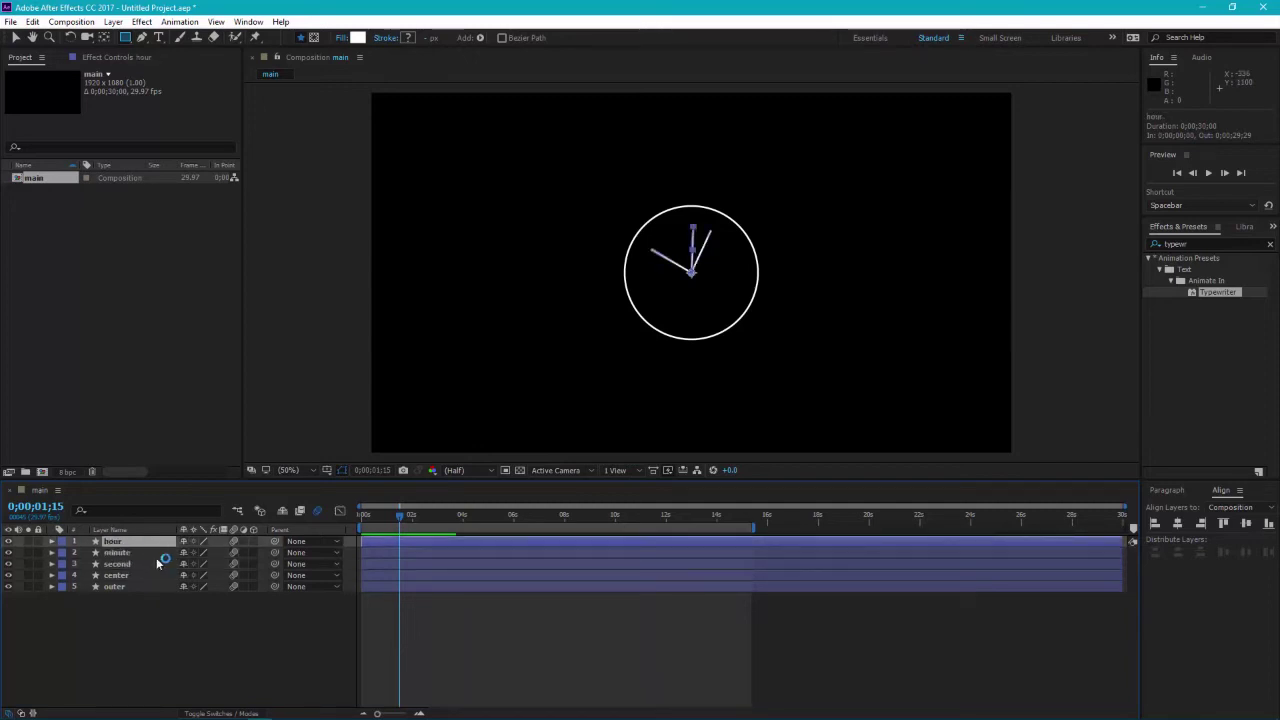
click(163, 628)
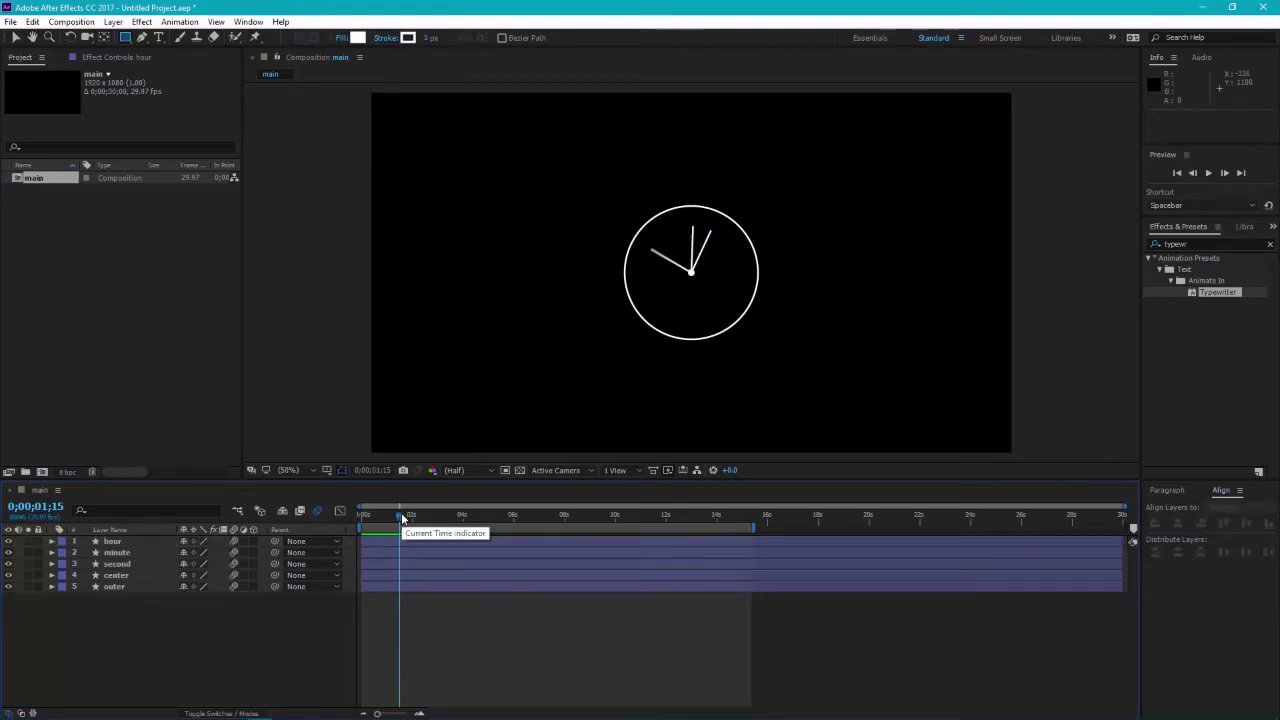
drag(403, 517, 384, 513)
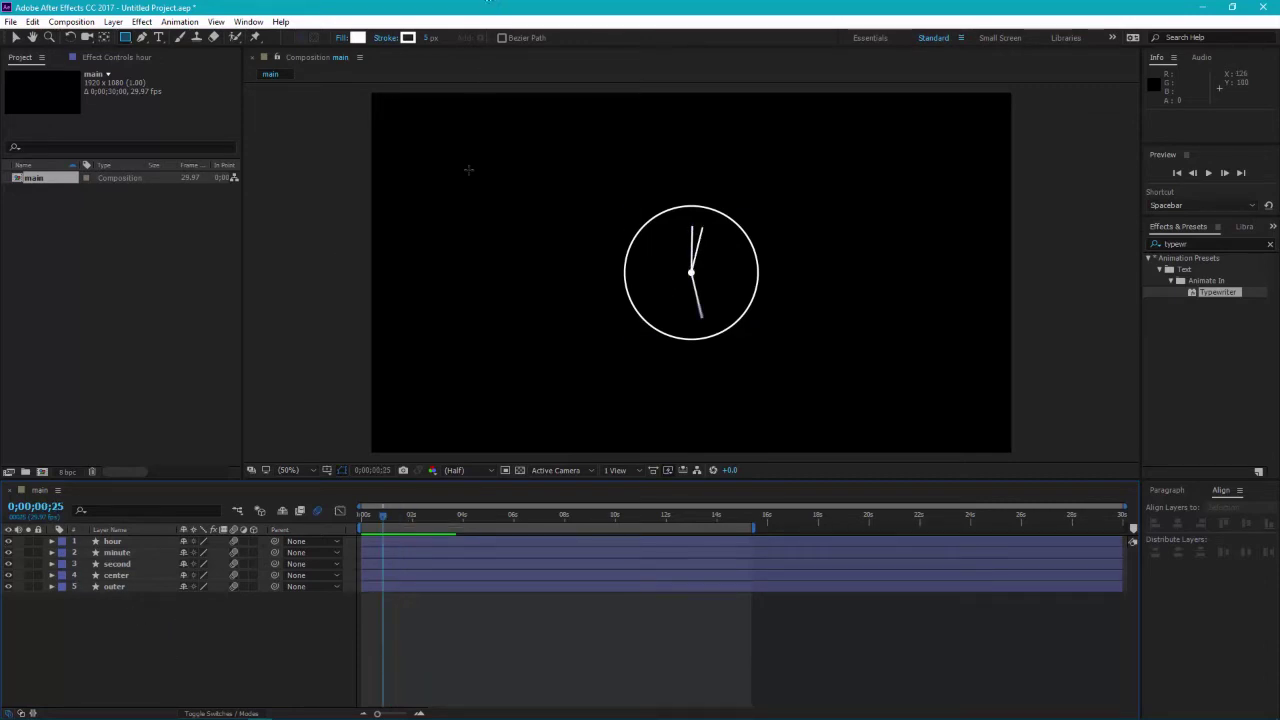
Add a new shape layer containing a rectangle path and a fill
right_click(154, 625)
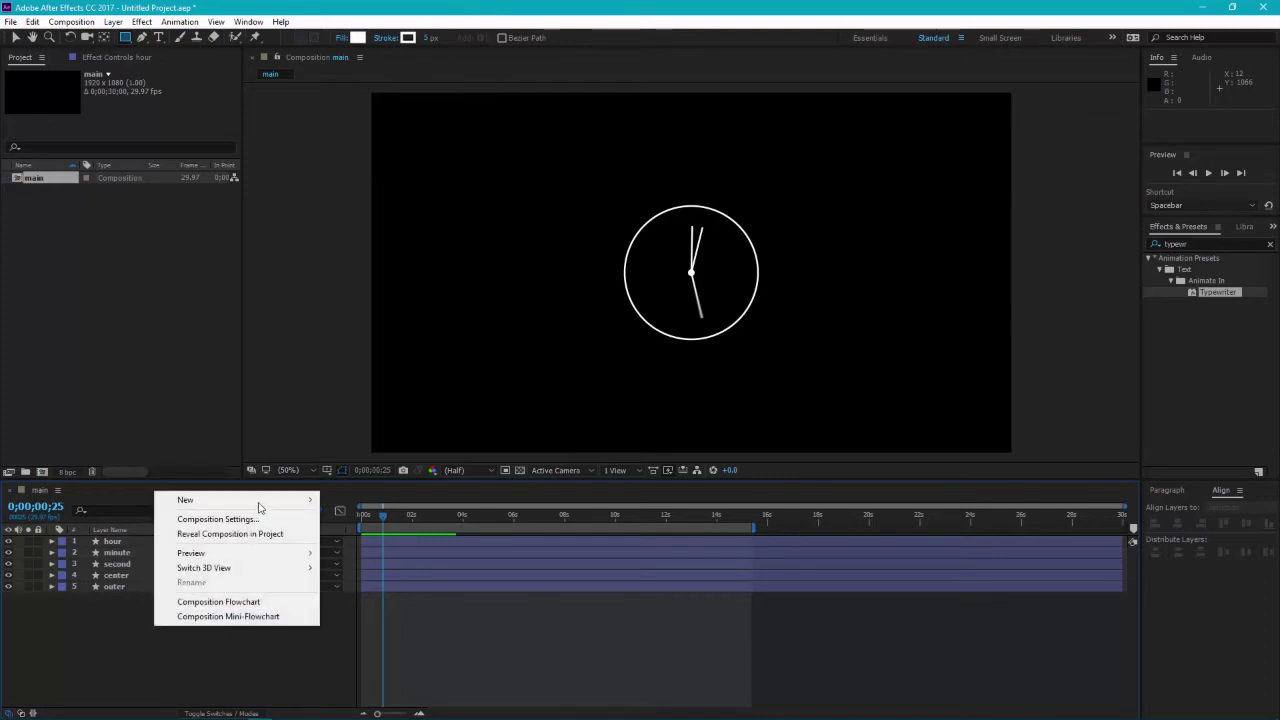
mouse_move(300, 500)
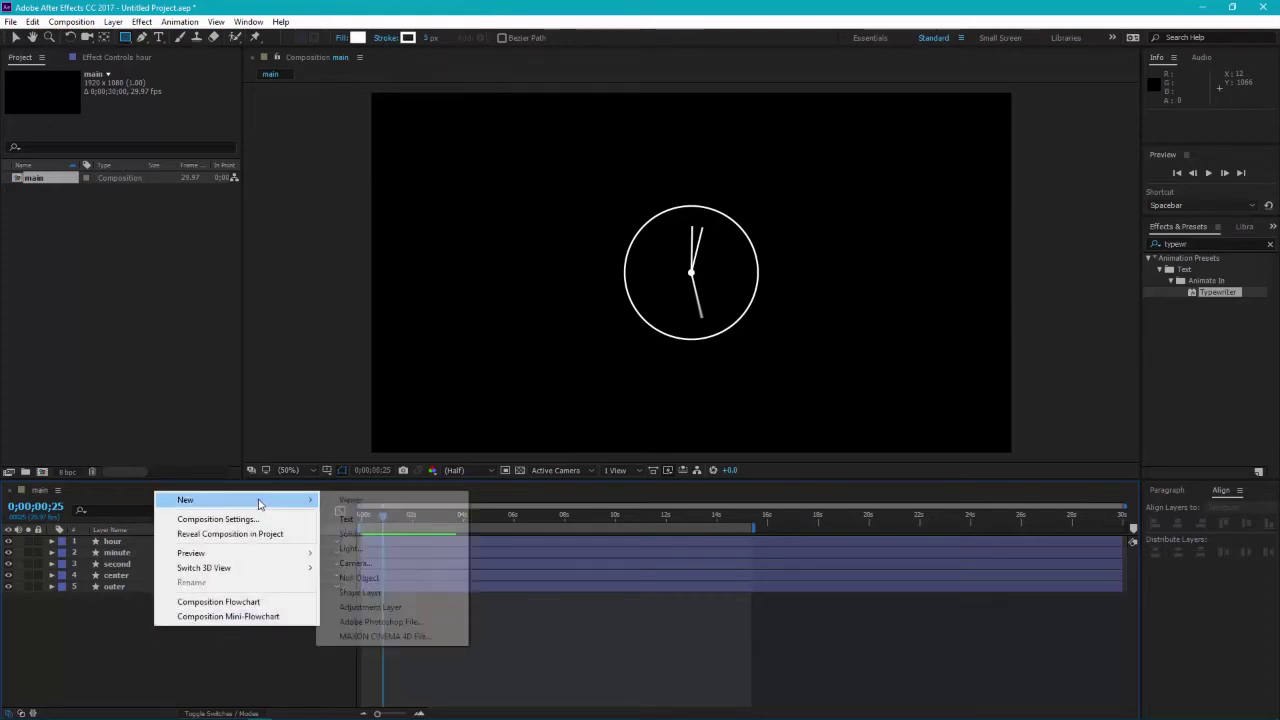
click(380, 592)
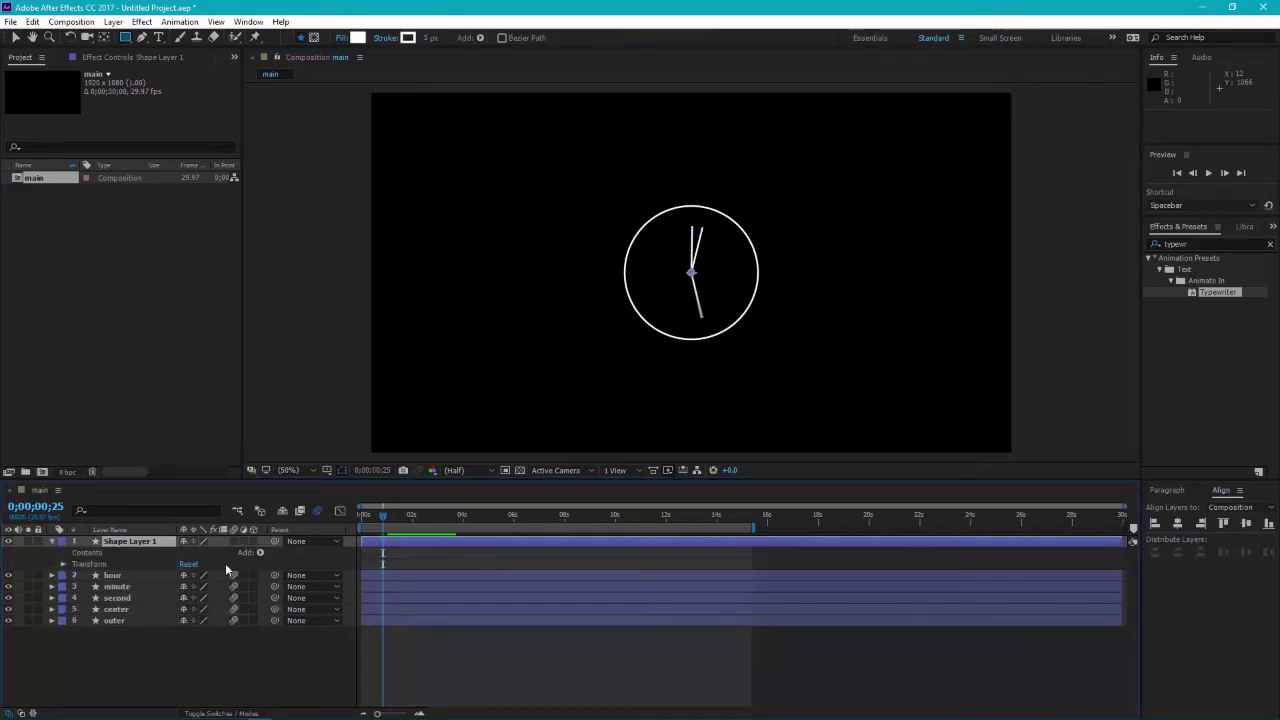
click(260, 552)
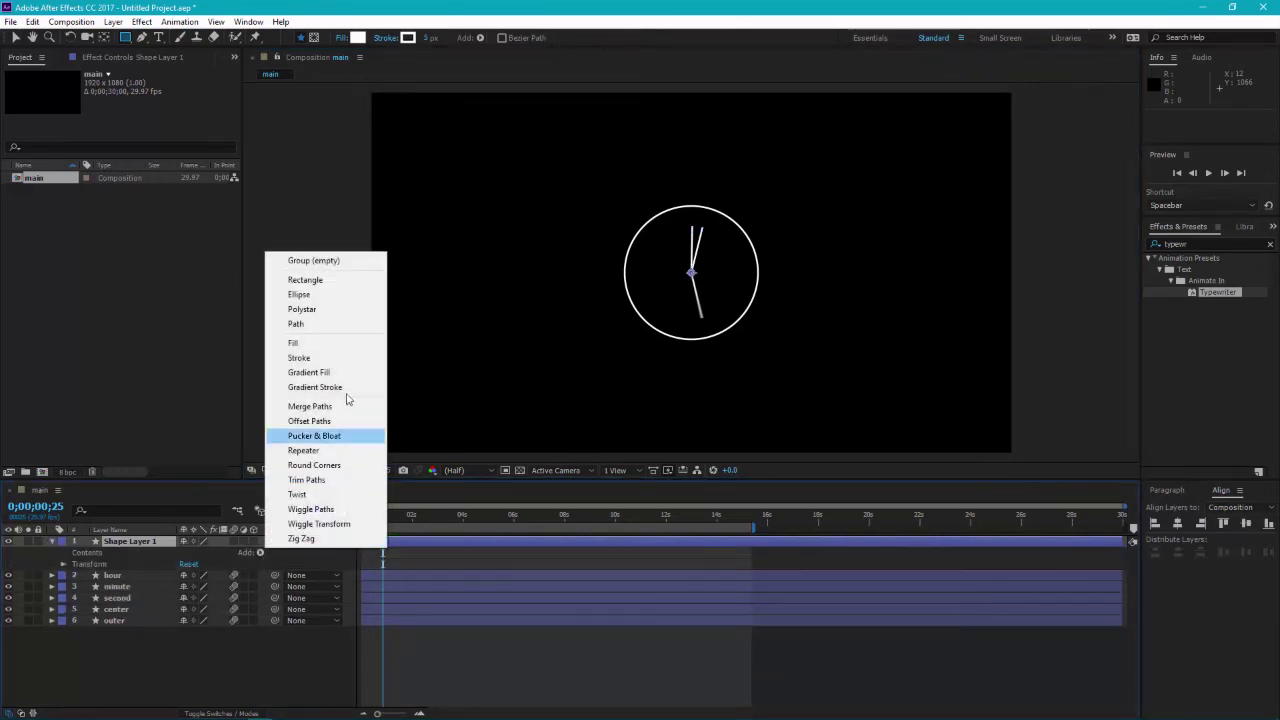
click(305, 280)
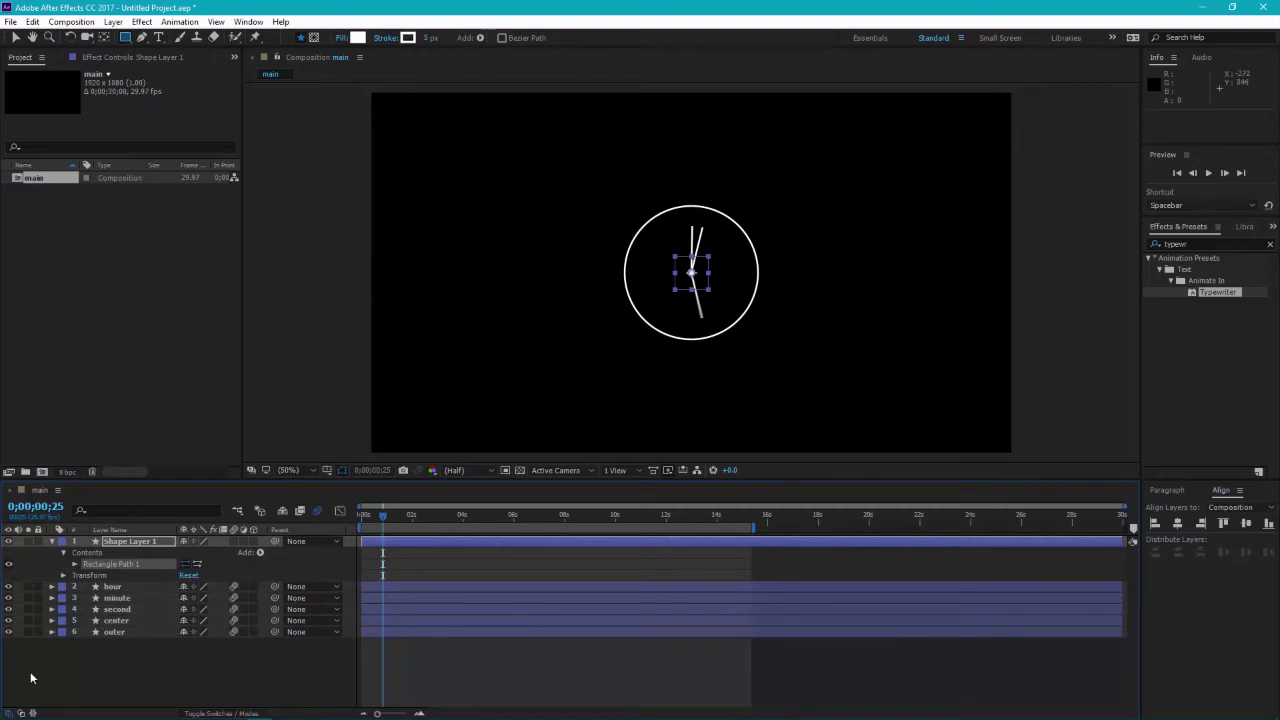
click(260, 552)
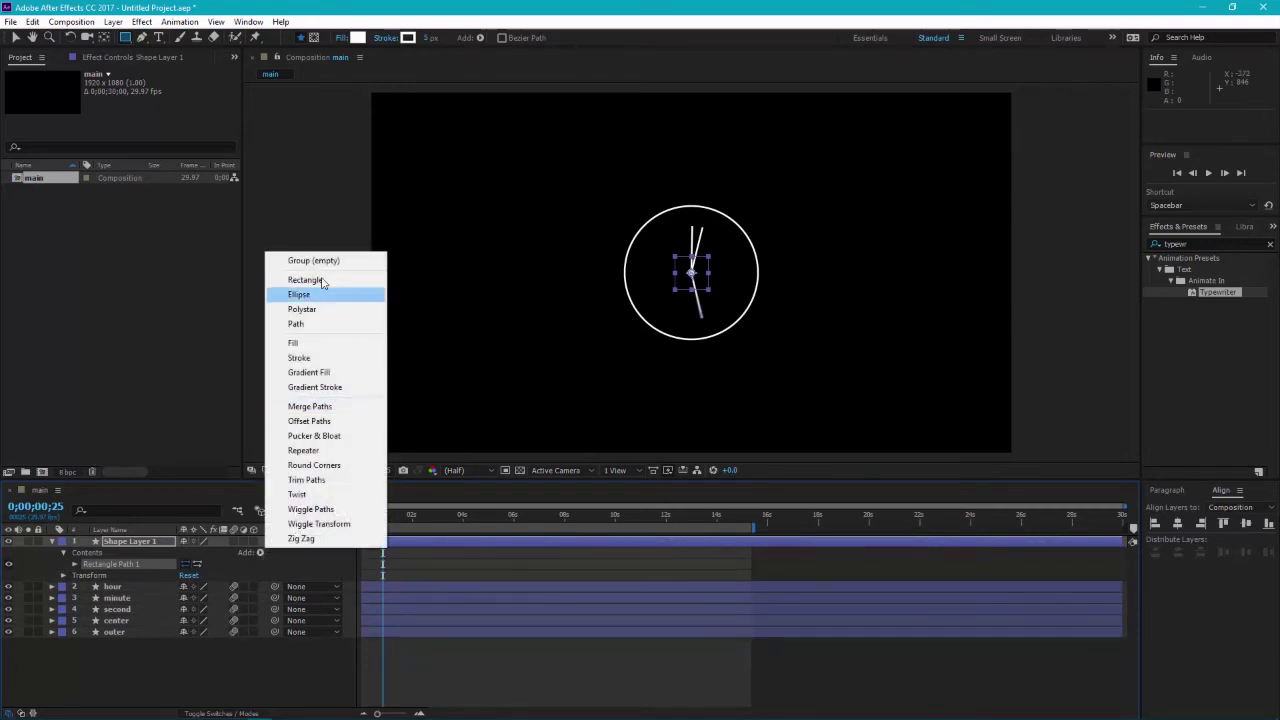
click(313, 344)
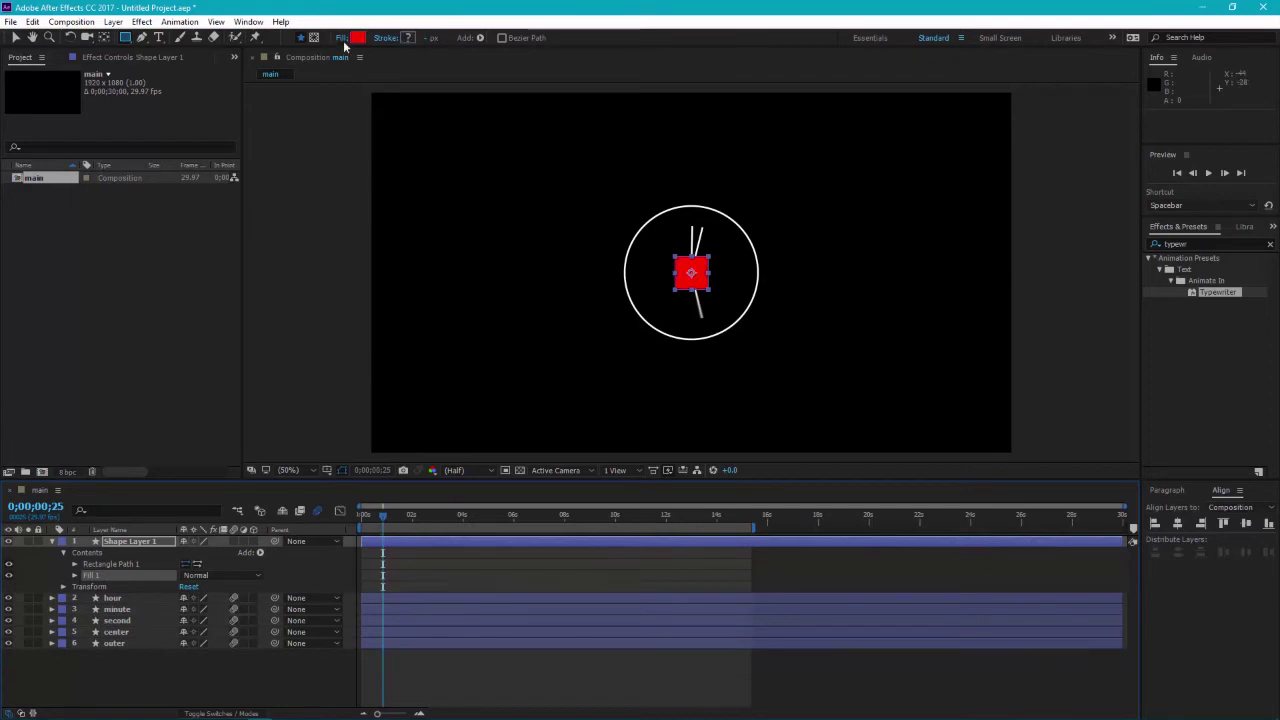
Set the rectangle's fill colour to white and begin editing Rectangle Path 1's size
click(357, 37)
click(544, 324)
drag(504, 289, 482, 280)
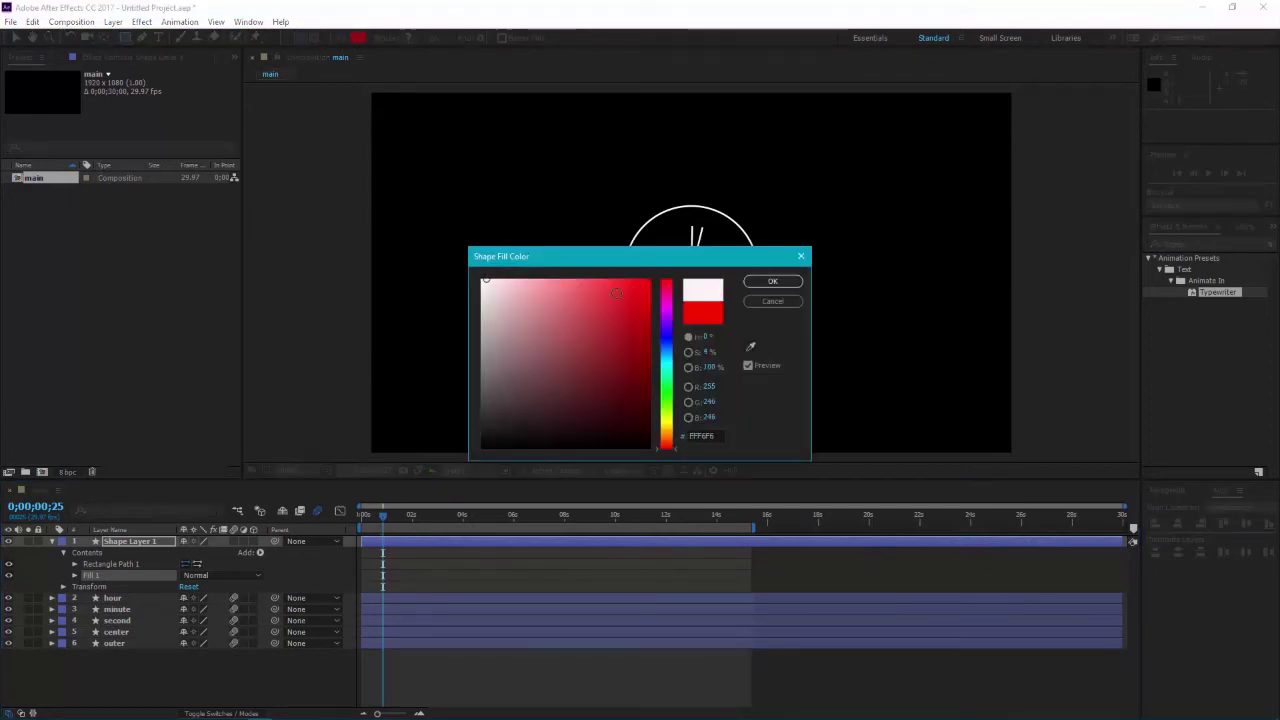
click(772, 281)
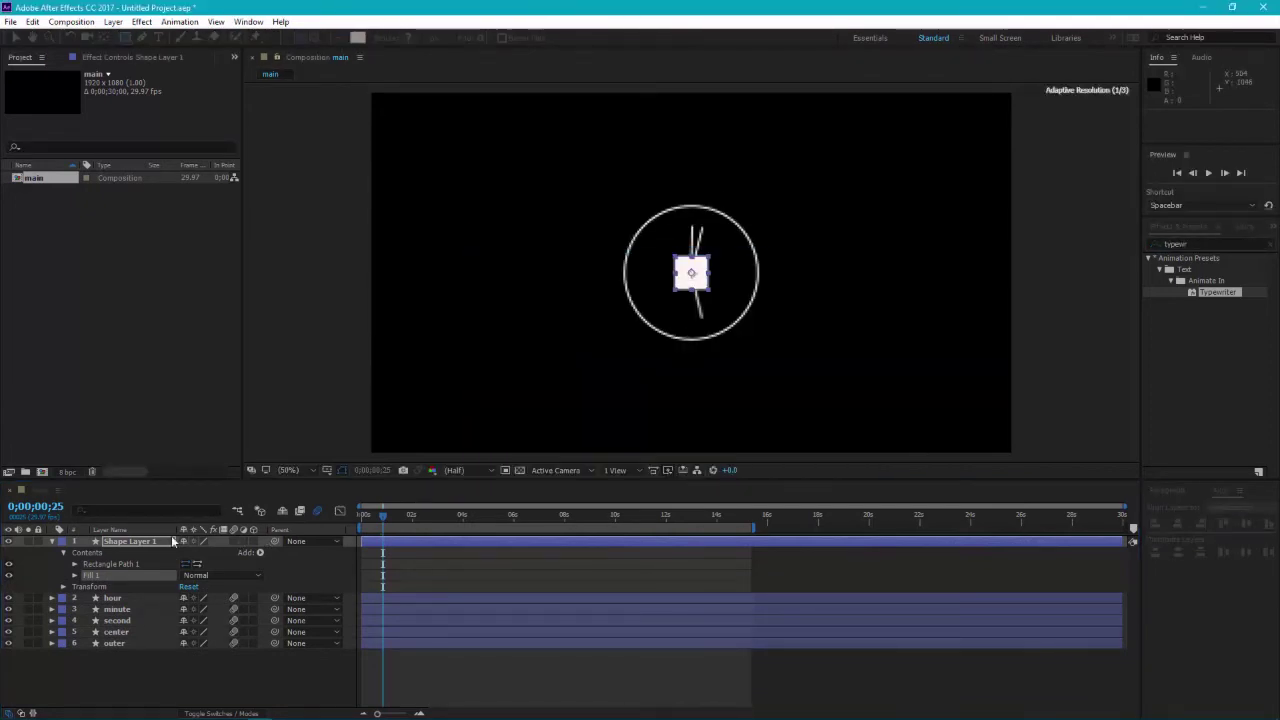
click(74, 565)
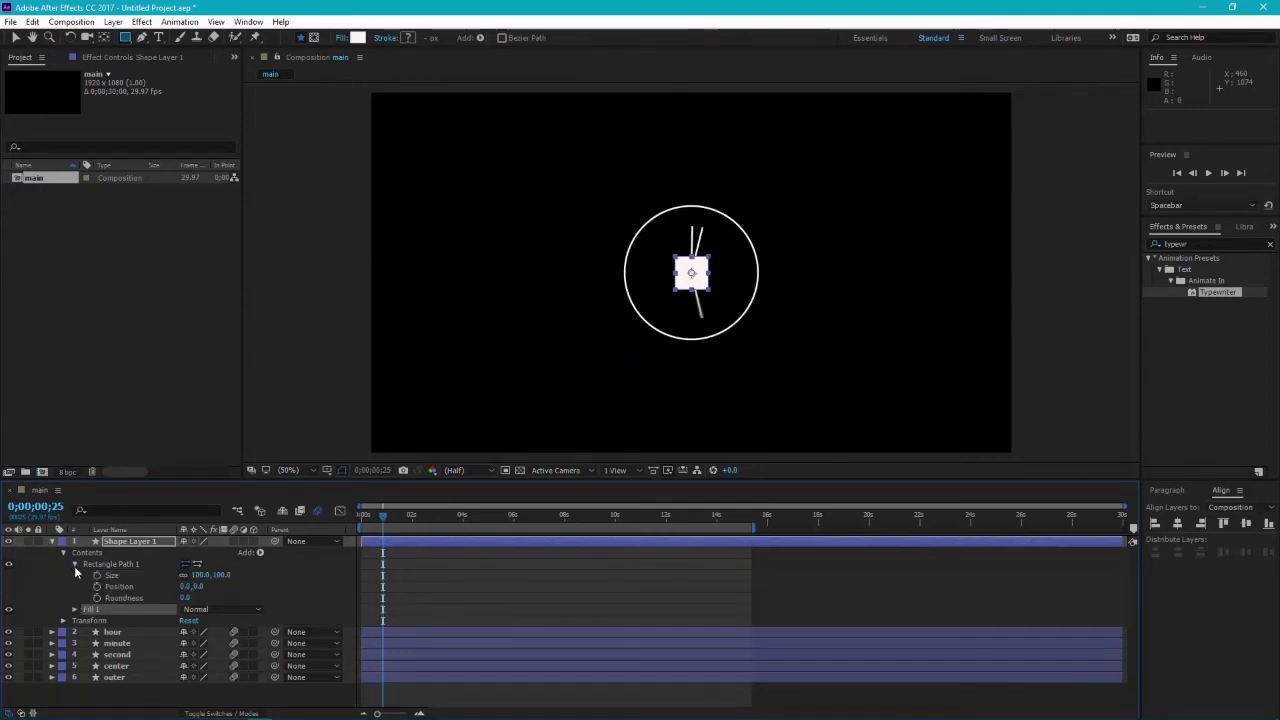
click(222, 573)
Resize the rectangle to 5 px wide by 20 px tall
text(5)
key(Tab)
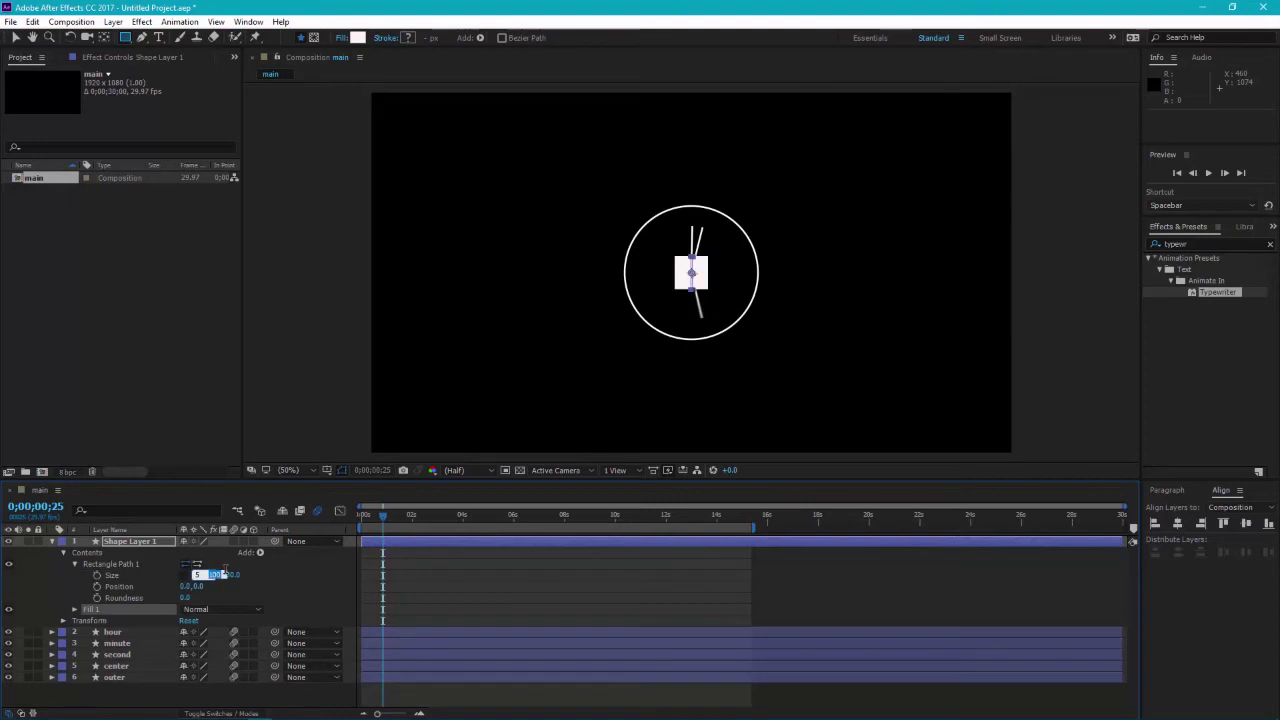
text(20)
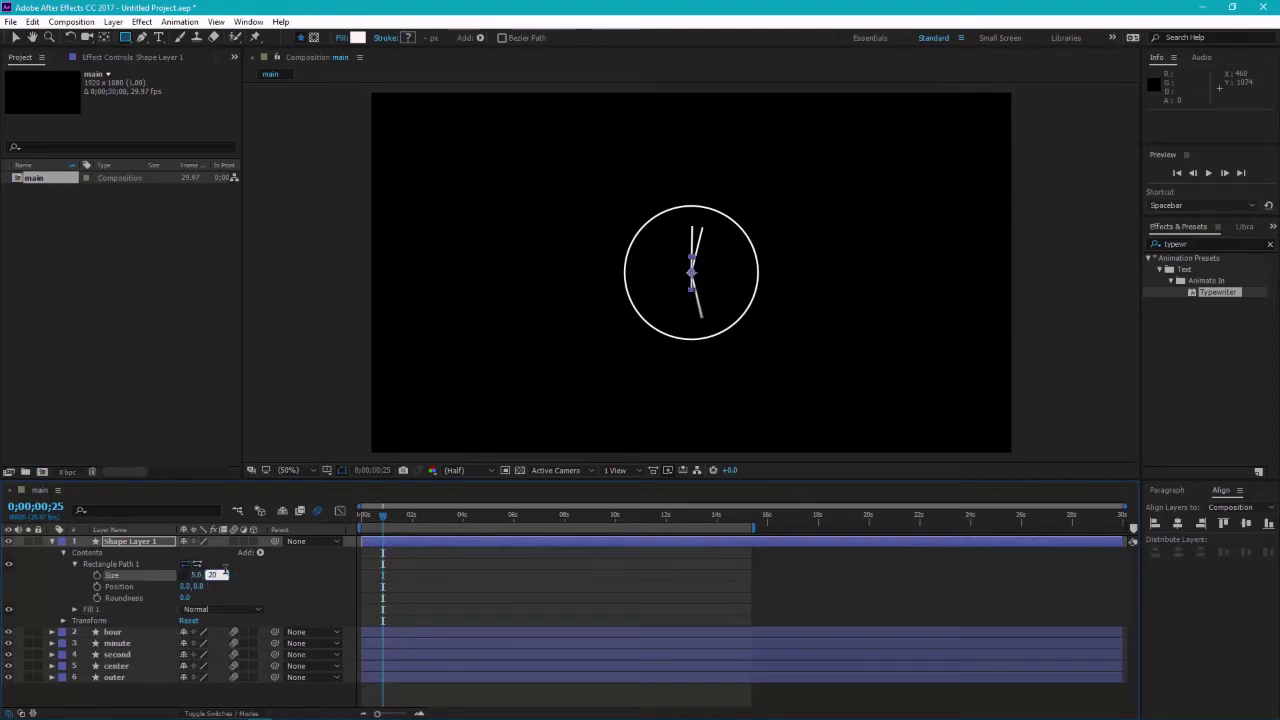
key(Return)
click(52, 544)
Move the tick up to about 0, -173 at twelve o'clock and collapse Shape Layer 1
click(124, 644)
click(126, 540)
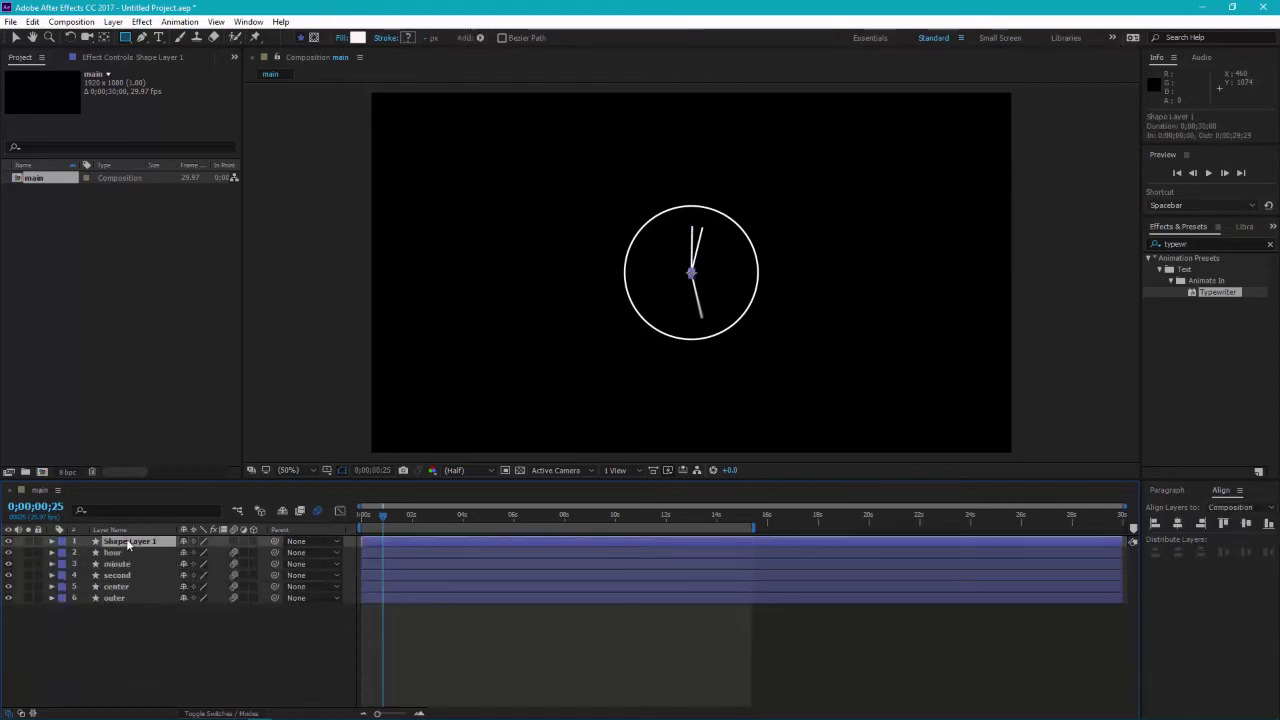
click(52, 541)
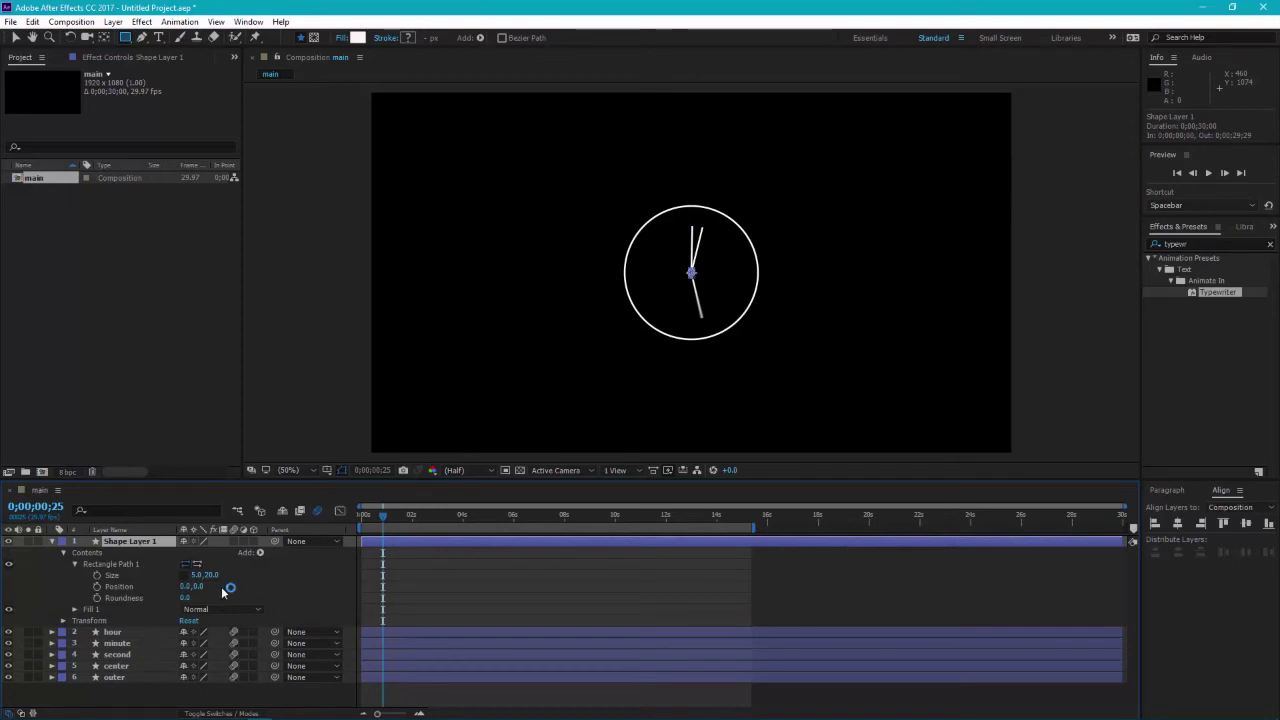
drag(214, 586, 130, 556)
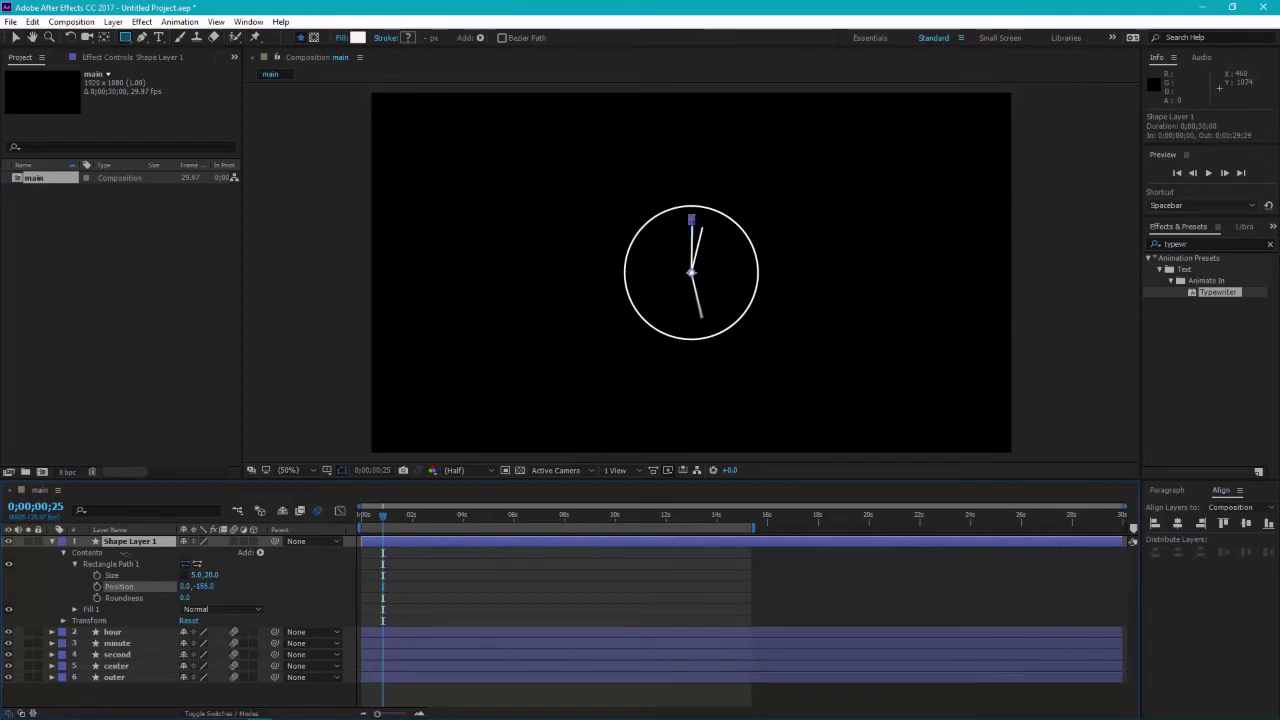
click(252, 685)
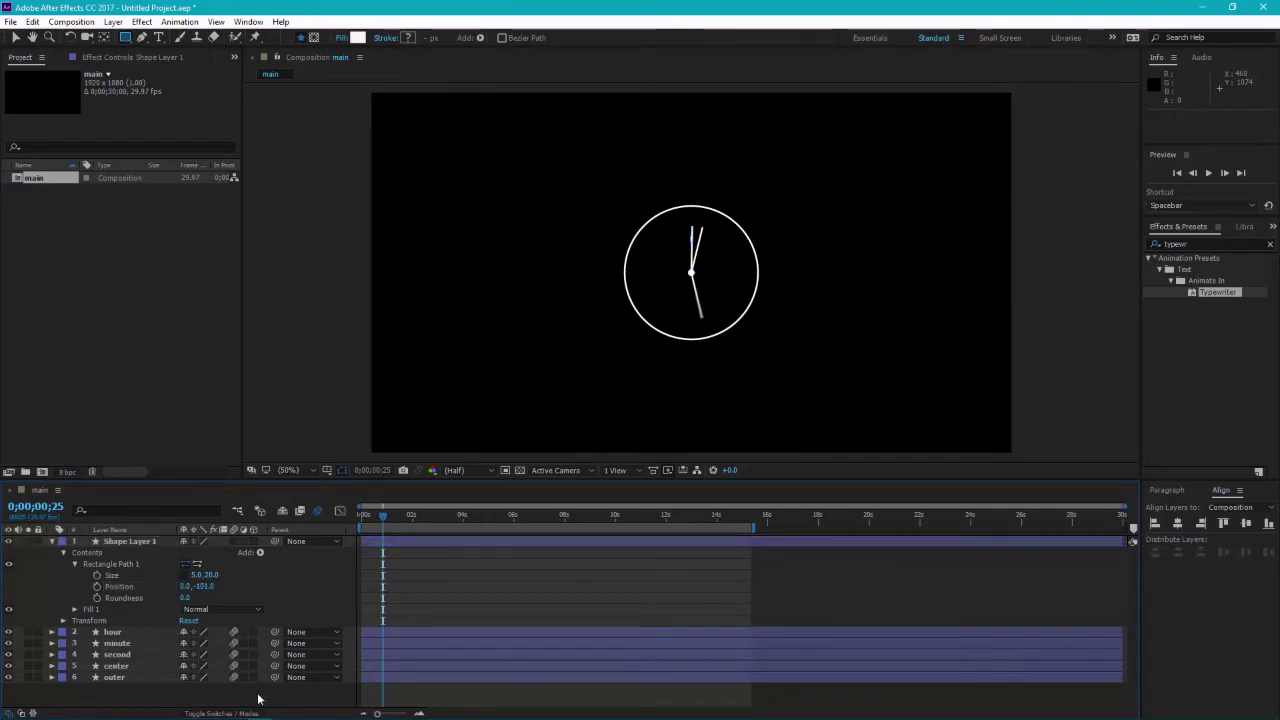
click(197, 586)
drag(197, 586, 194, 586)
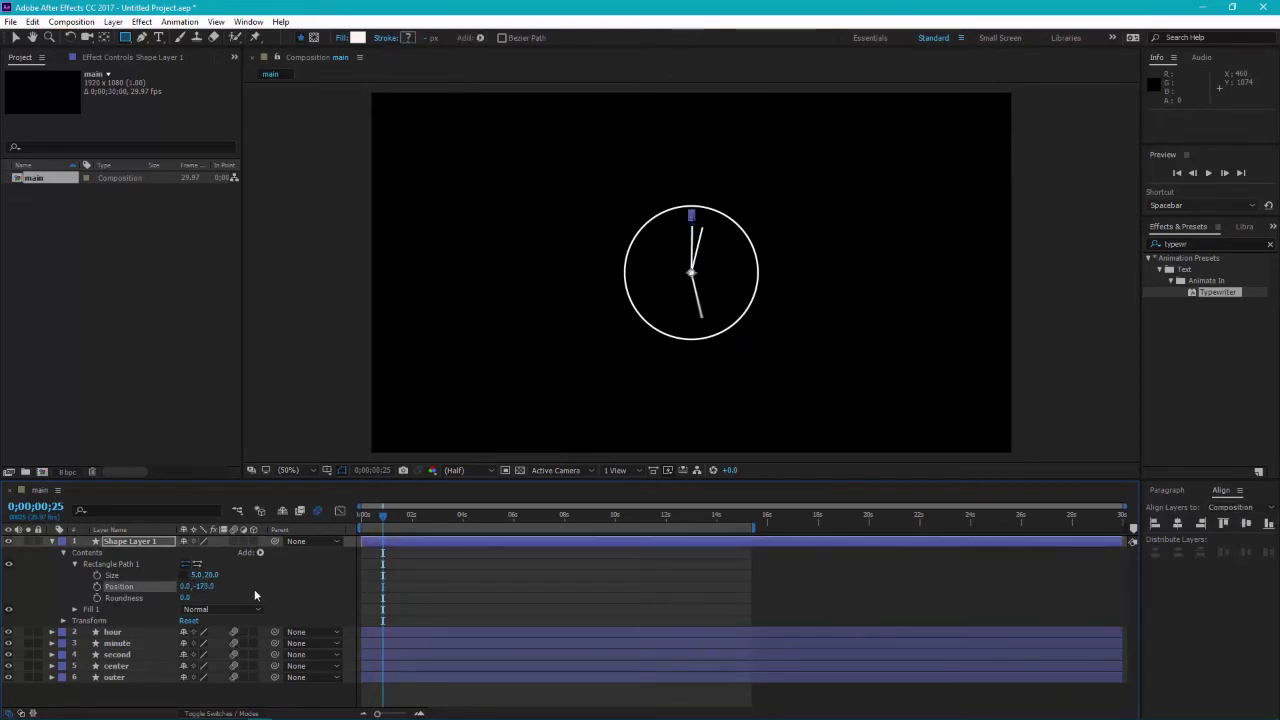
click(283, 700)
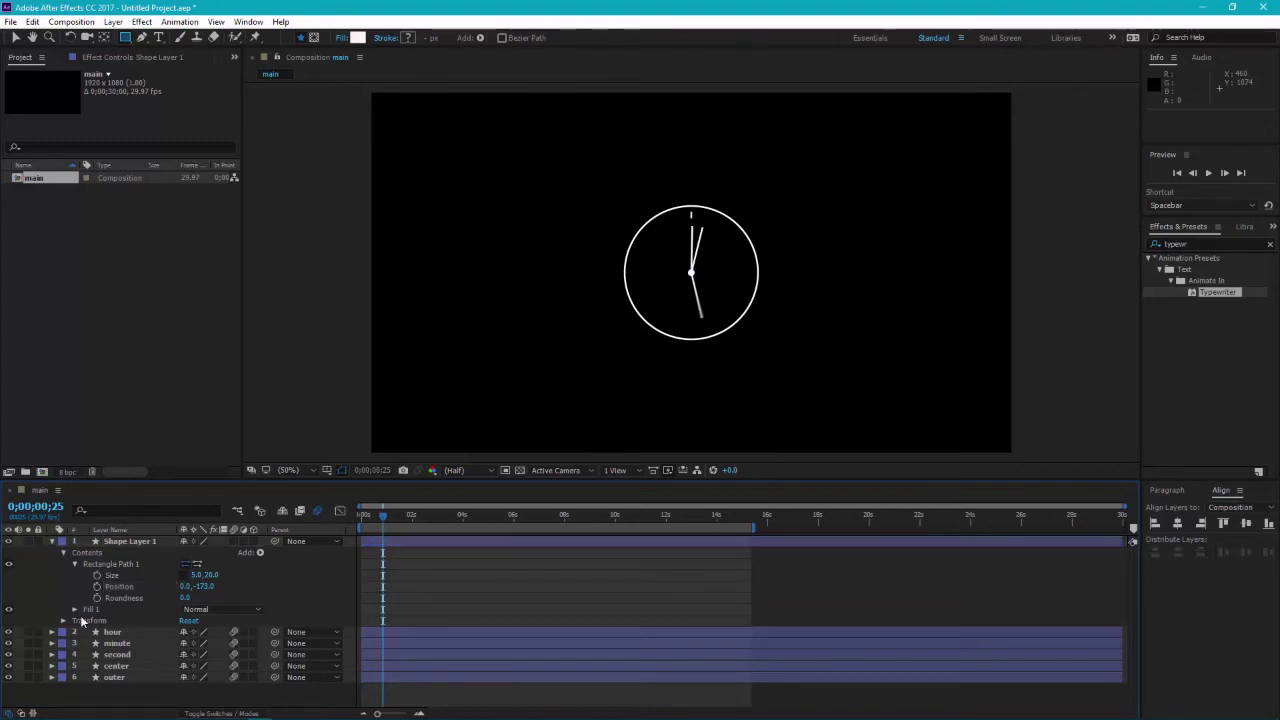
click(52, 541)
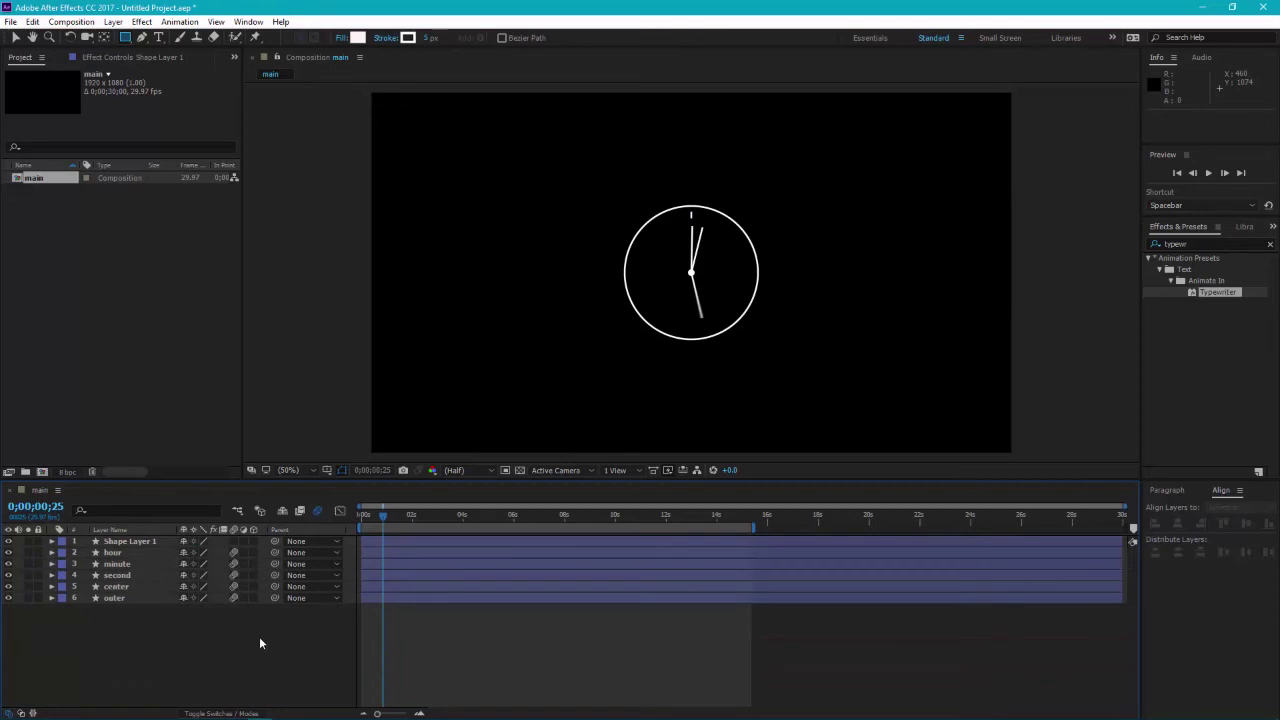
click(122, 542)
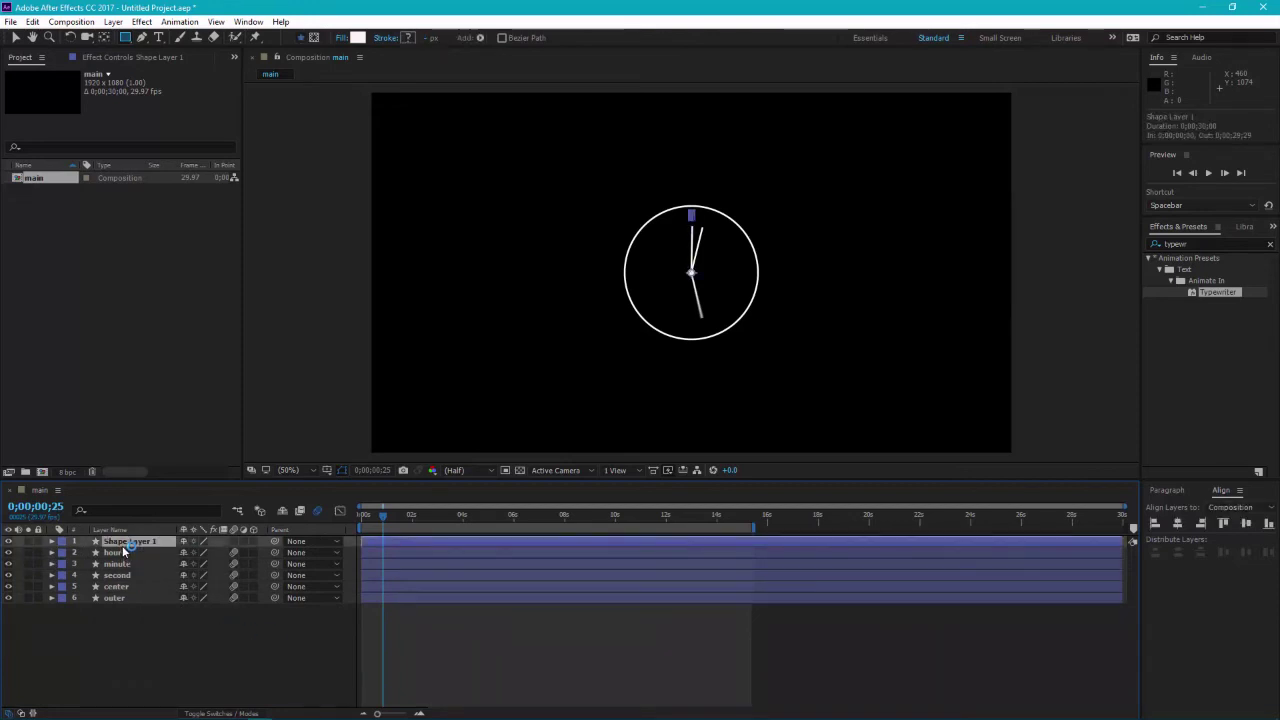
Duplicate the tick layer and rotate the copy 30°
key(ctrl+d)
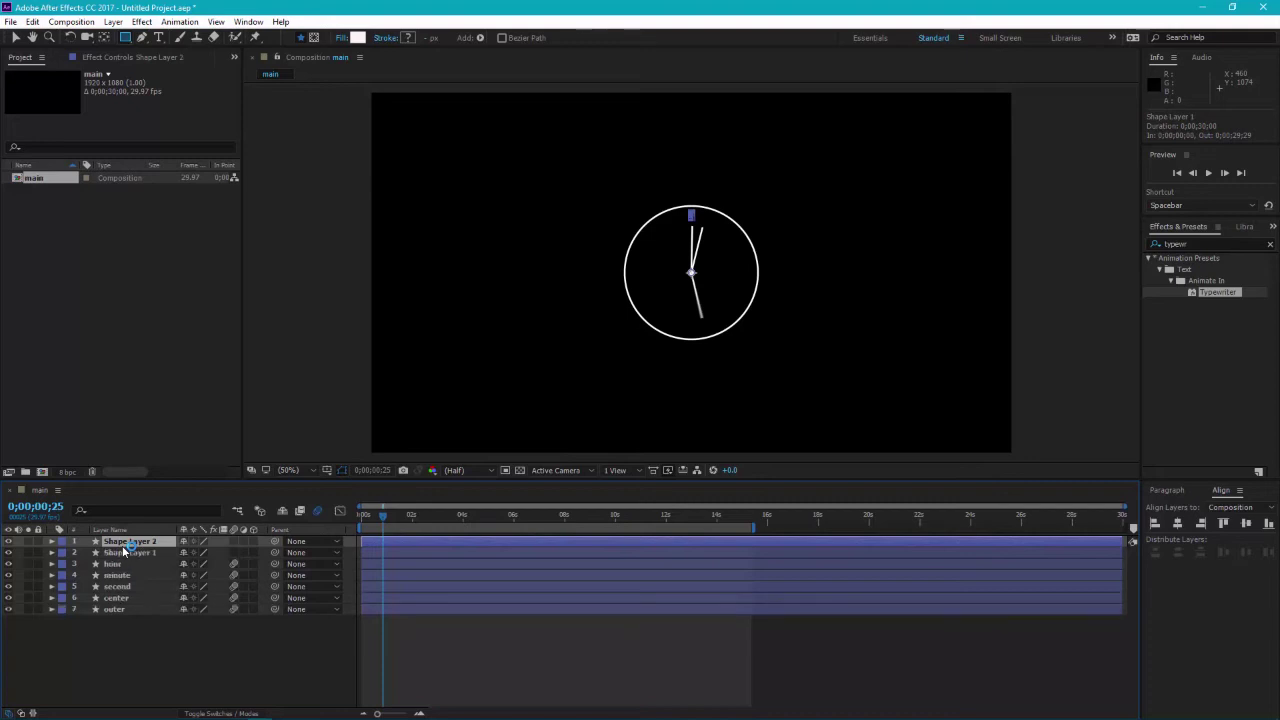
key(r)
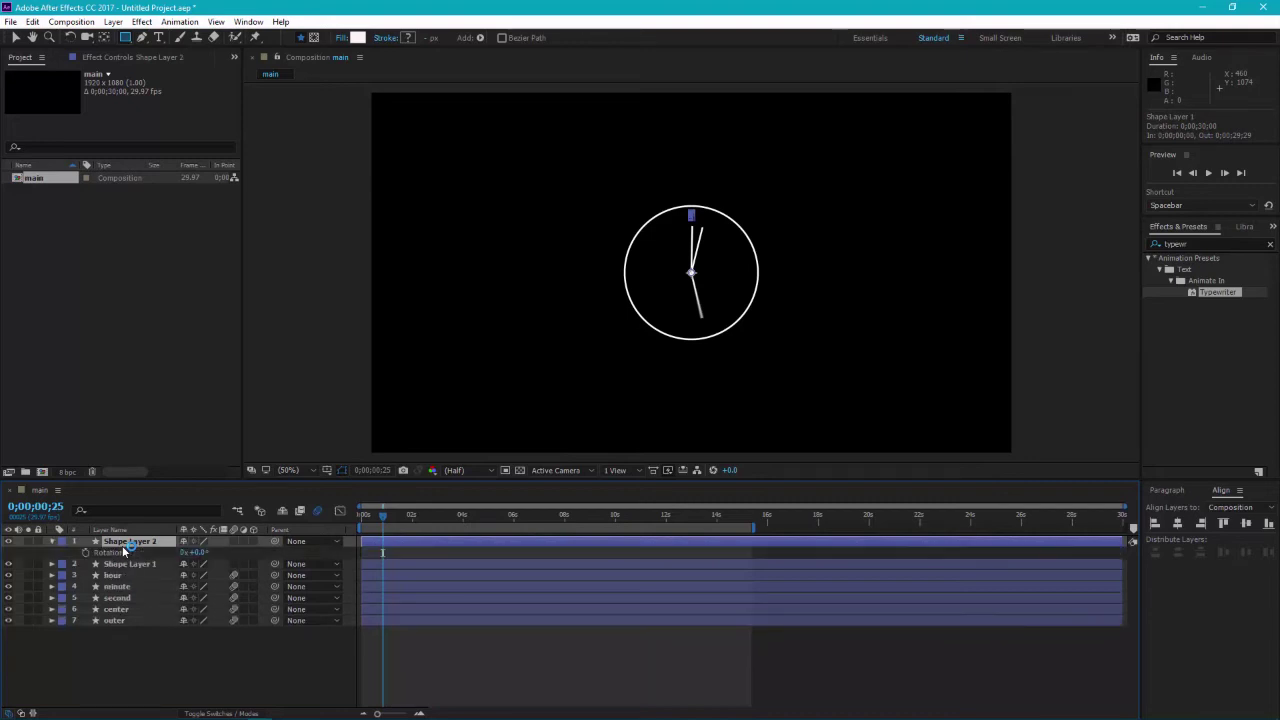
click(199, 552)
text(30)
key(Return)
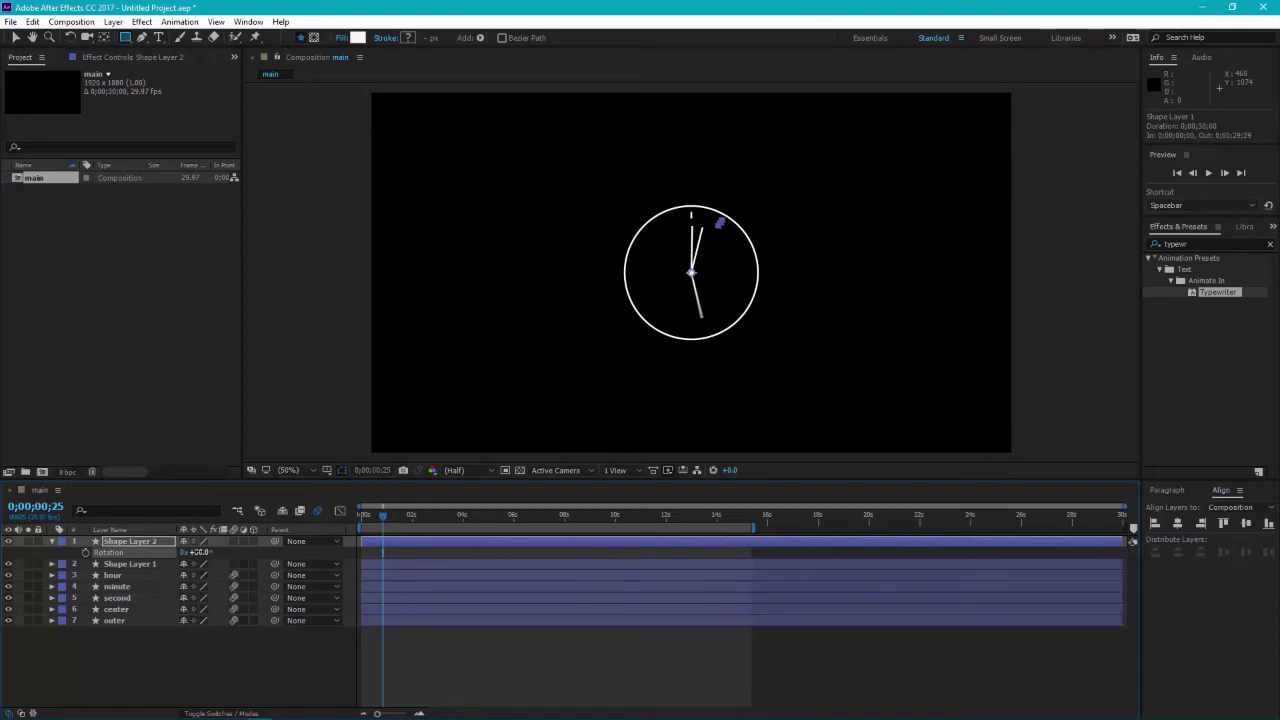
Keep duplicating the rotated tick up to Shape Layer 12, then select the tick layers
click(148, 541)
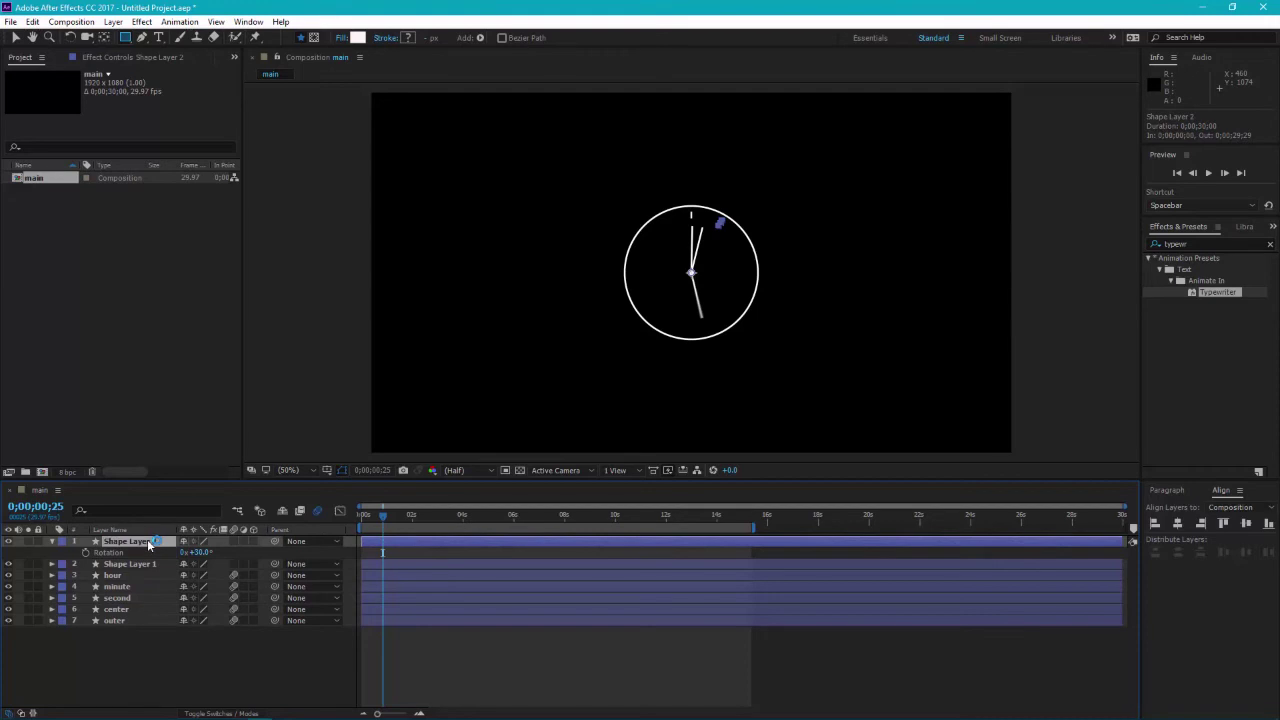
key(ctrl+d)
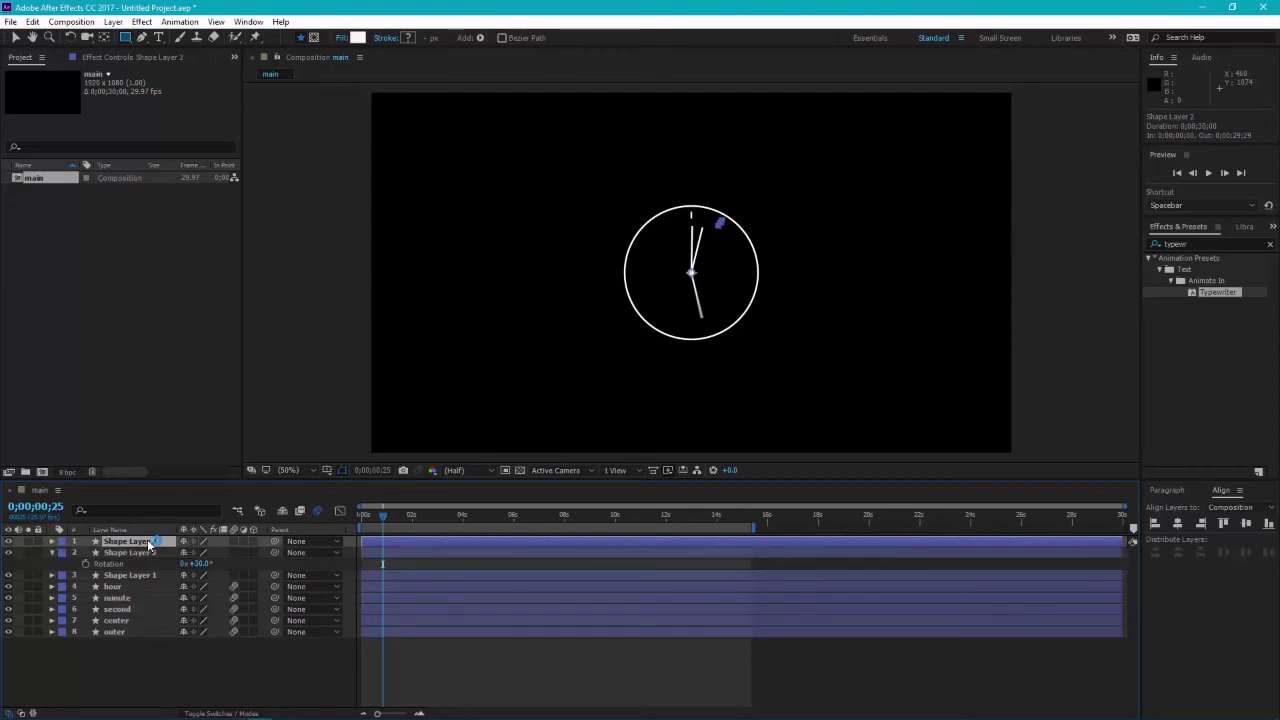
key(ctrl+d)
key(ctrl+d)
key(ctrl+d)
key(ctrl+d)
key(ctrl+d)
key(ctrl+d)
key(ctrl+d)
key(ctrl+d)
key(ctrl+d)
click(297, 240)
key(v)
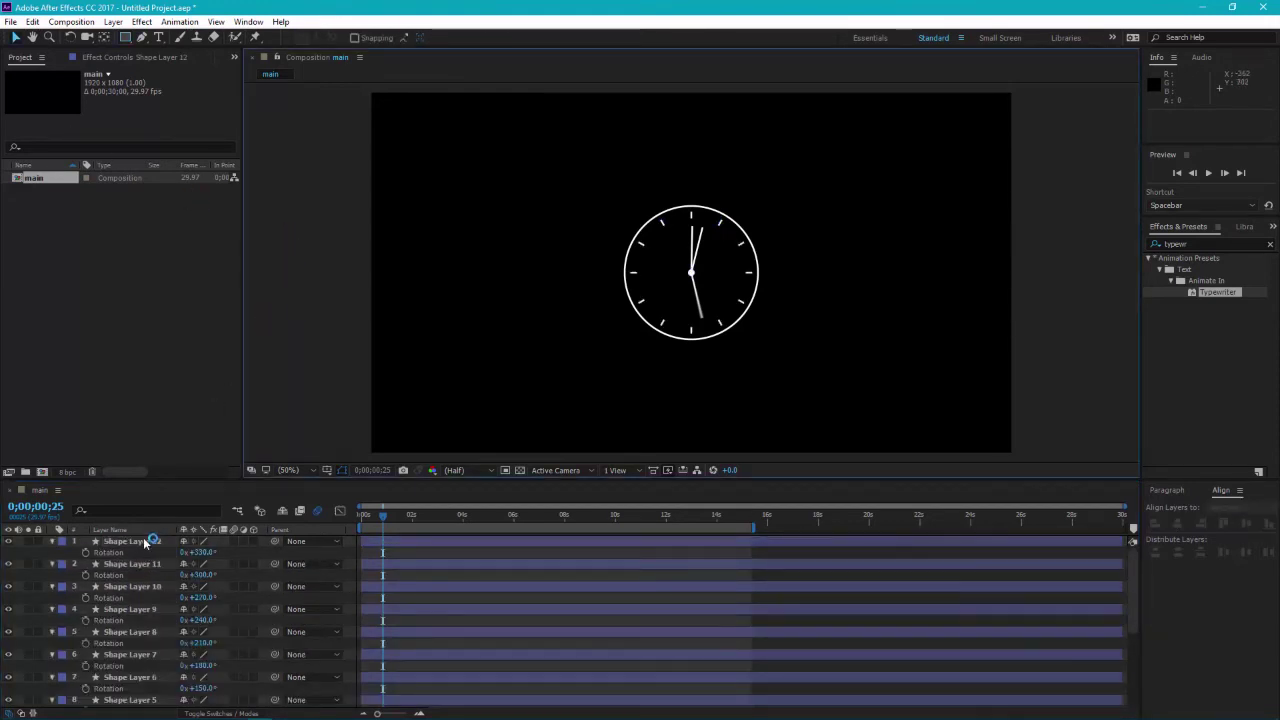
click(148, 541)
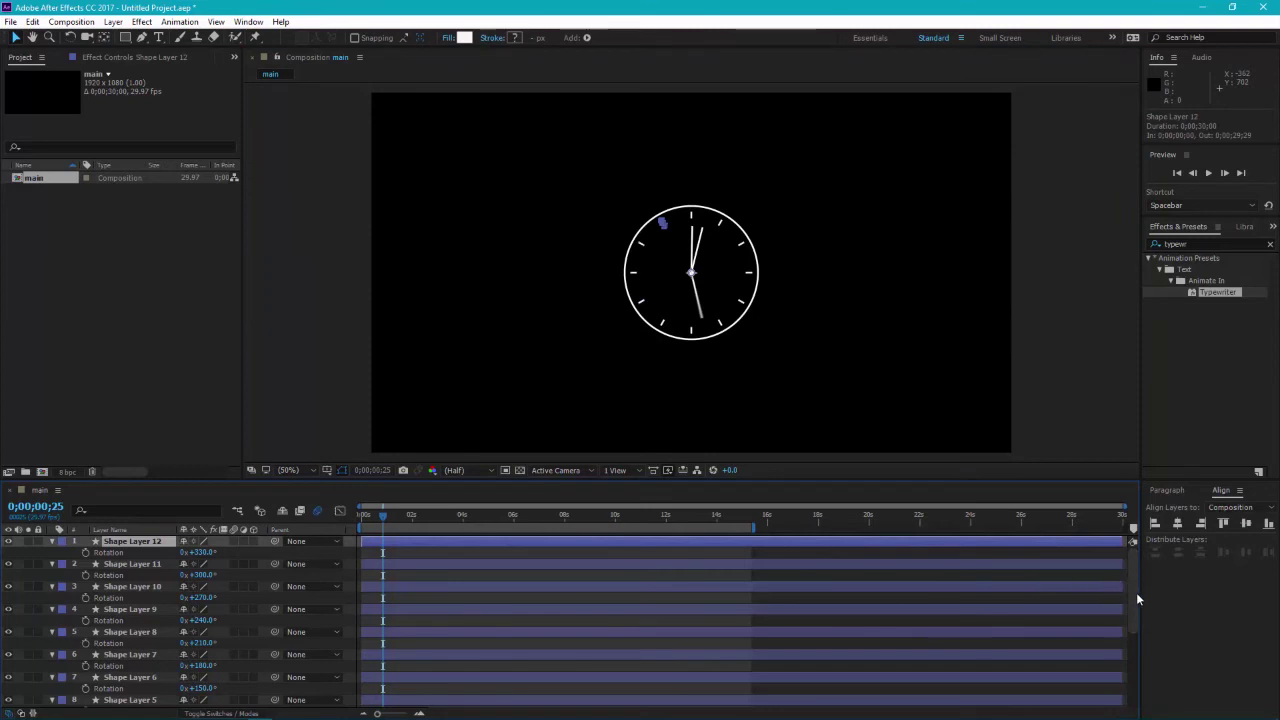
drag(1131, 614, 1133, 690)
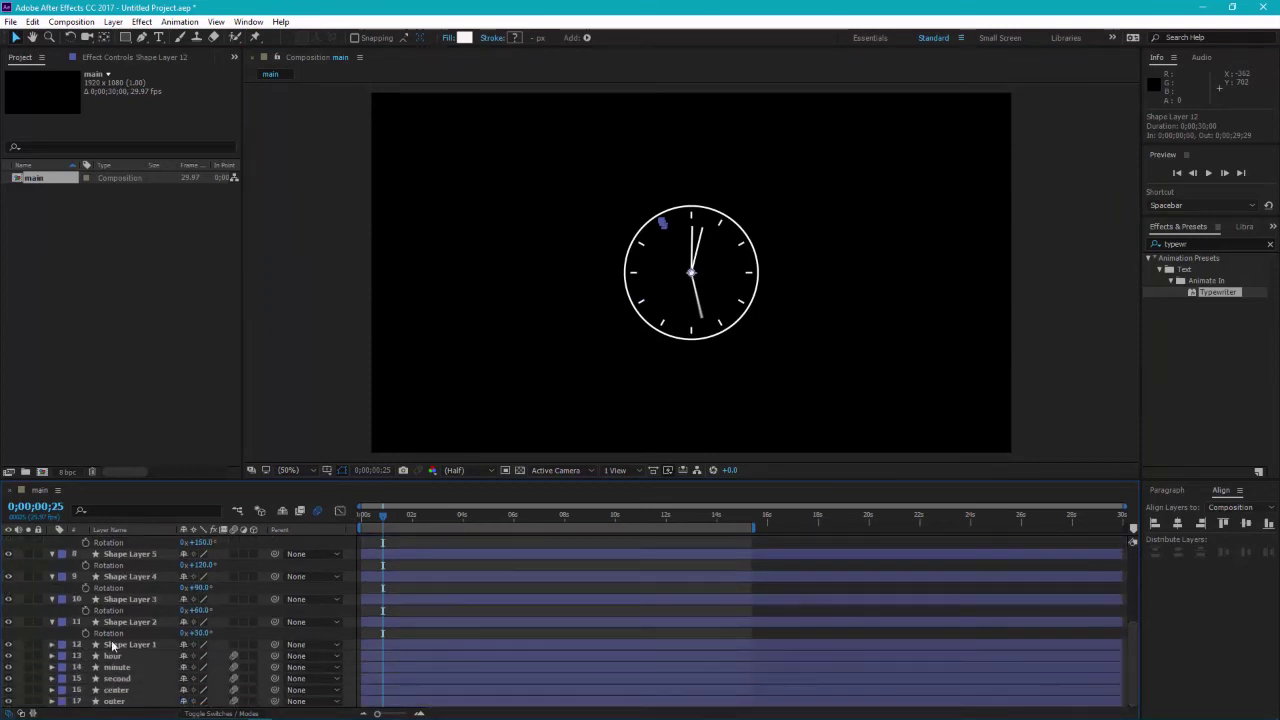
Pre-compose the twelve tick layers into a comp named 'detalles'
shift+click(148, 641)
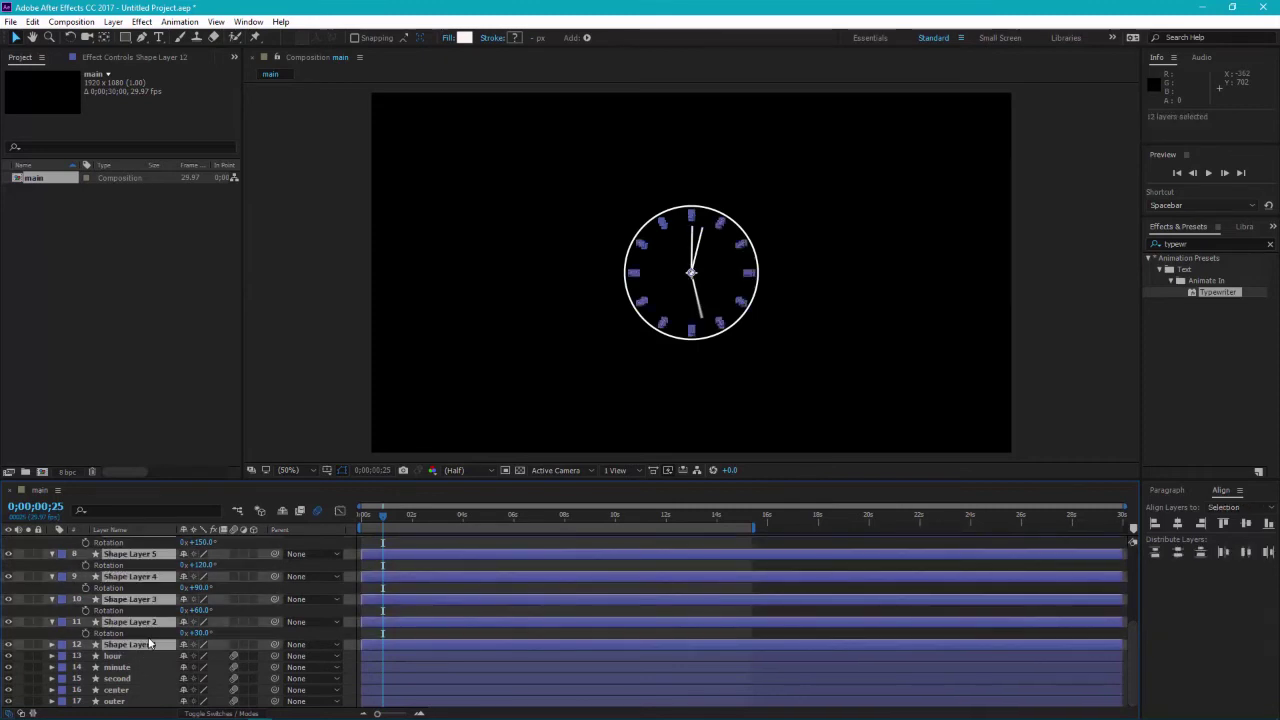
key(ctrl+shift+c)
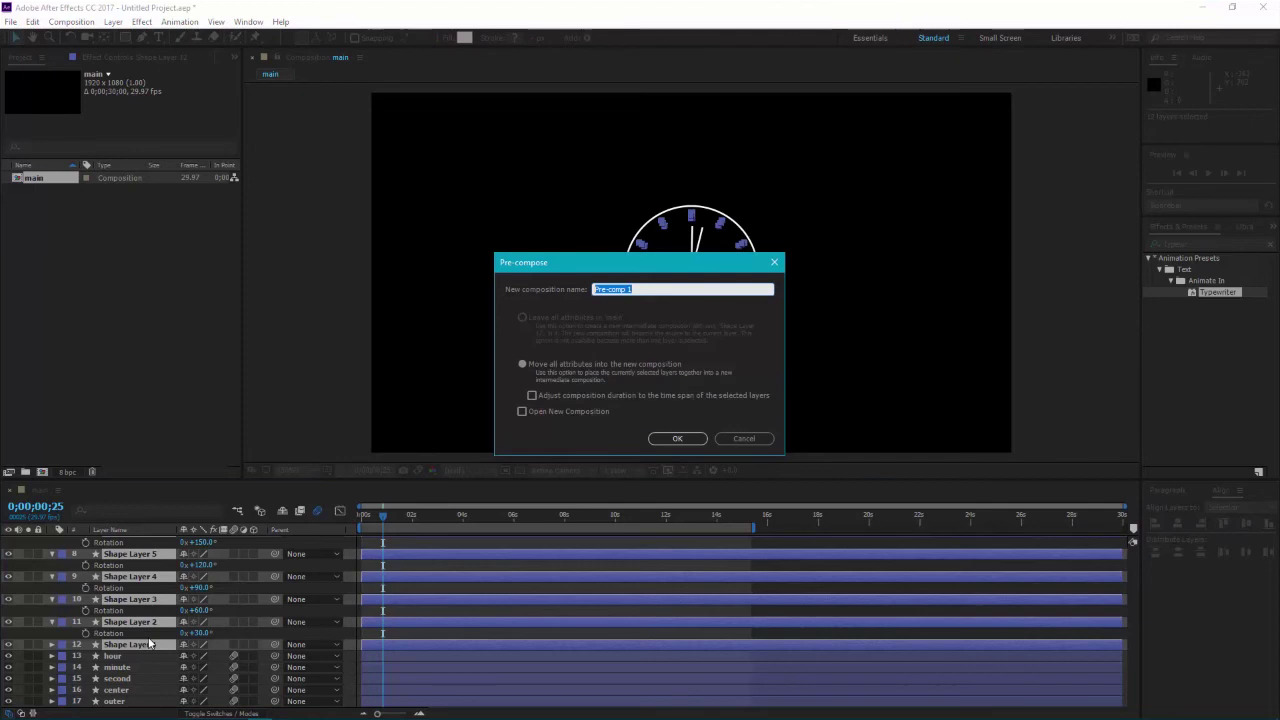
text(detalles)
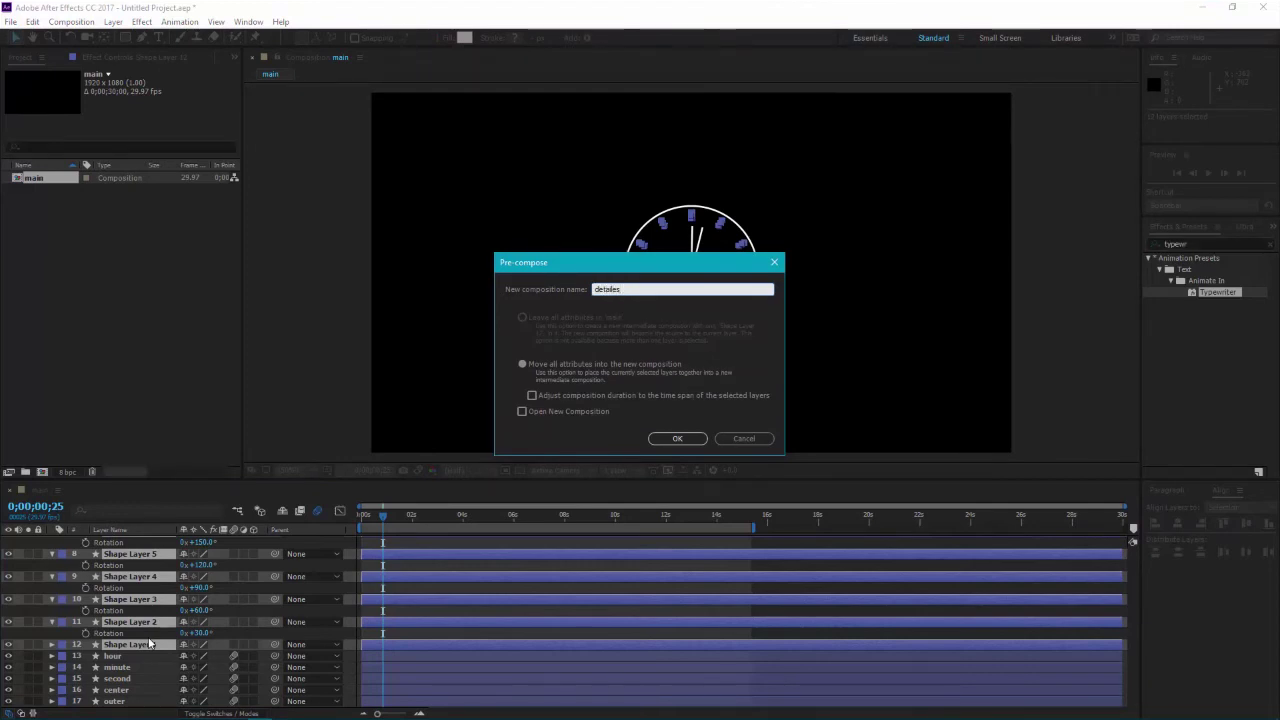
key(Return)
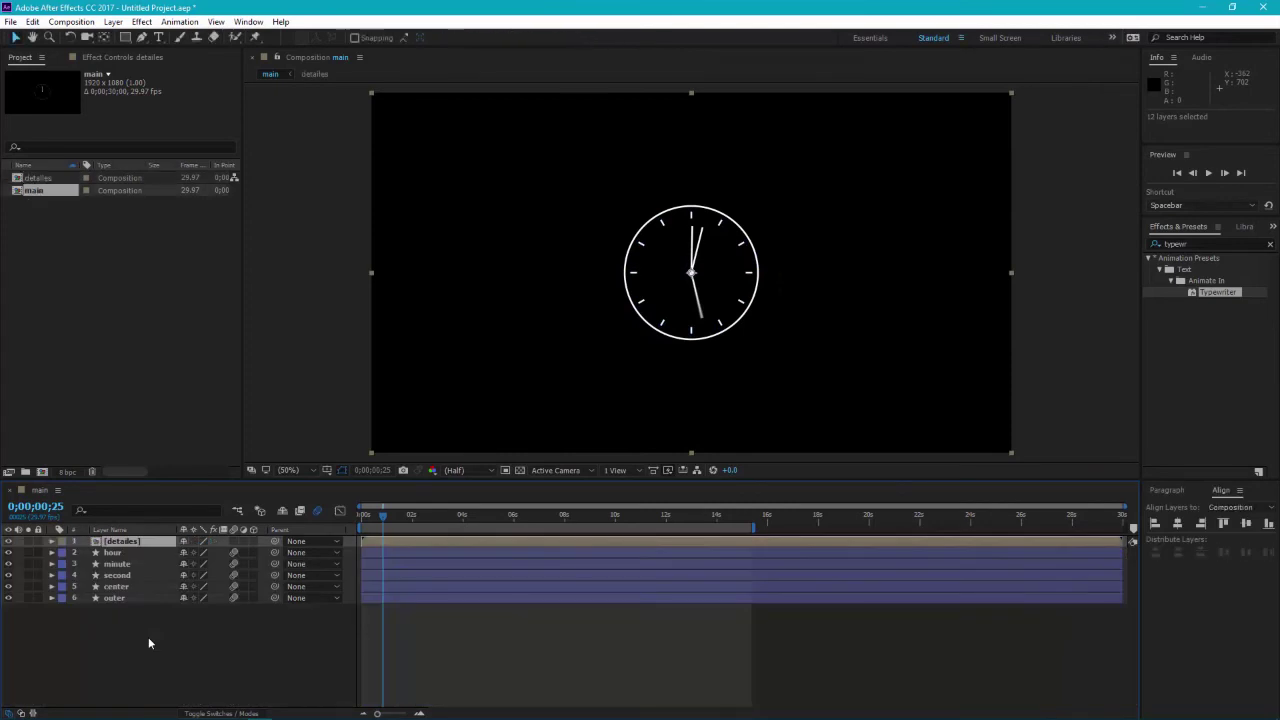
Pre-compose all six clock layers into a comp named 'Clock Animation'
click(148, 637)
drag(165, 635, 100, 527)
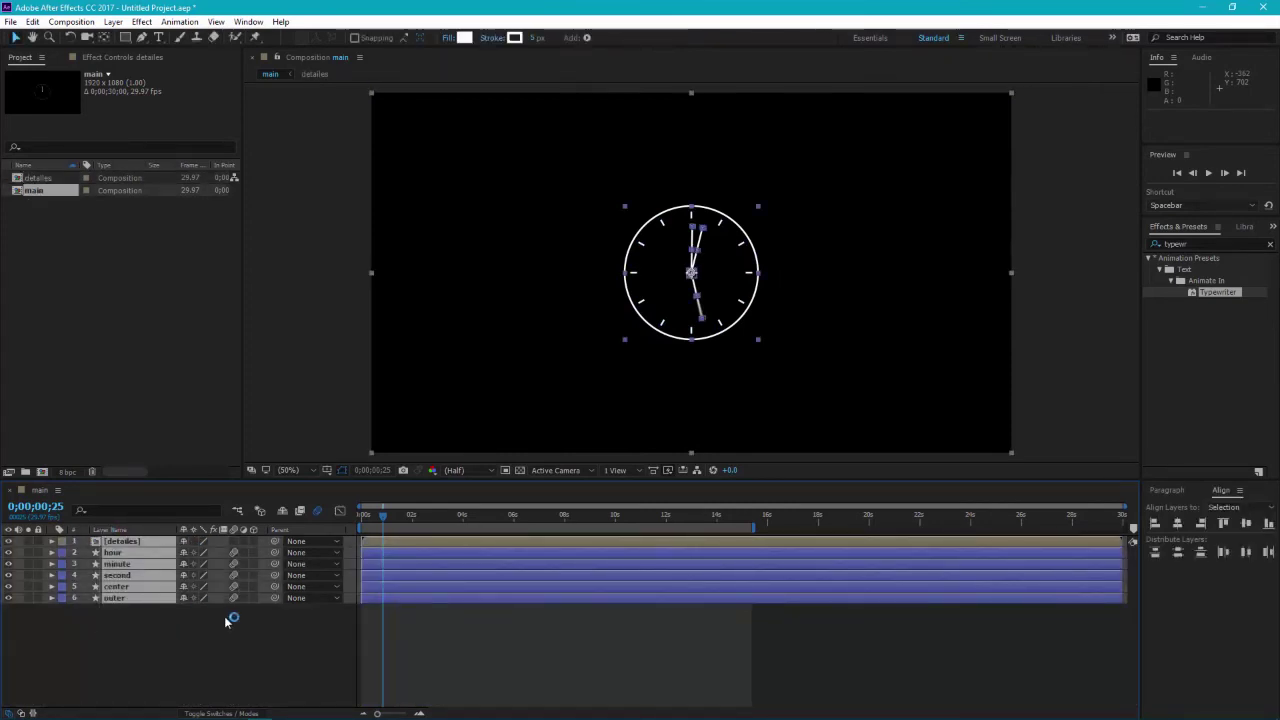
key(ctrl+shift+c)
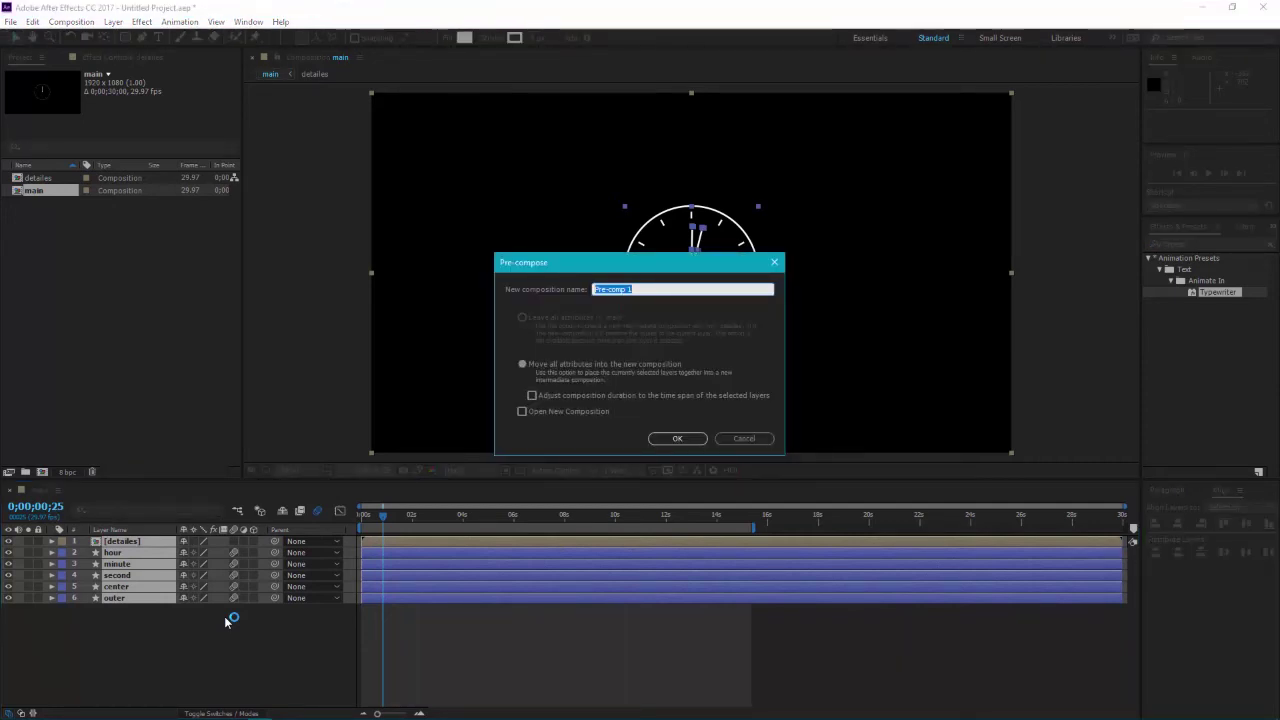
text(Clo)
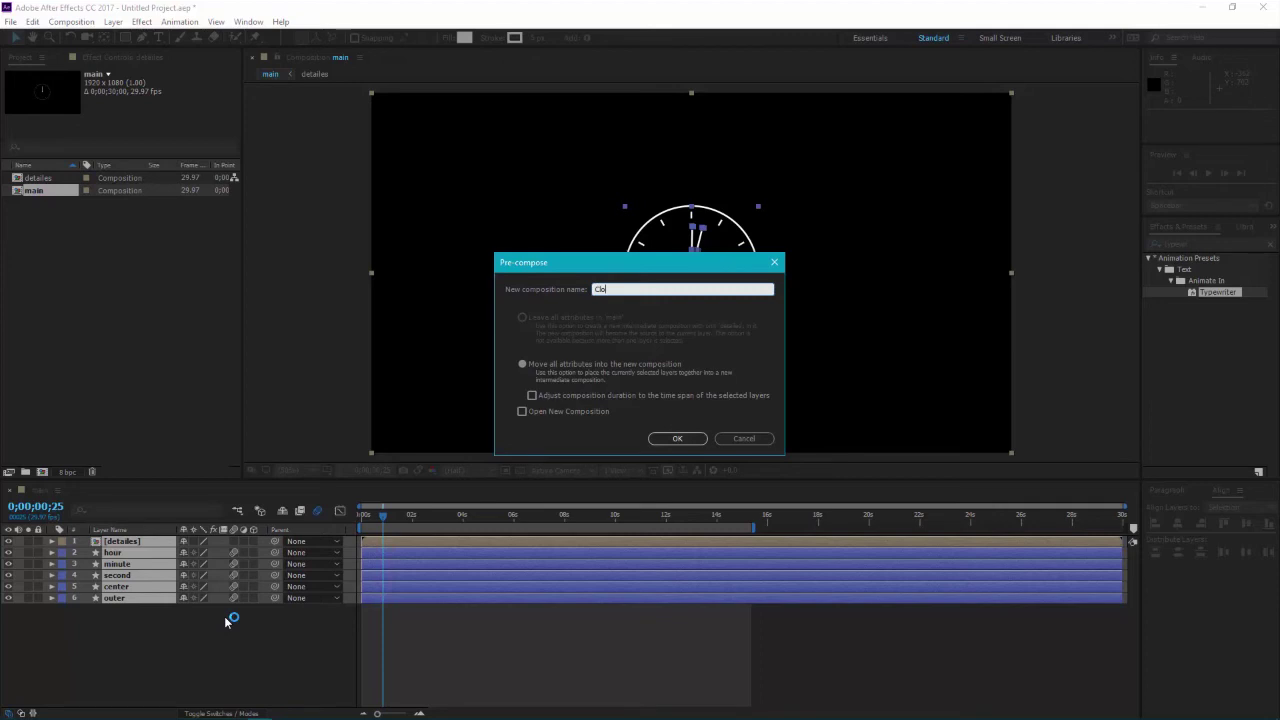
text(ck Animation)
key(Return)
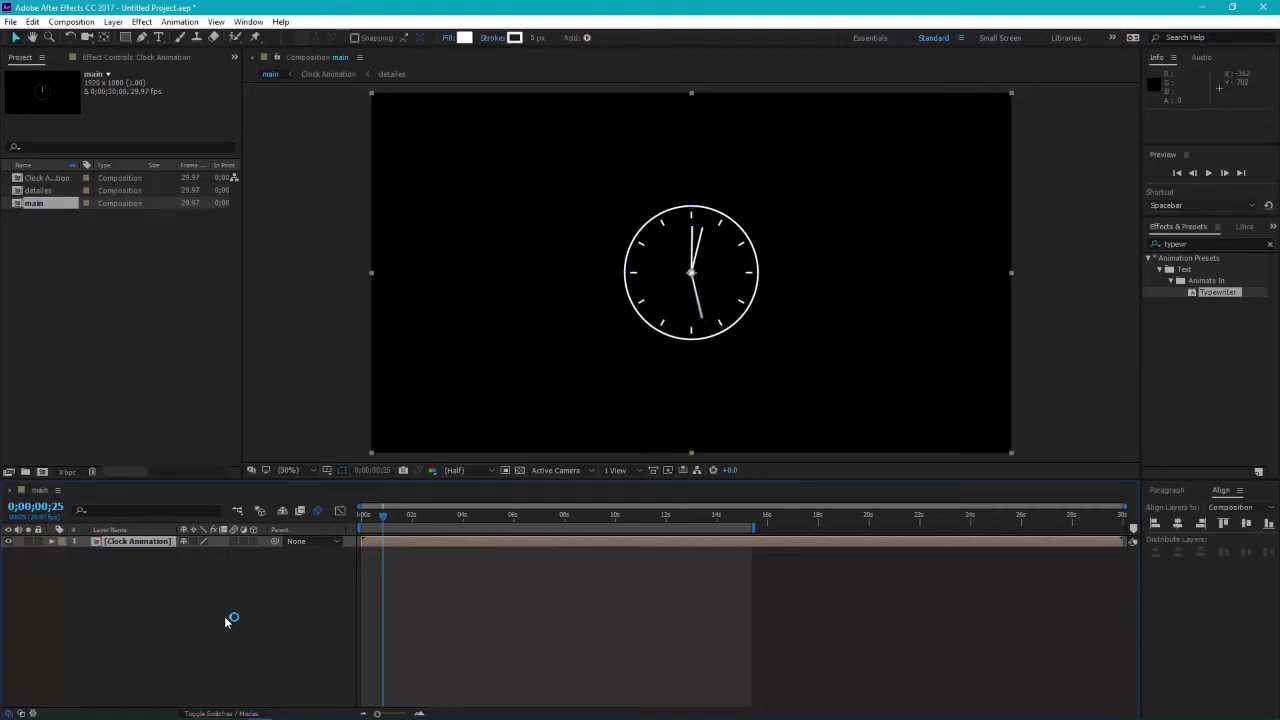
Open the Clock Animation pre-comp and set its width and height to 415 px
click(226, 617)
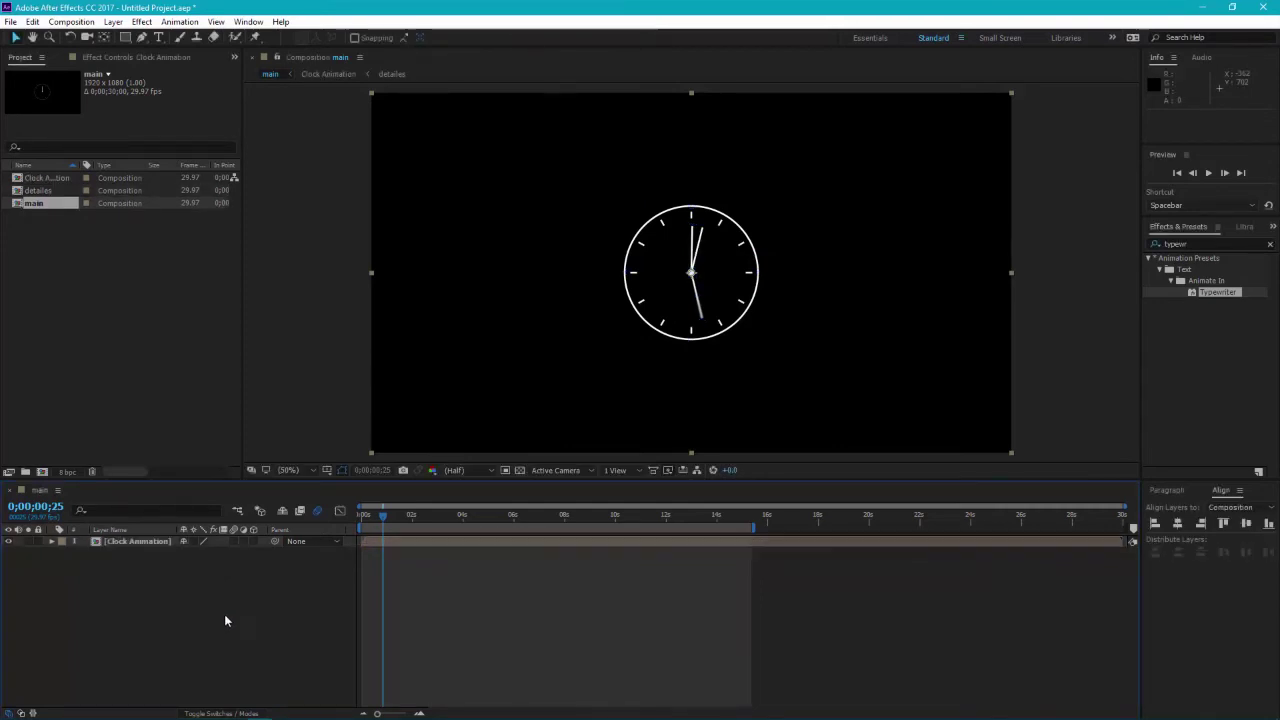
double_click(123, 542)
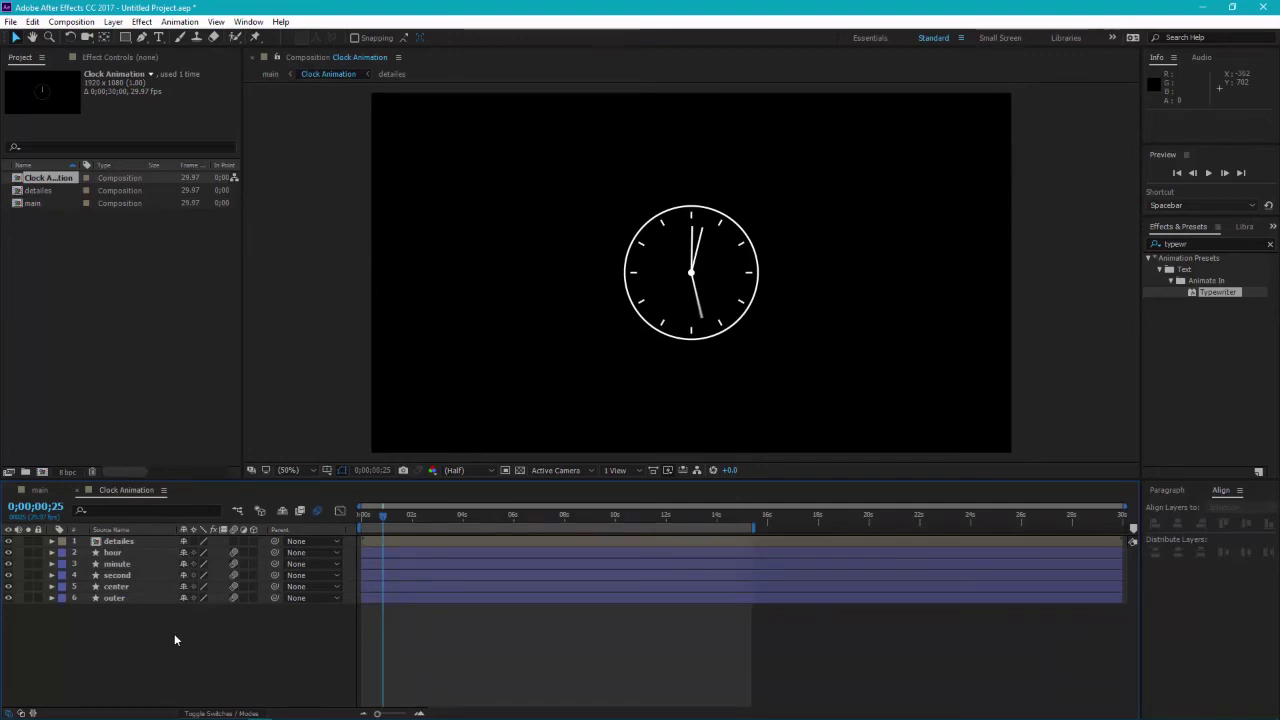
key(ctrl+k)
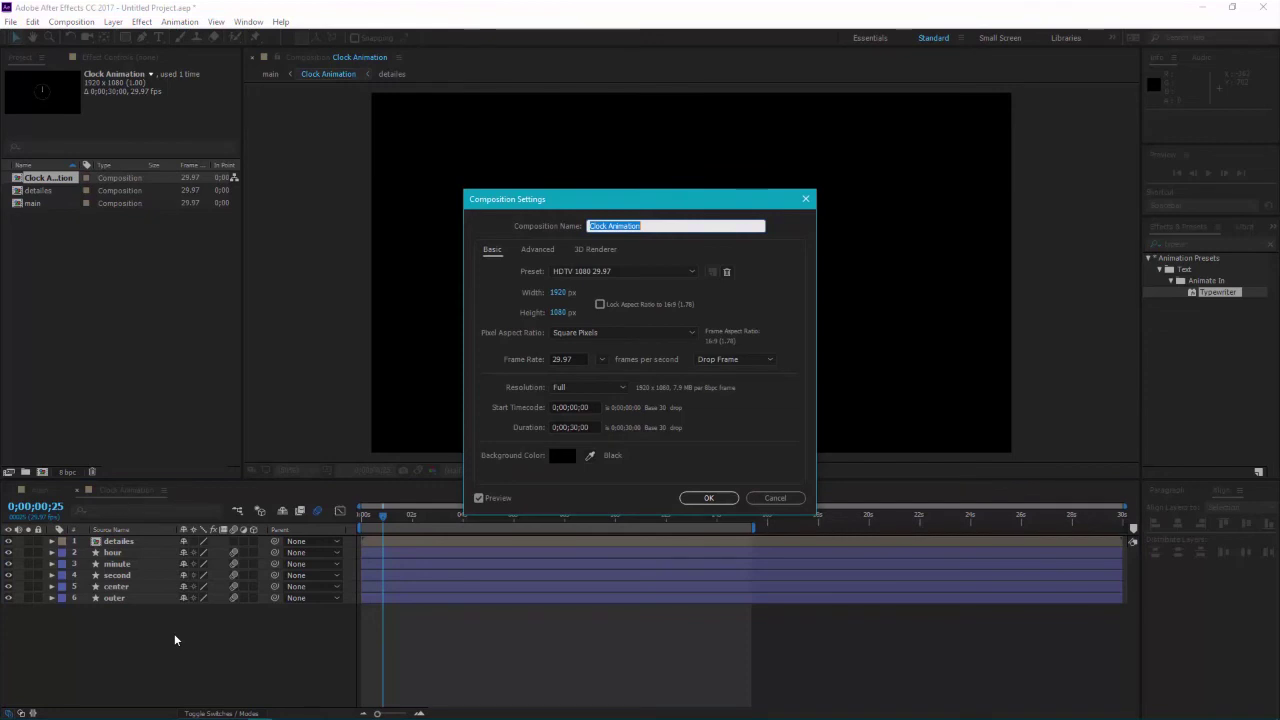
click(558, 293)
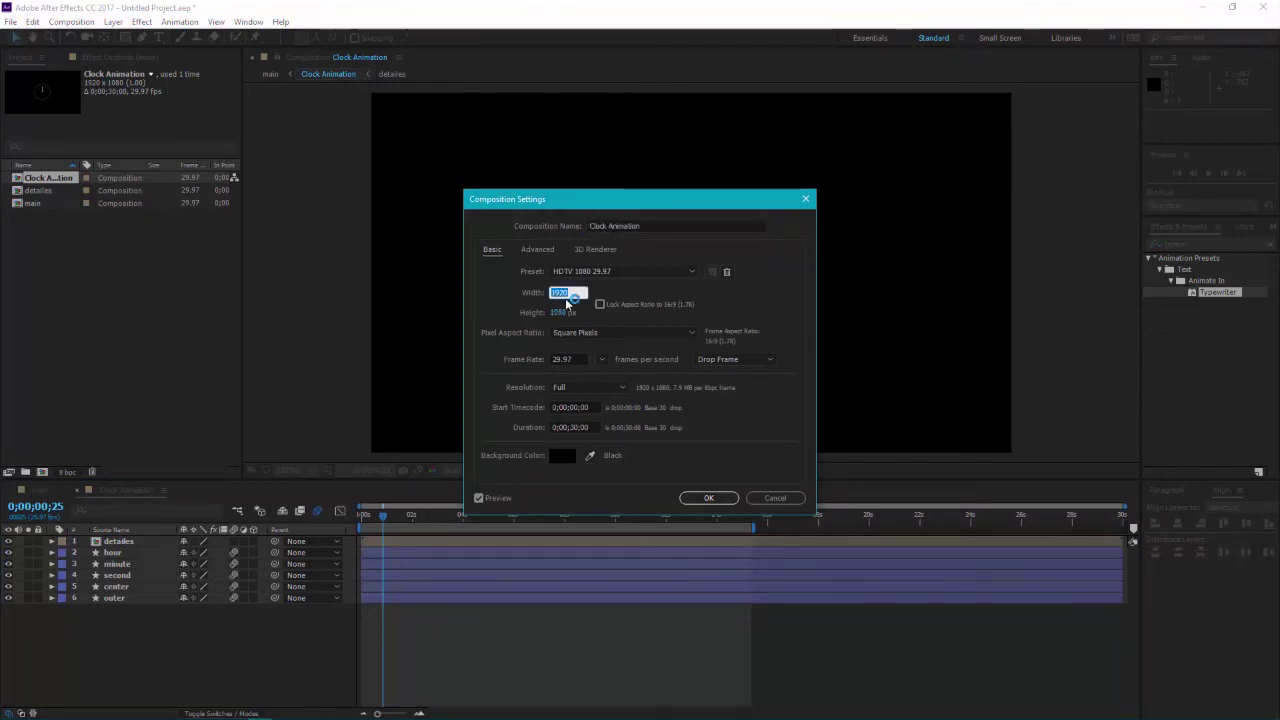
text(415)
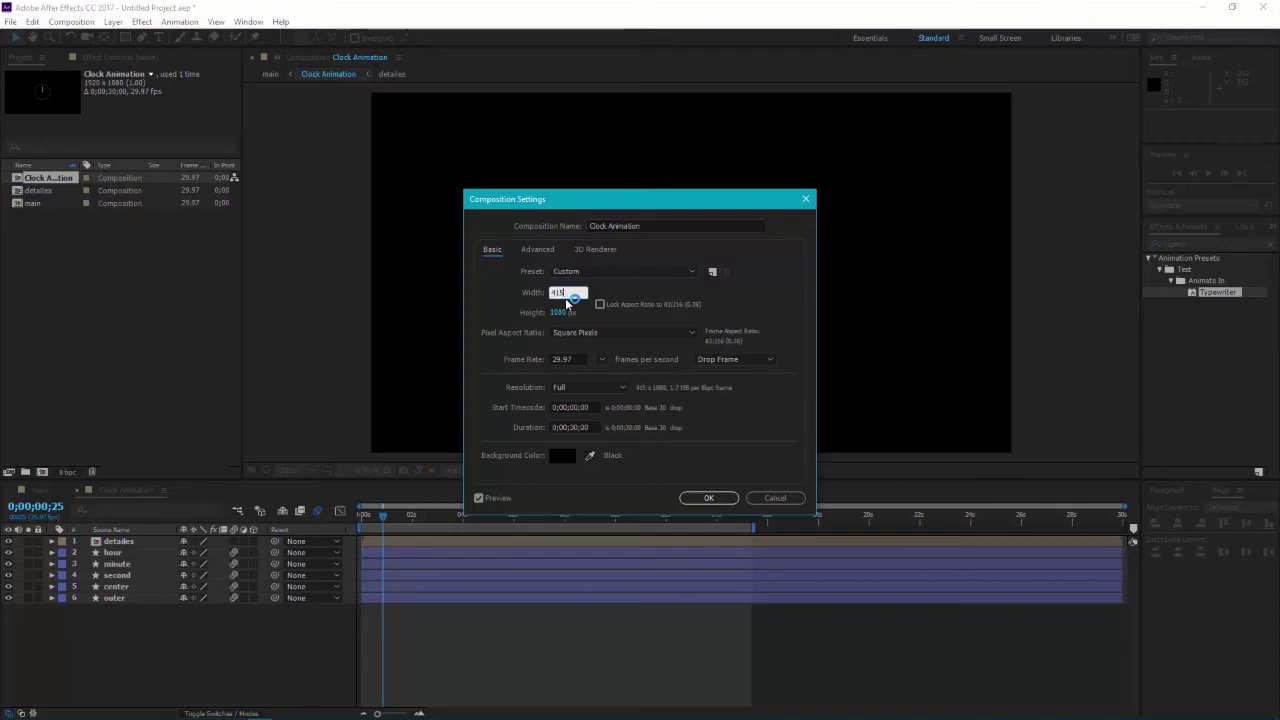
key(Tab)
text(415)
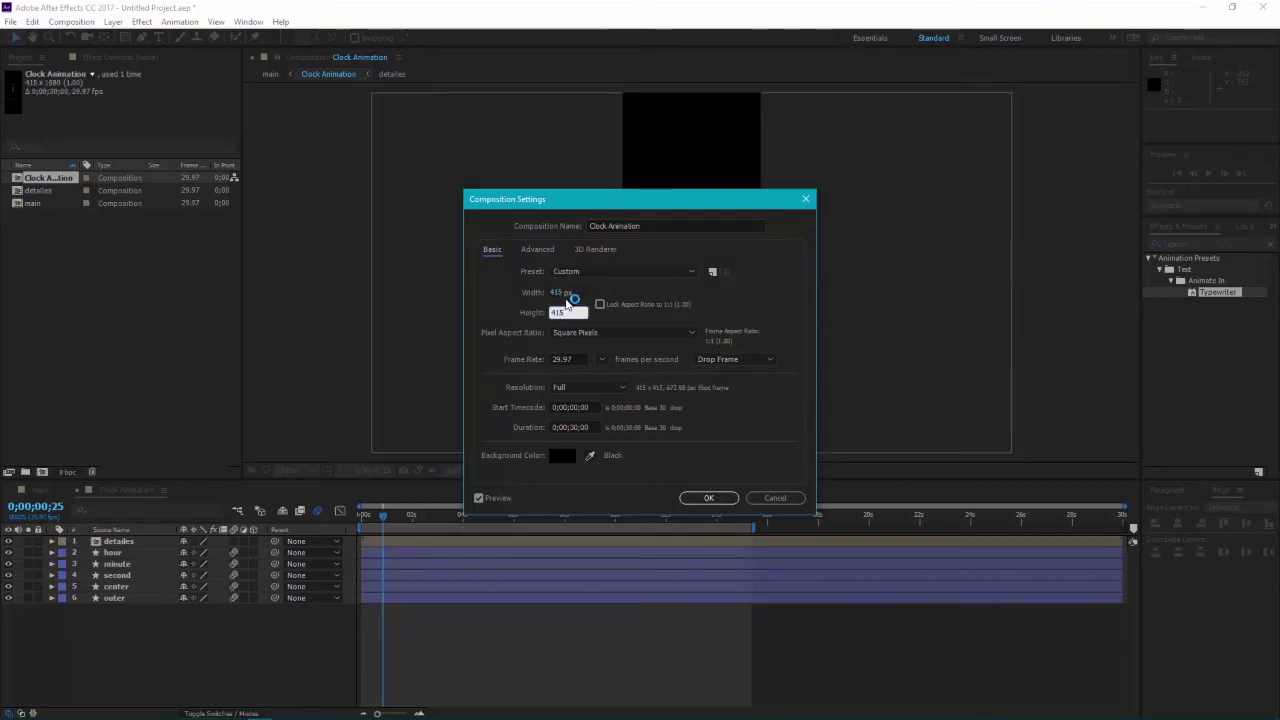
key(Return)
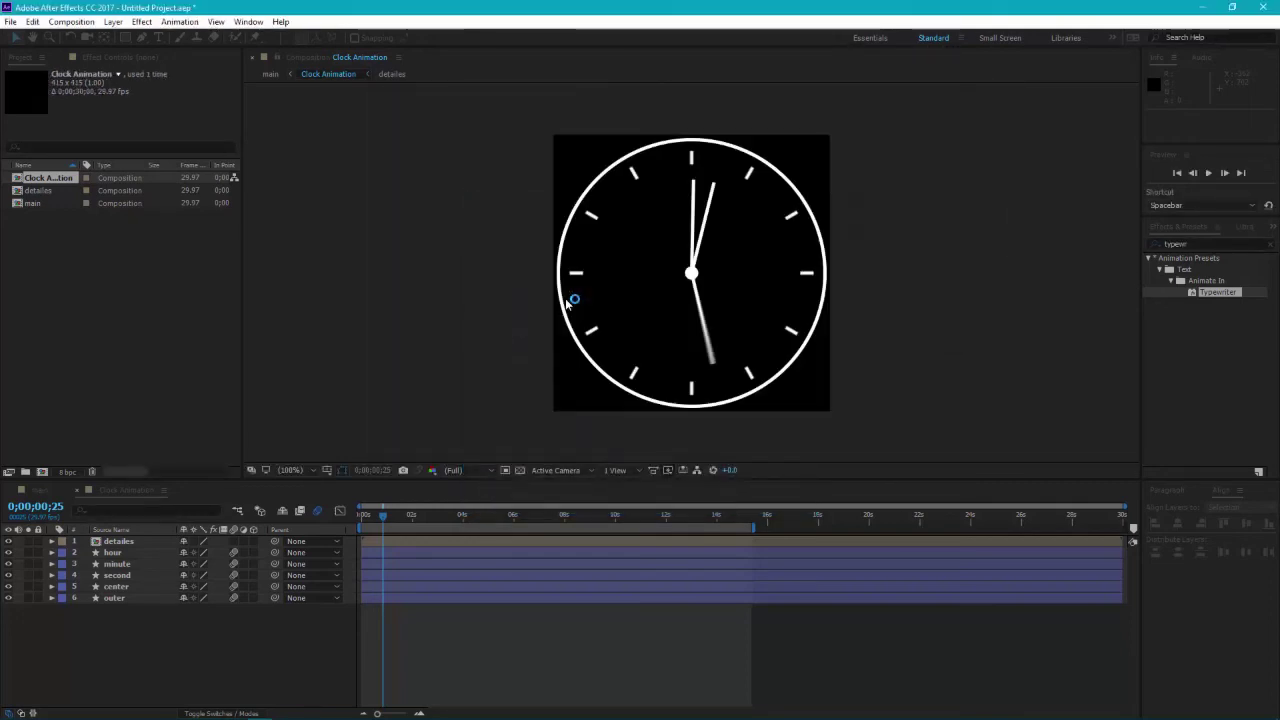
In main, keyframe the Clock Animation layer's Scale at 0% on the first frame
click(40, 491)
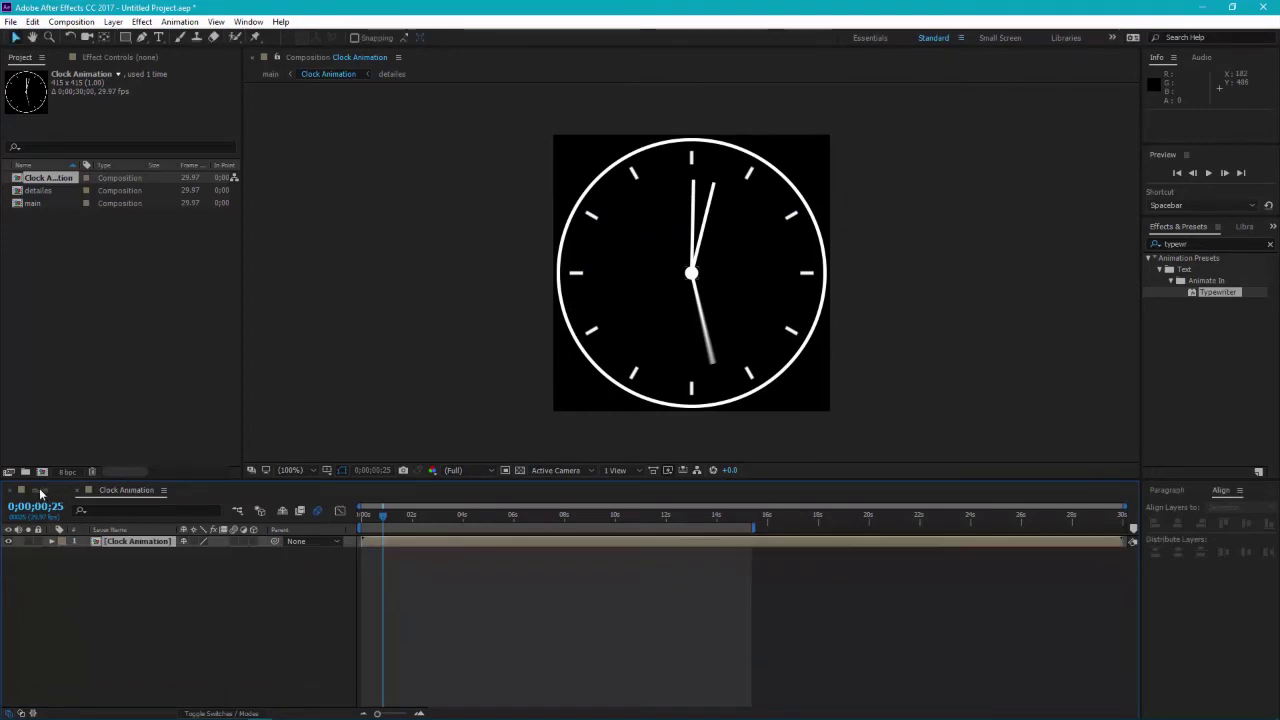
click(157, 541)
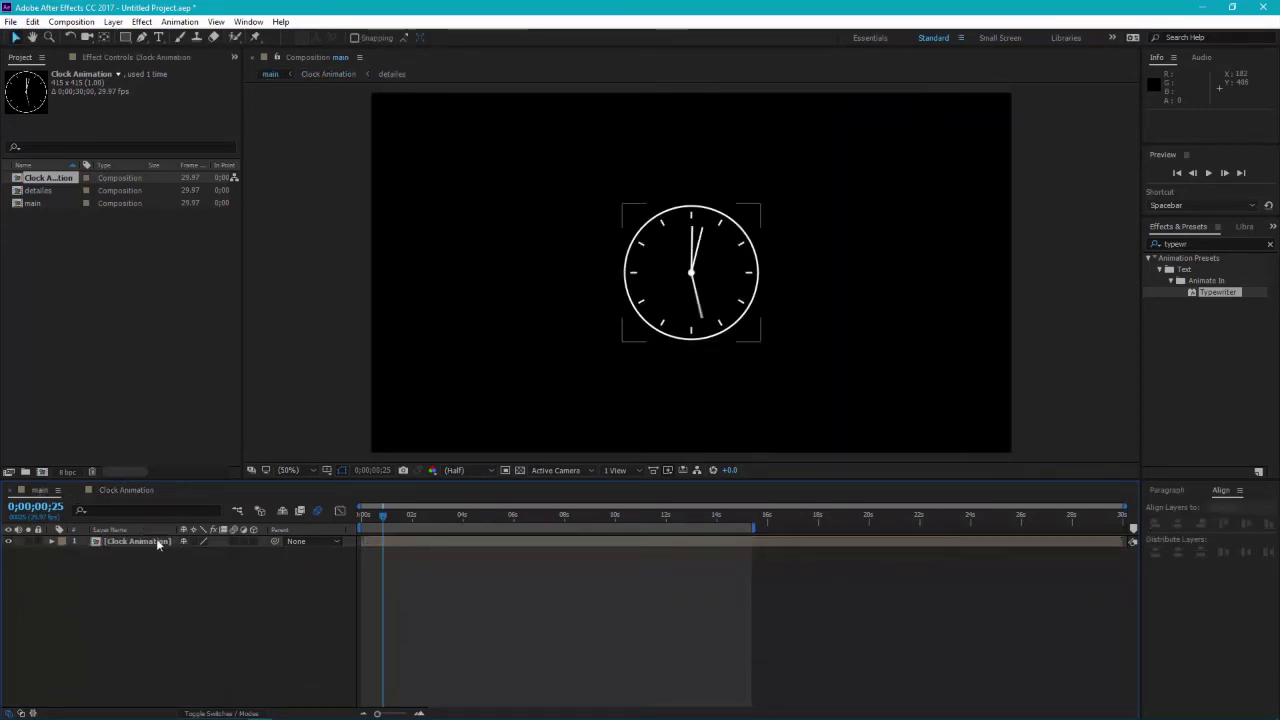
click(212, 598)
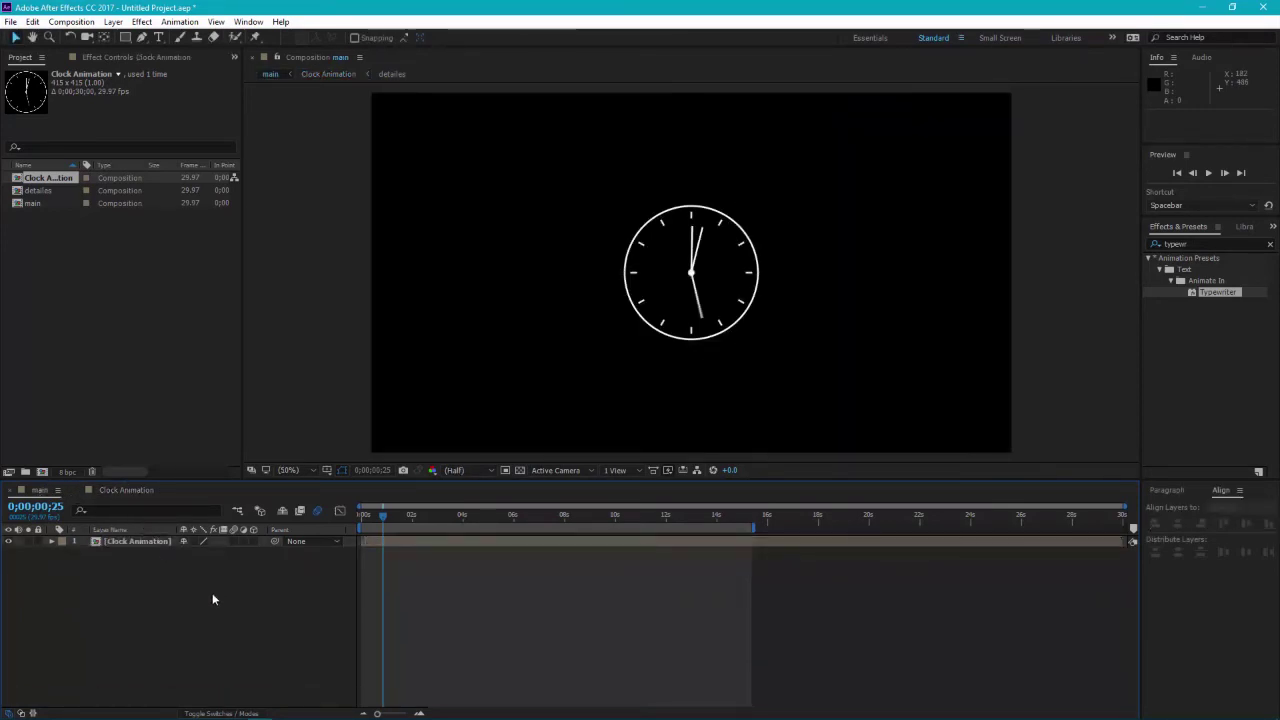
click(138, 540)
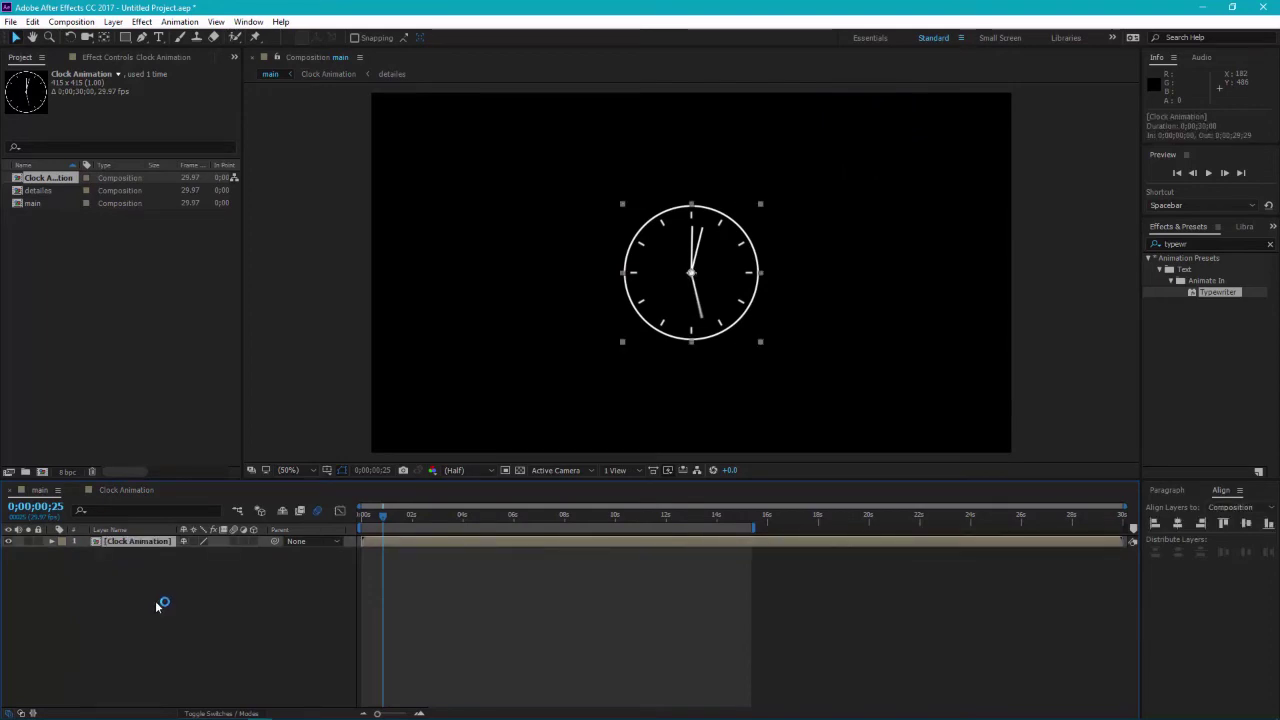
key(s)
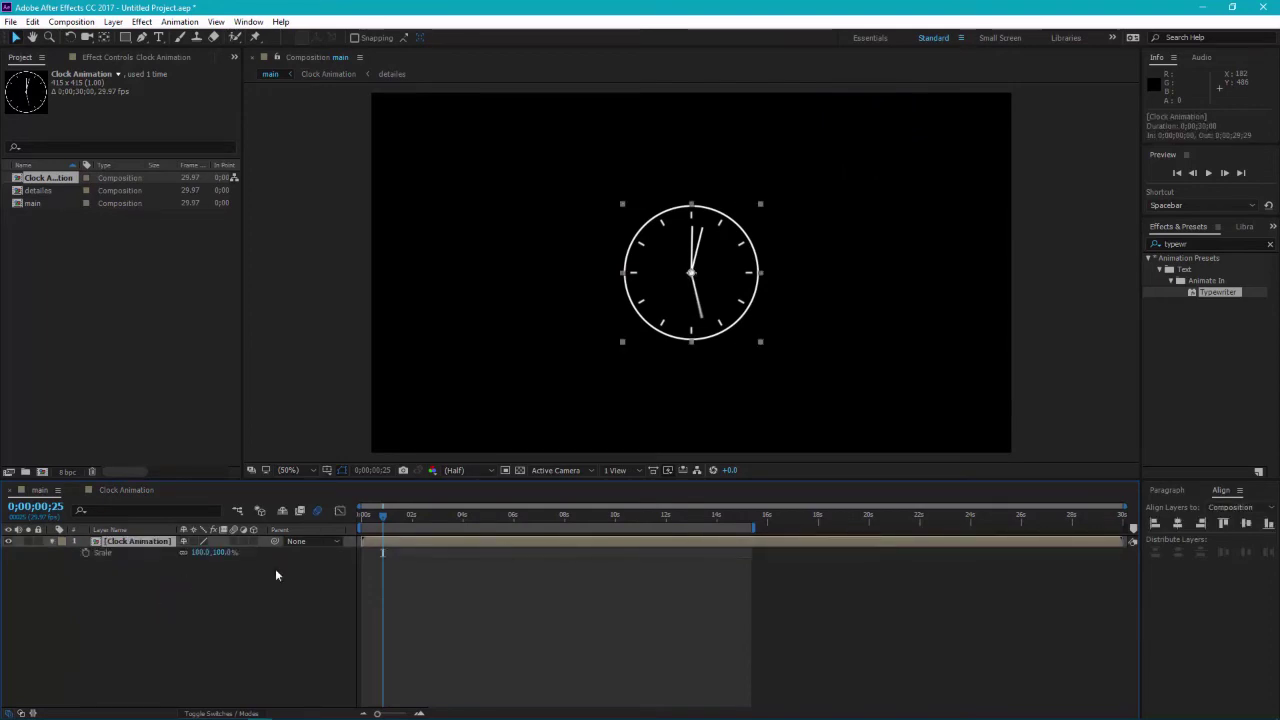
drag(374, 521, 361, 524)
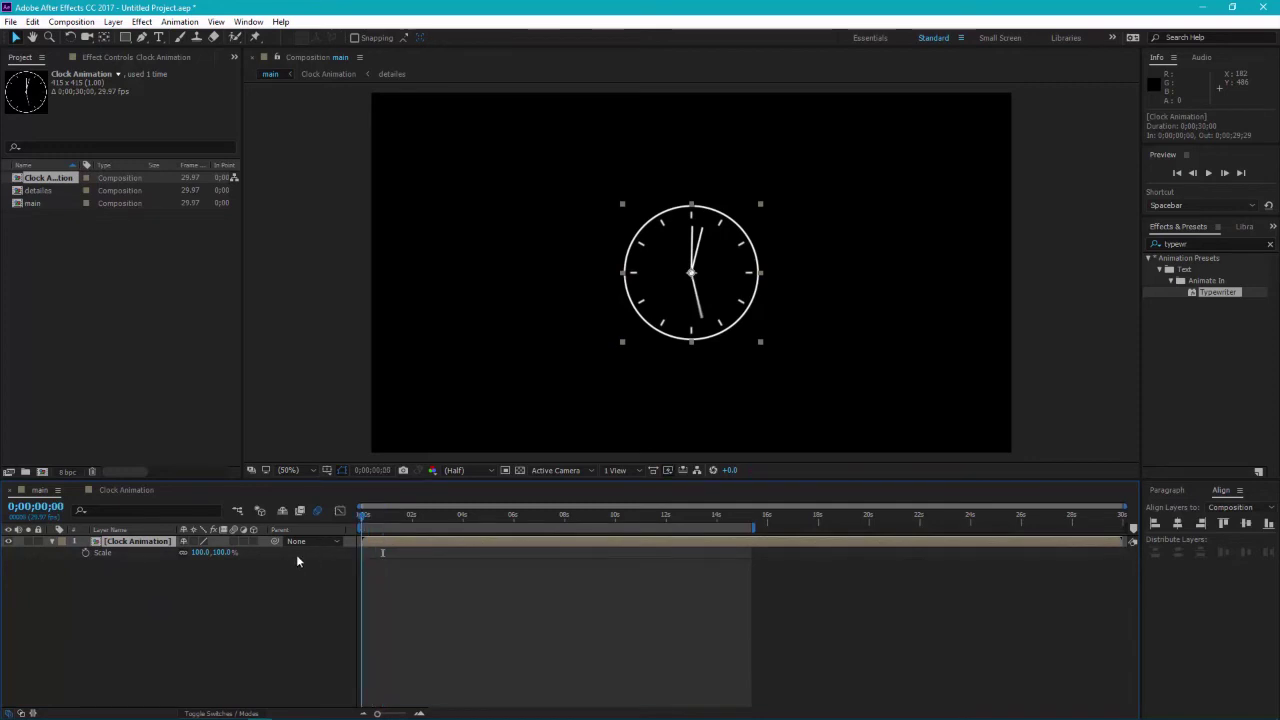
click(80, 554)
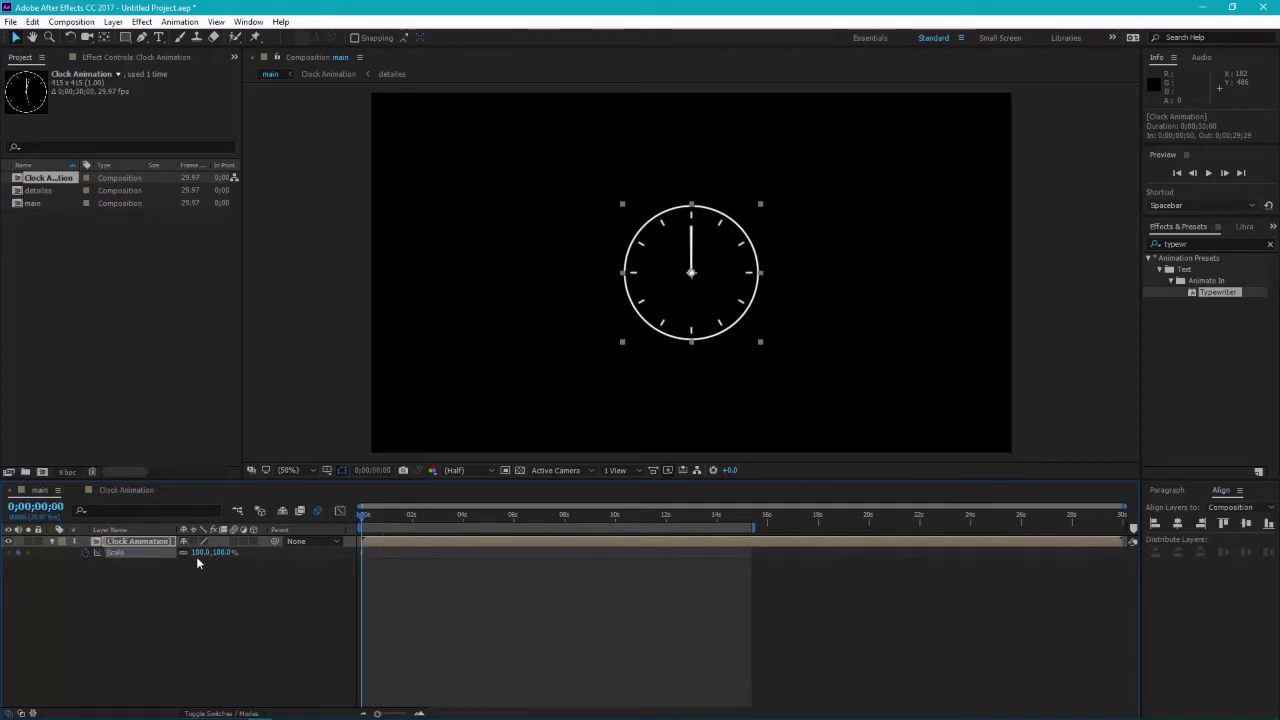
text(00.0)
key(Return)
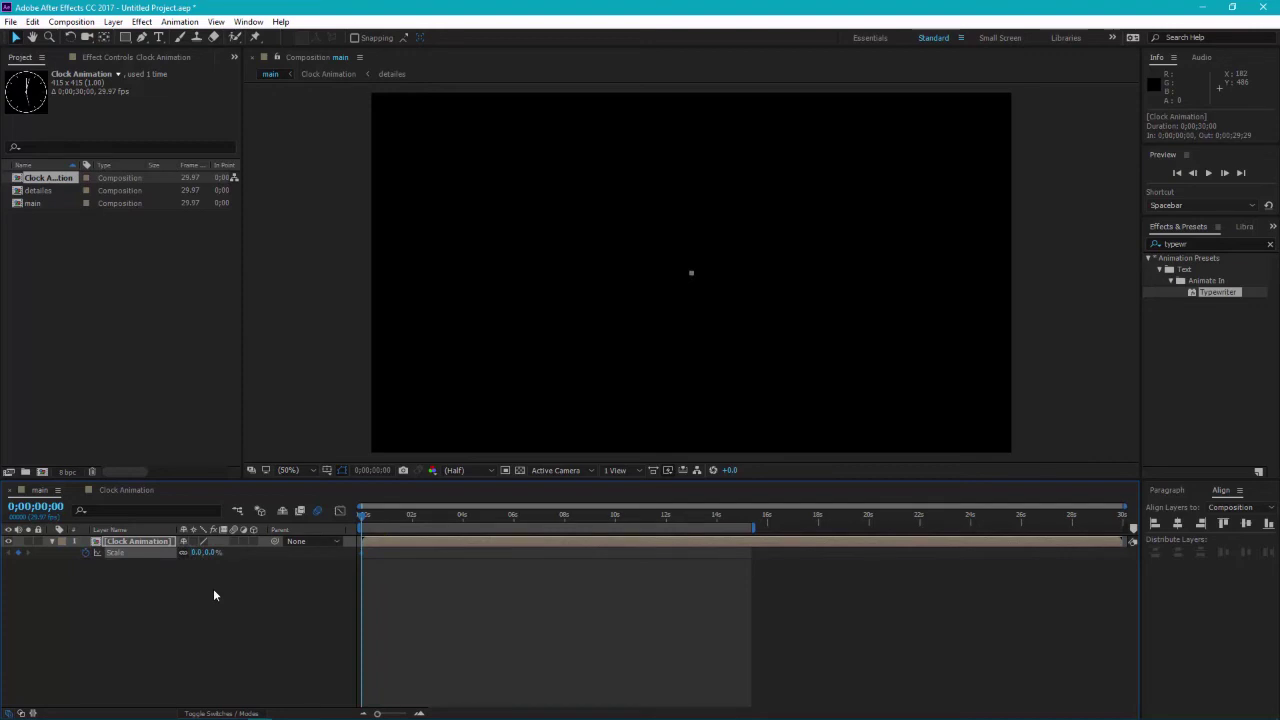
Set a 100% Scale keyframe at frame 20
key(shift+Page_Down)
key(shift+Page_Down)
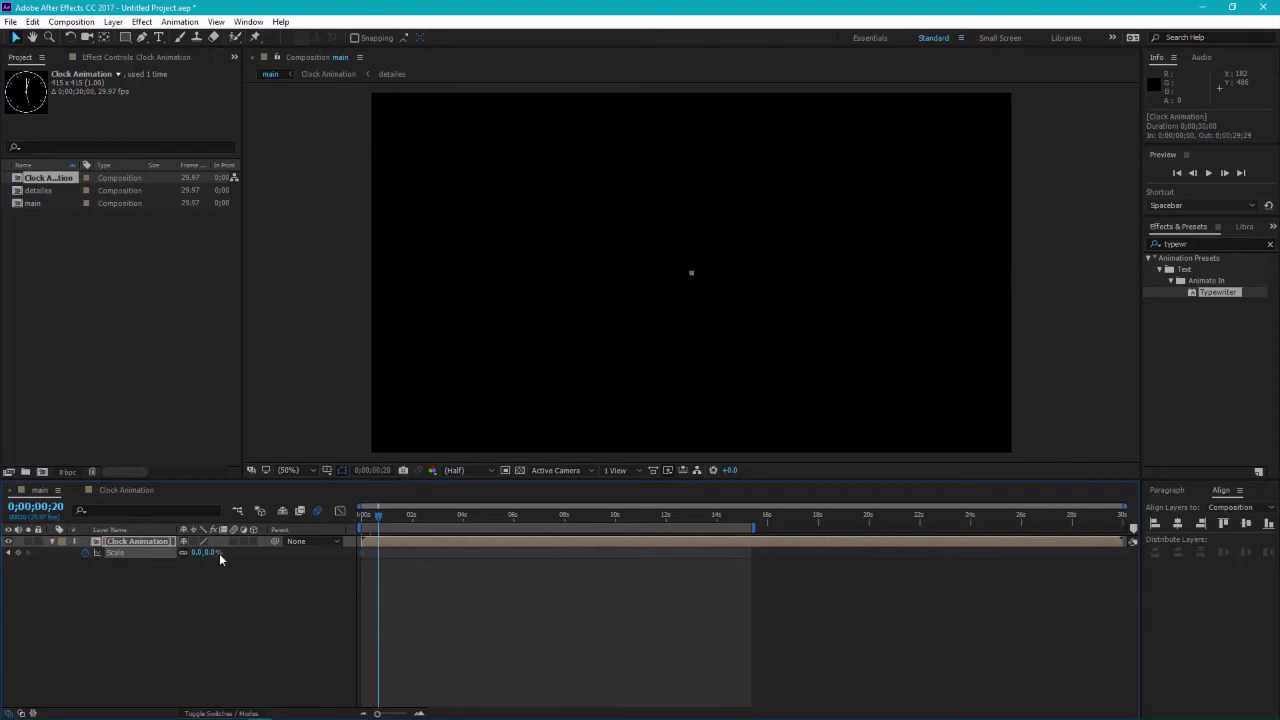
click(213, 552)
text(100)
key(Return)
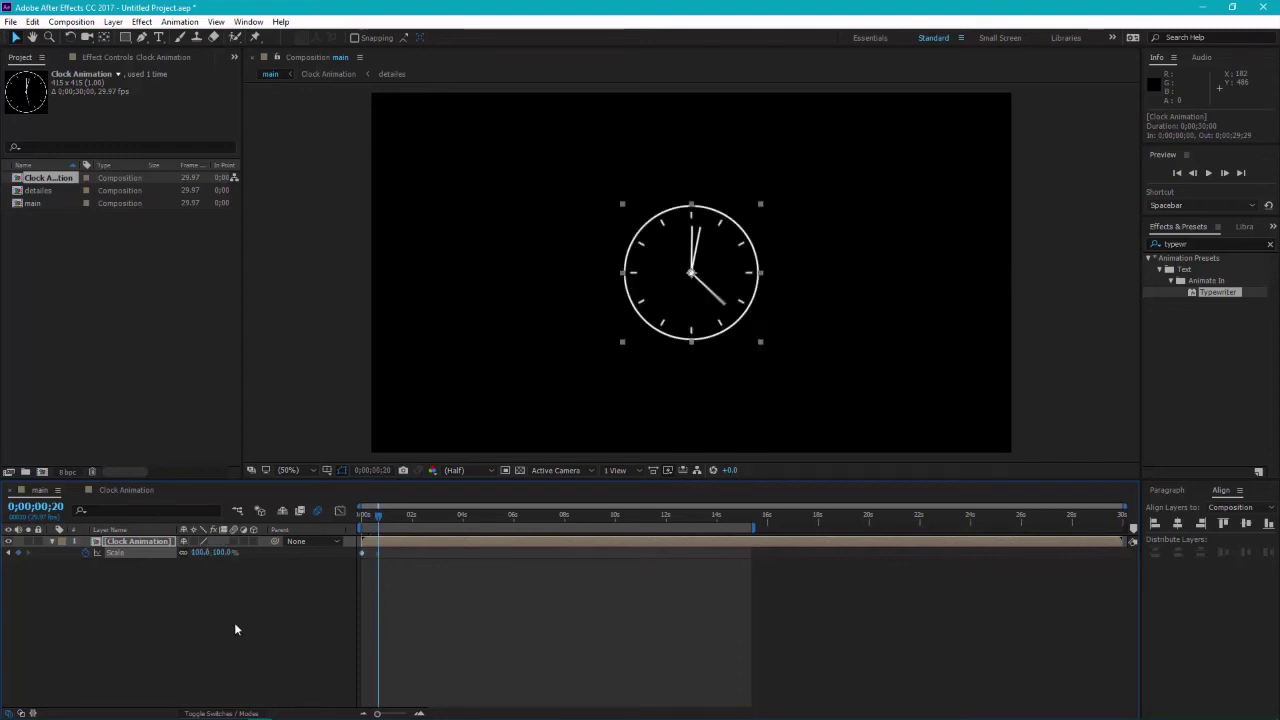
Apply Easy Ease to both Scale keyframes and return to frame 0
click(378, 552)
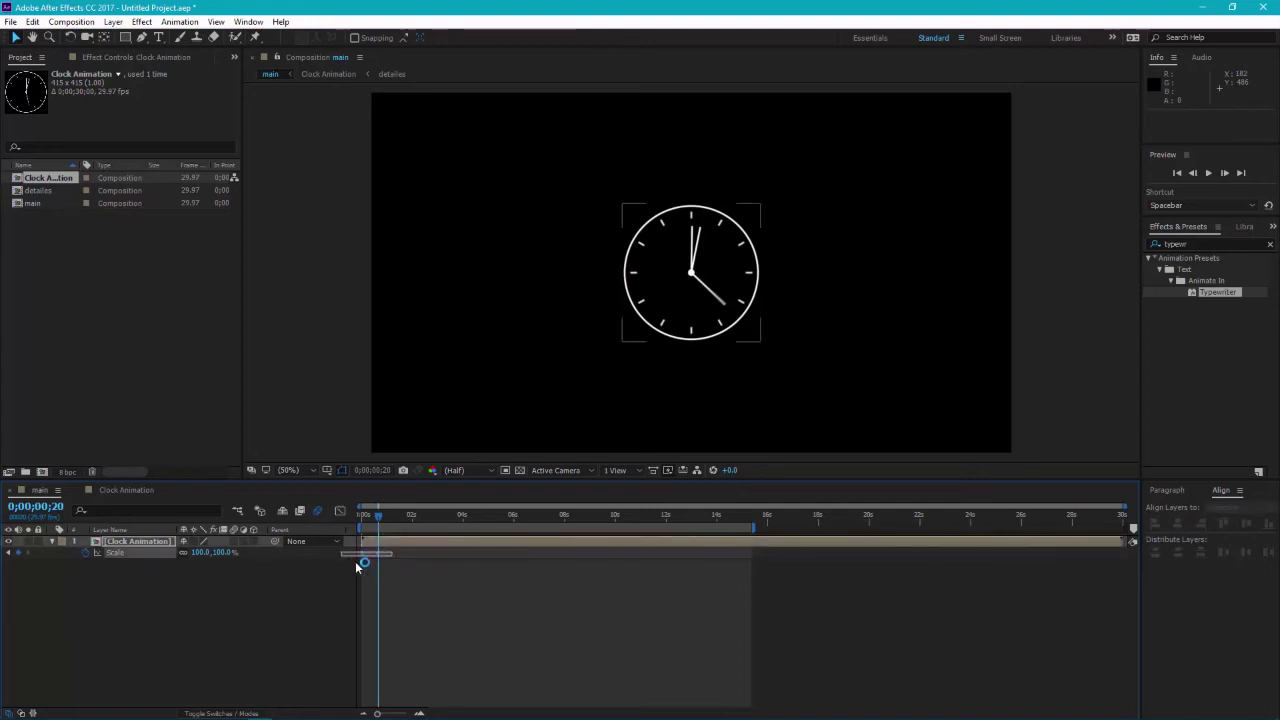
right_click(378, 553)
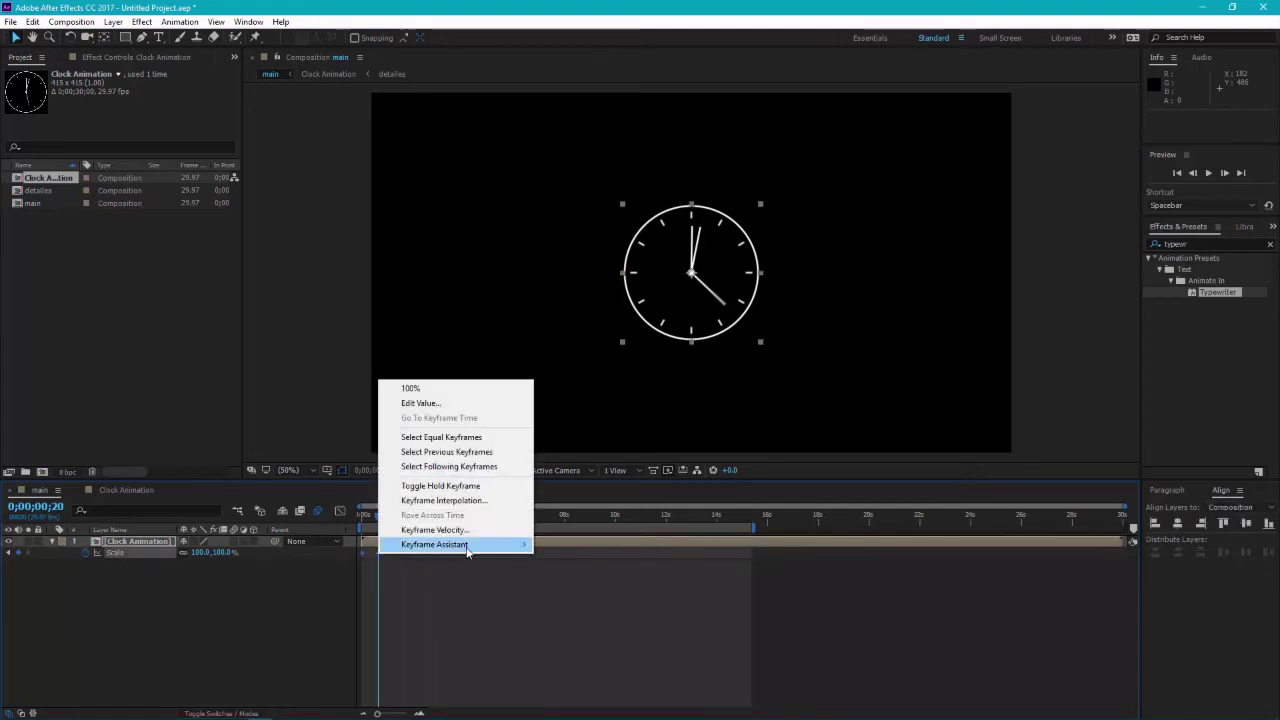
mouse_move(467, 548)
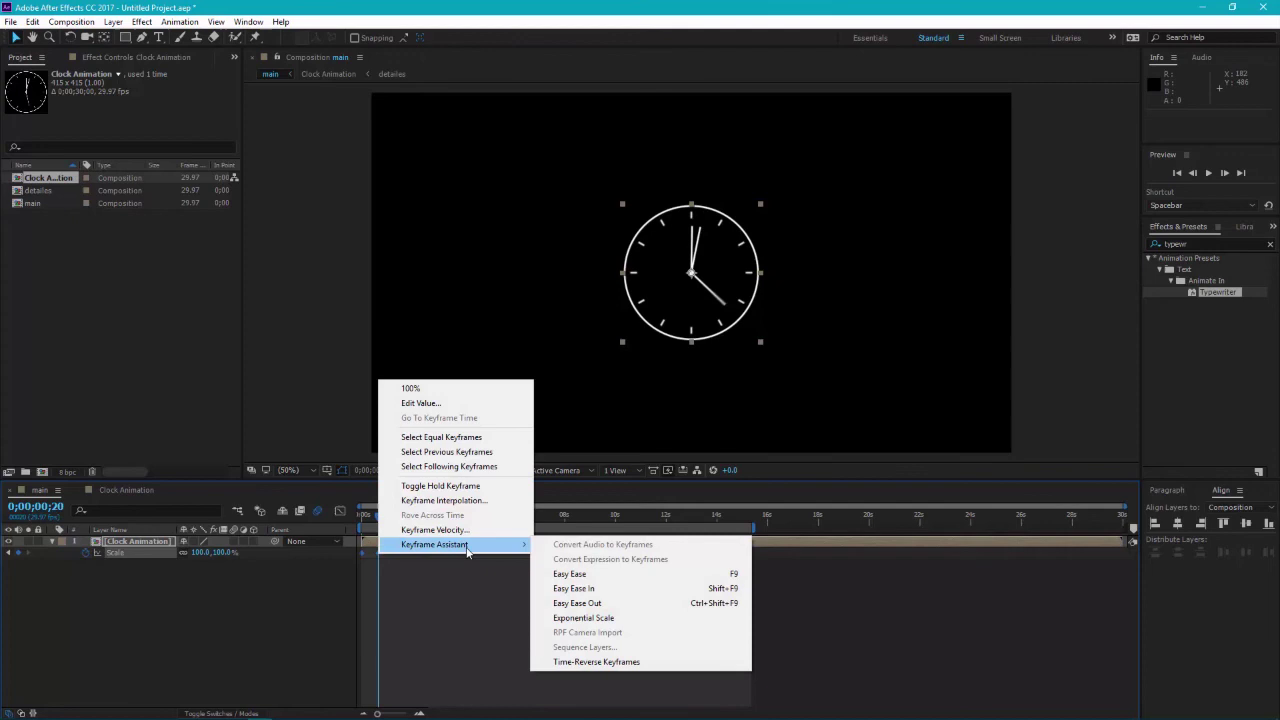
click(597, 578)
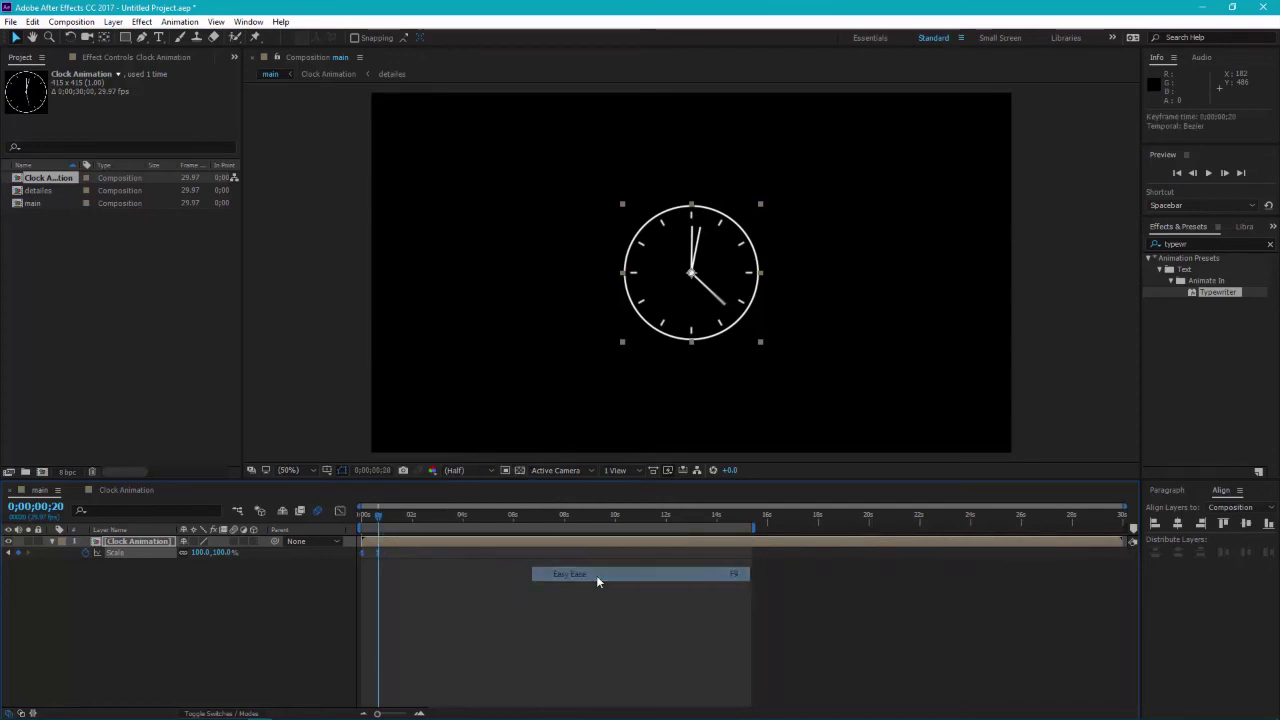
drag(381, 521, 362, 518)
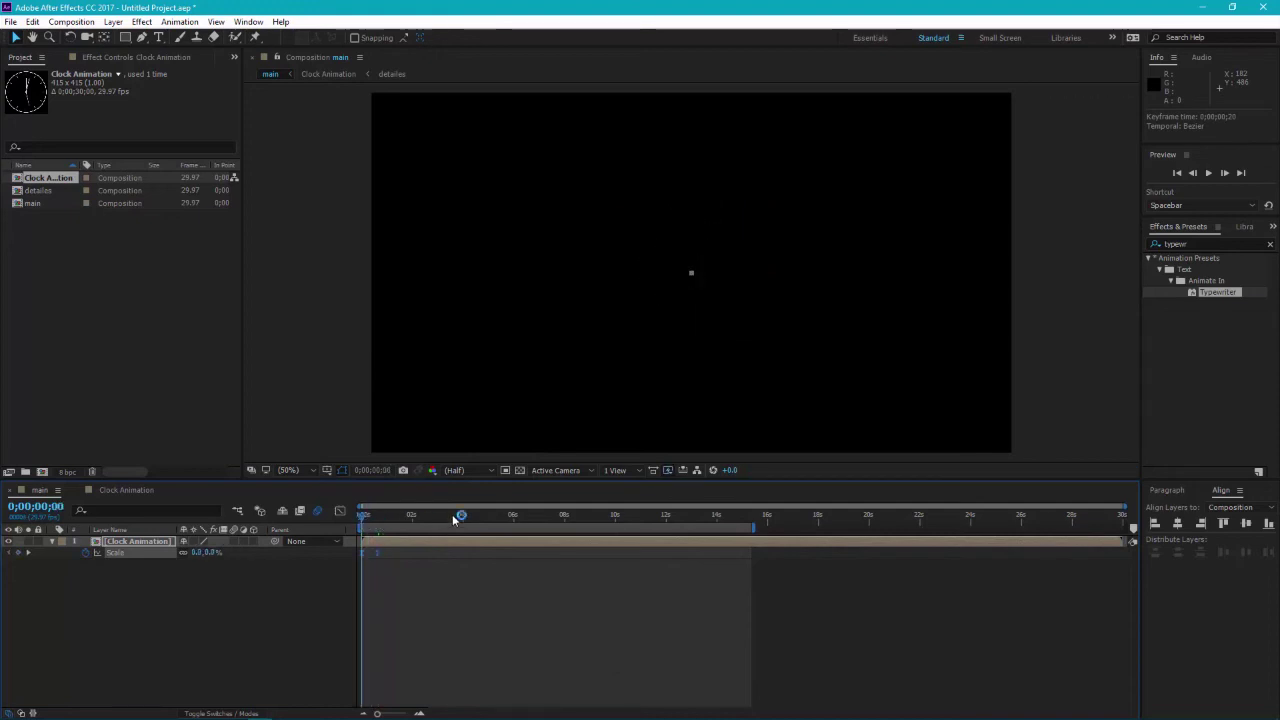
Preview the scale-in animation, then park the playhead at 0;00;00;24
click(222, 627)
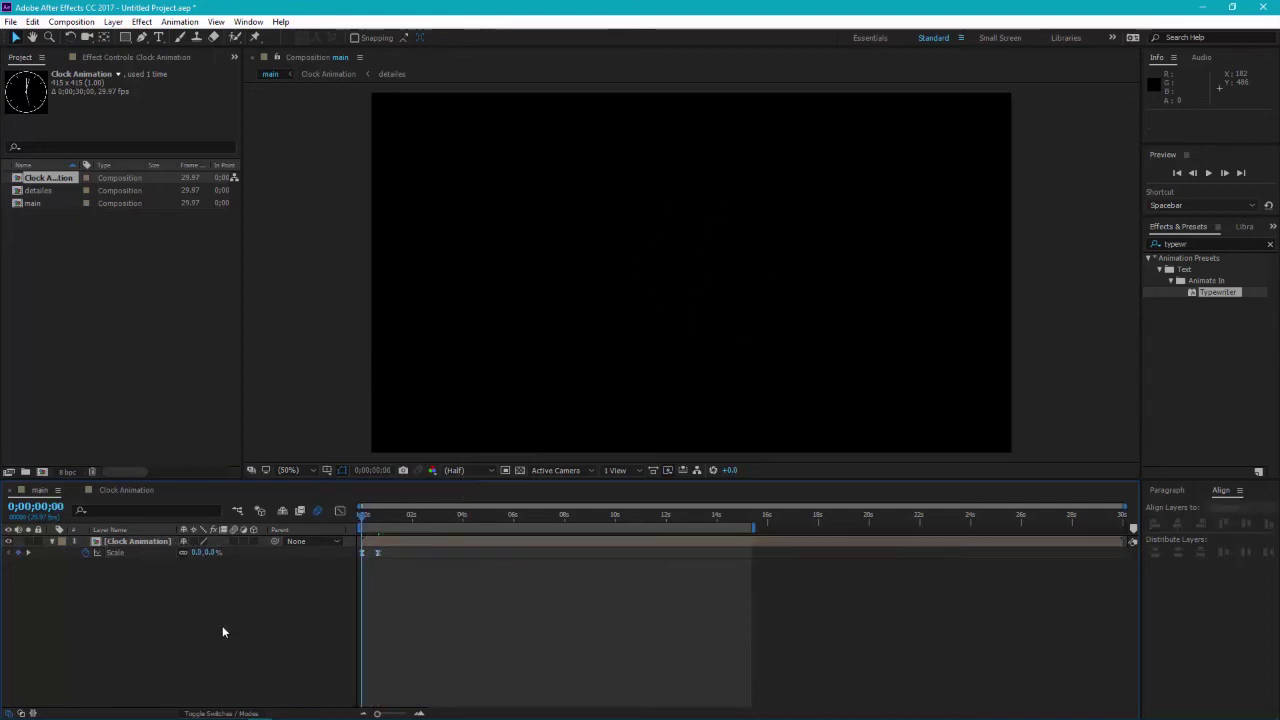
key(space)
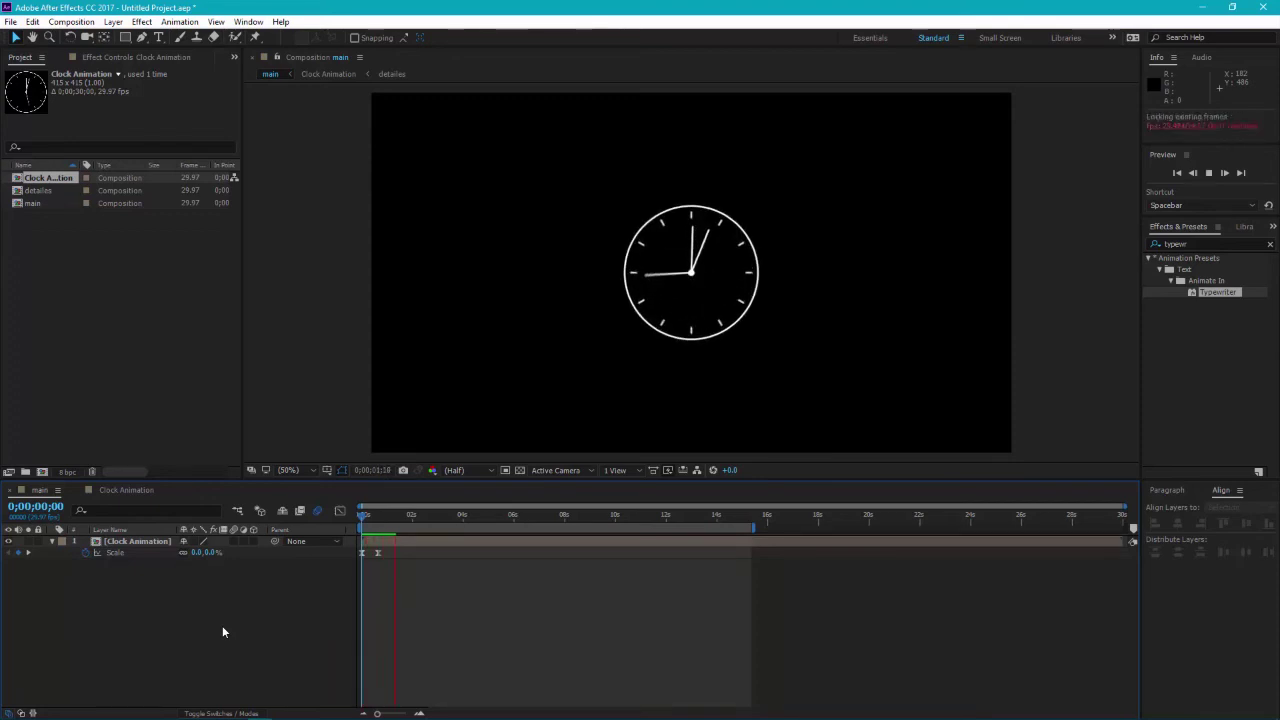
click(372, 512)
drag(374, 519, 383, 514)
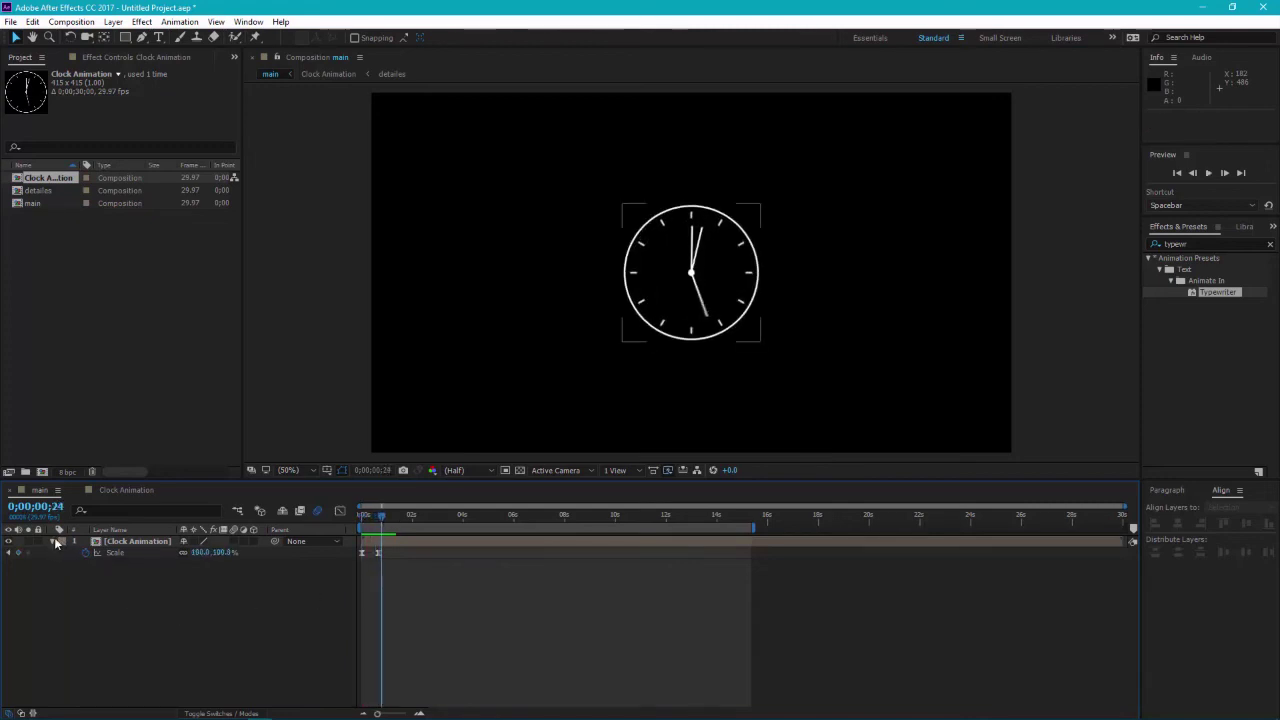
Add a new text layer reading 'The Clock.'
click(136, 582)
right_click(136, 582)
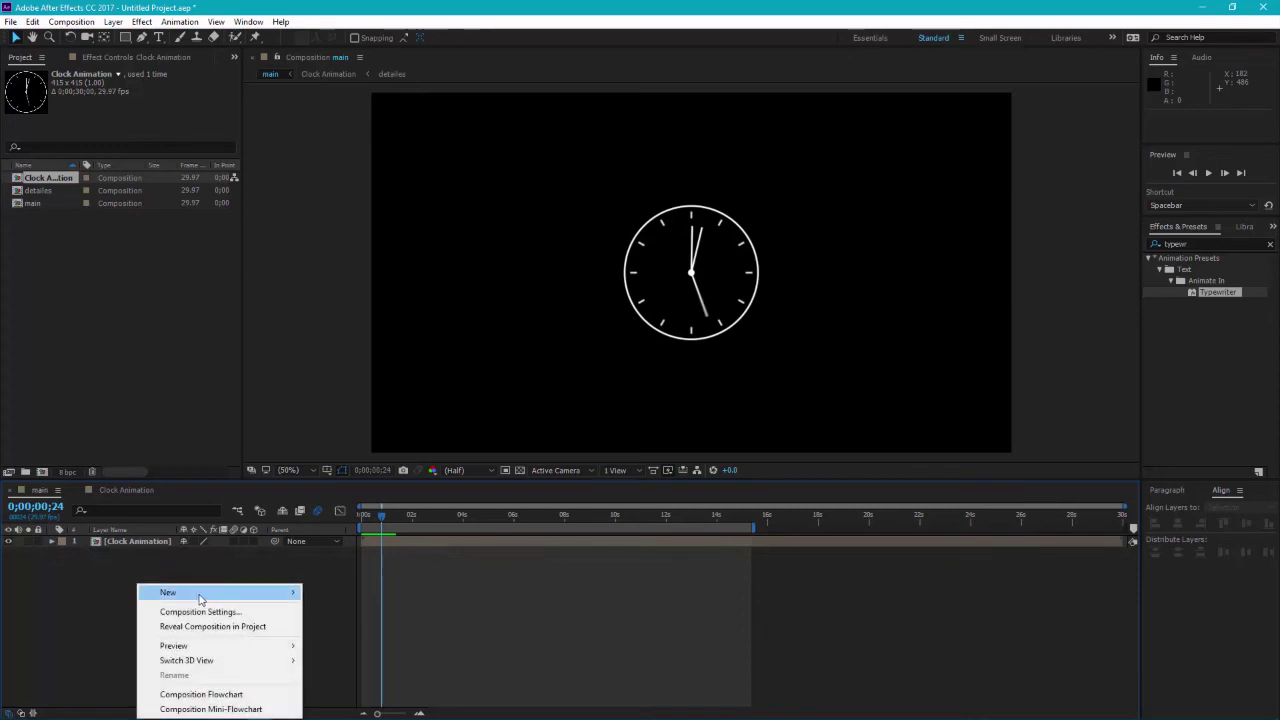
mouse_move(235, 598)
click(329, 475)
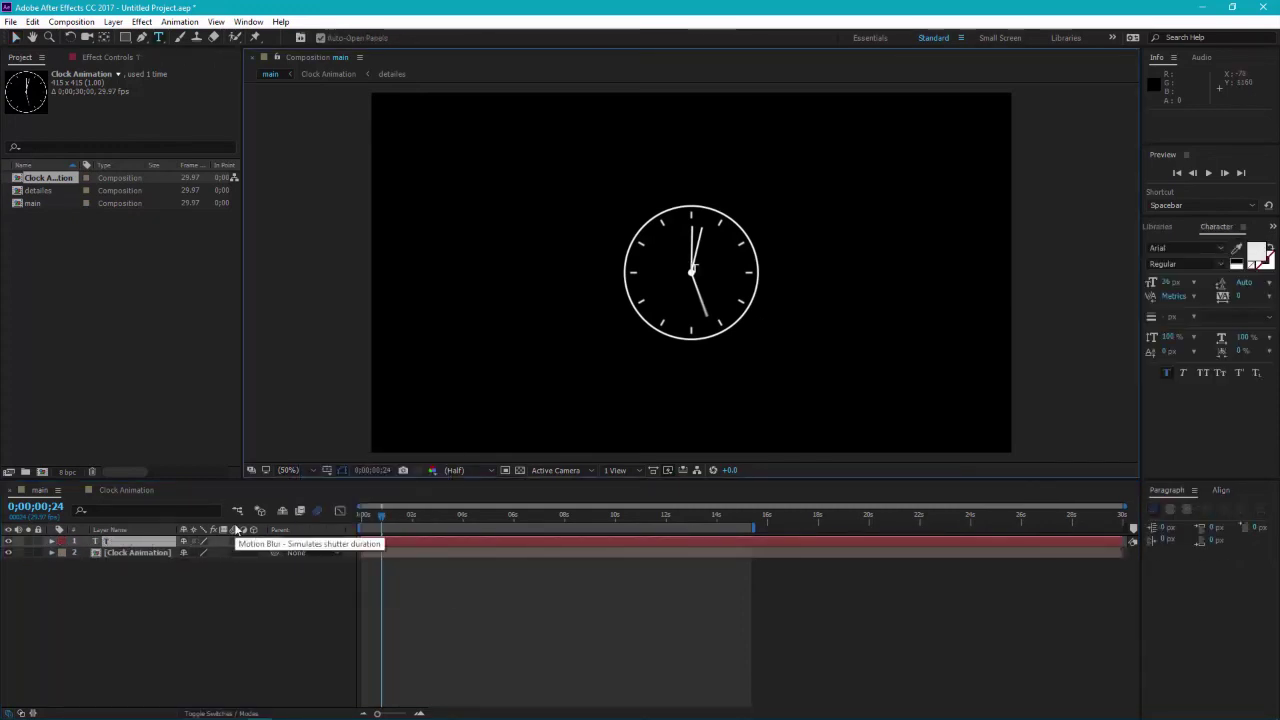
text(The C)
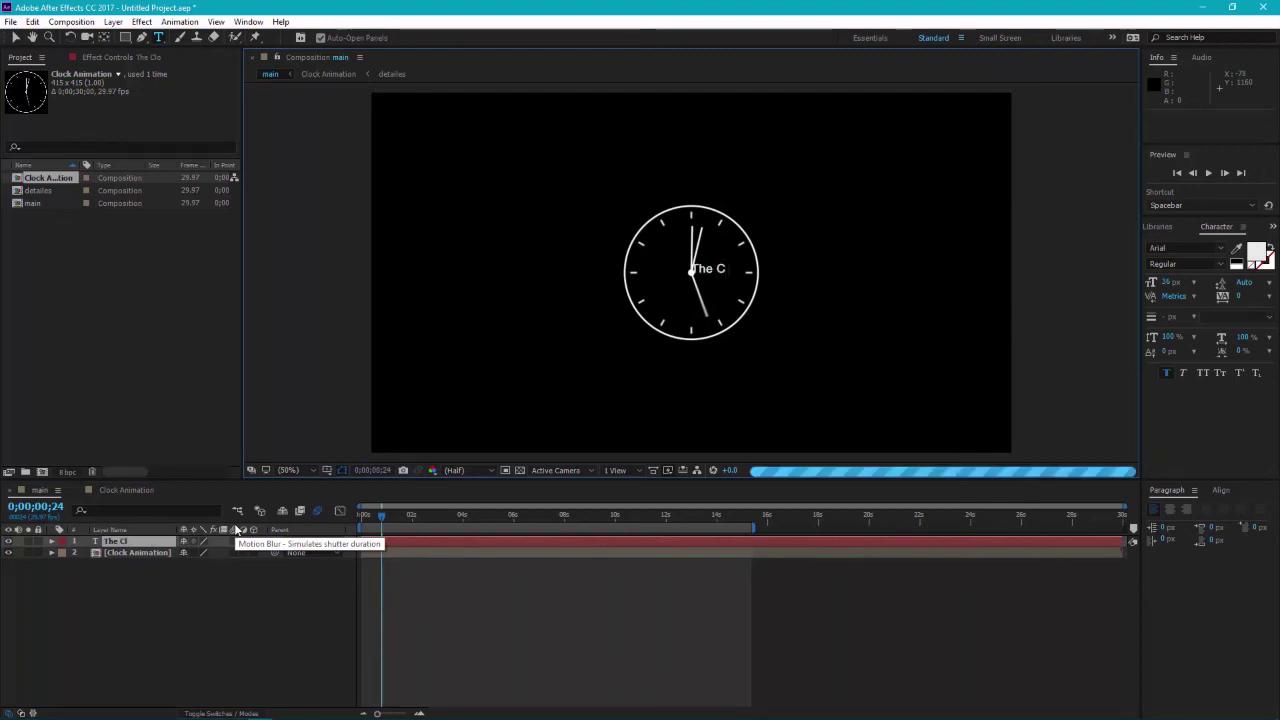
text(lock.)
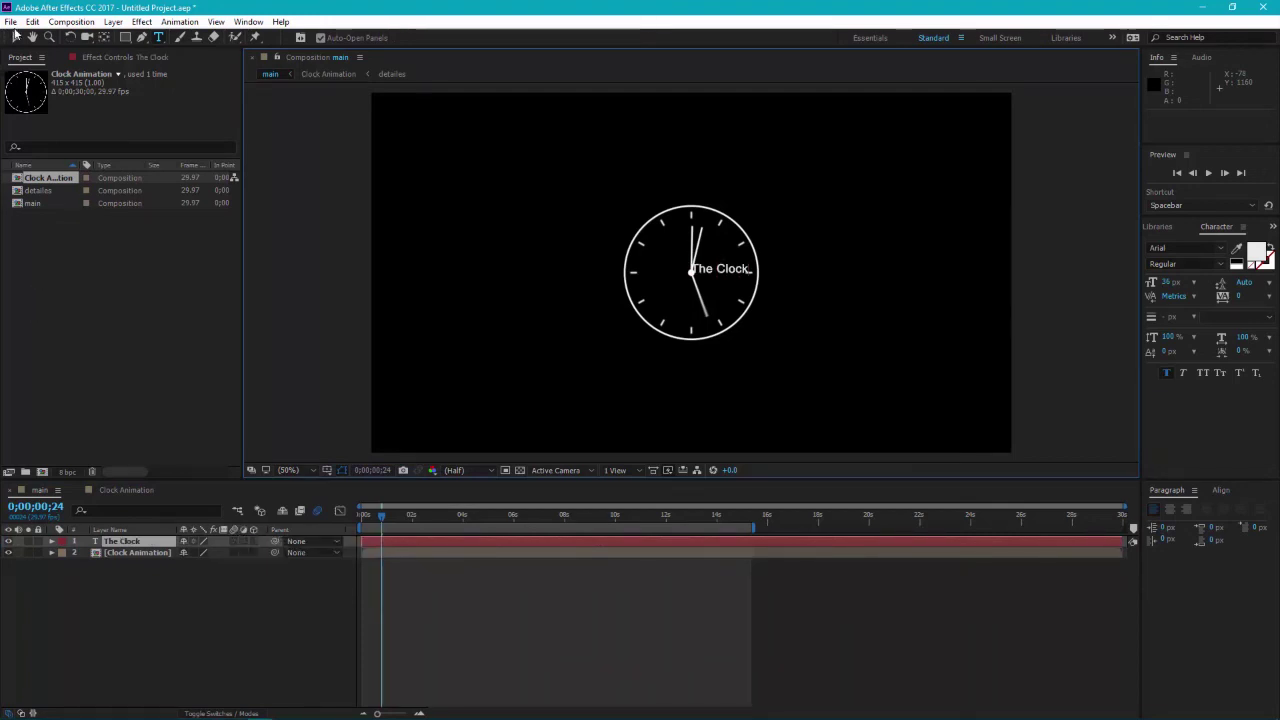
click(15, 37)
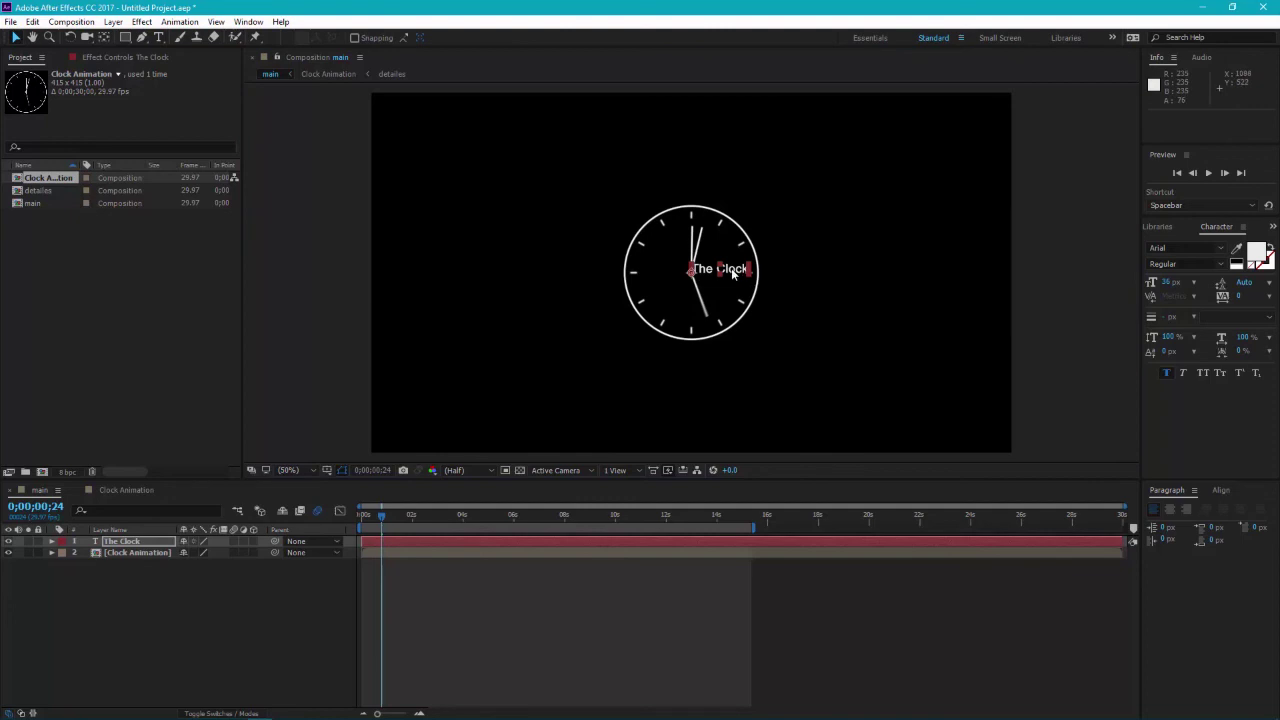
Move the title below the clock and centre it horizontally in the composition
drag(745, 271, 712, 368)
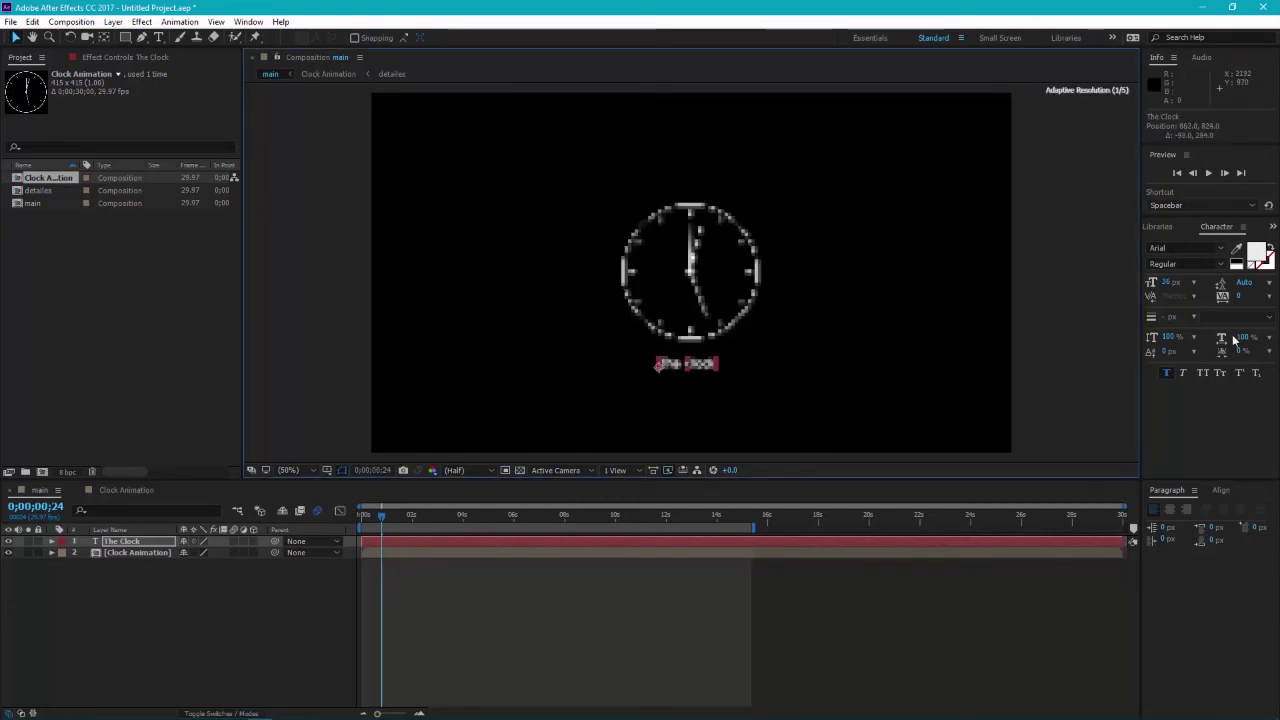
click(1221, 490)
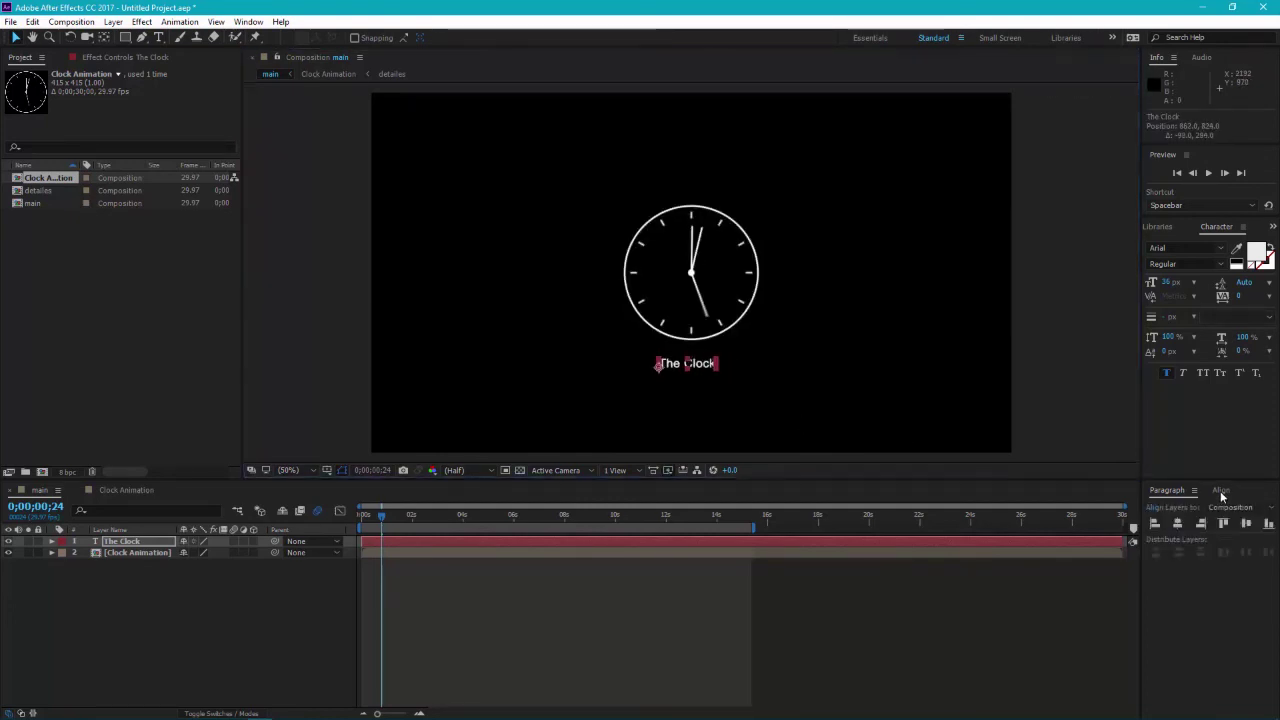
click(1176, 525)
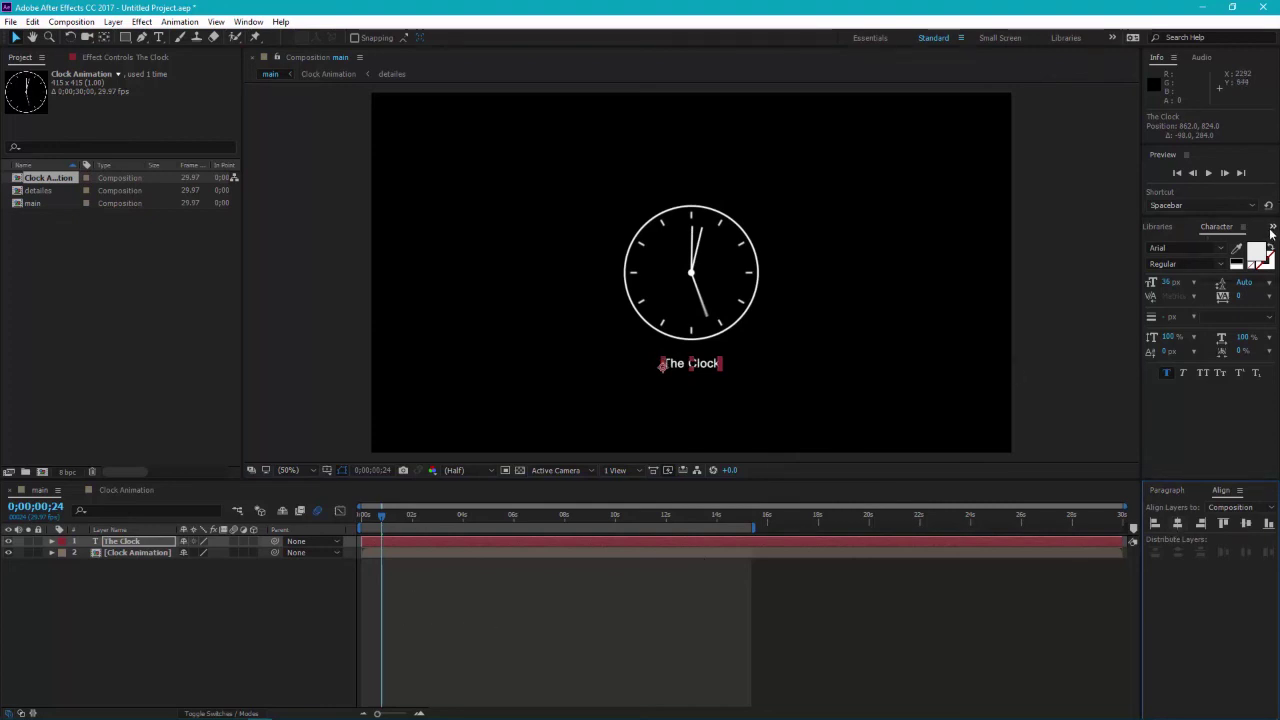
Apply the Typewriter preset from Effects & Presets to The Clock layer
click(1272, 228)
click(1228, 244)
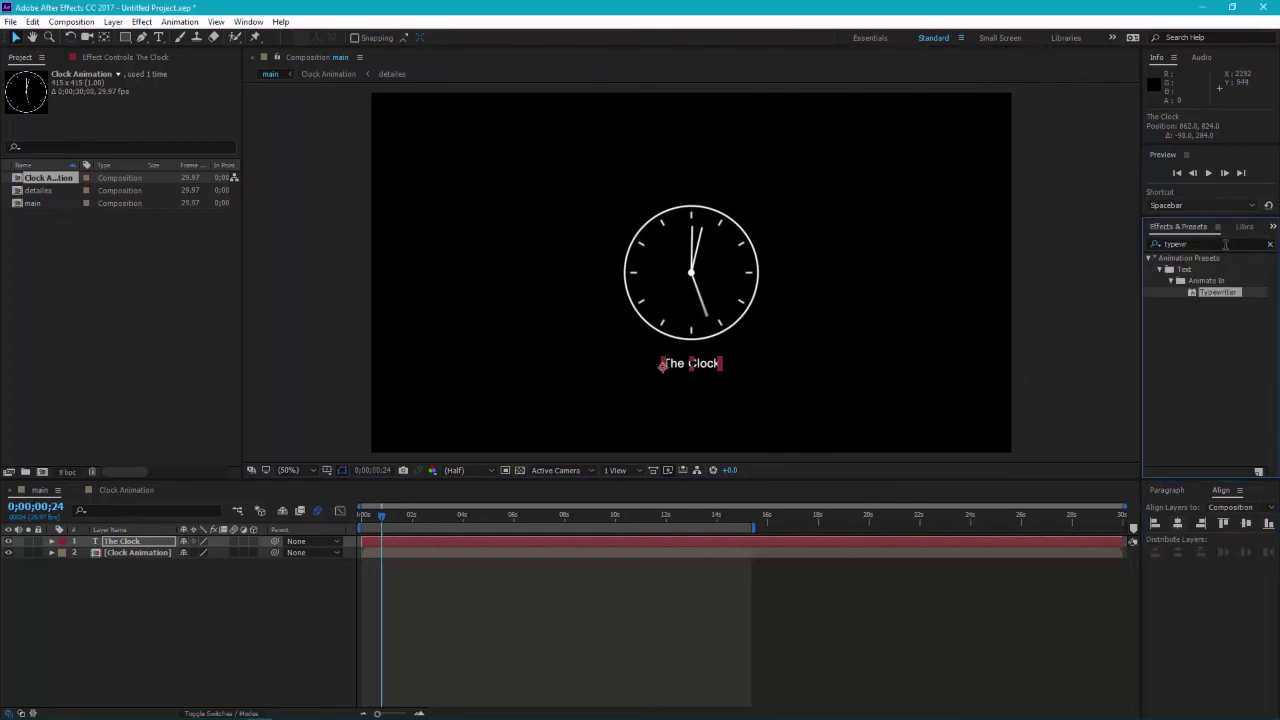
click(1225, 244)
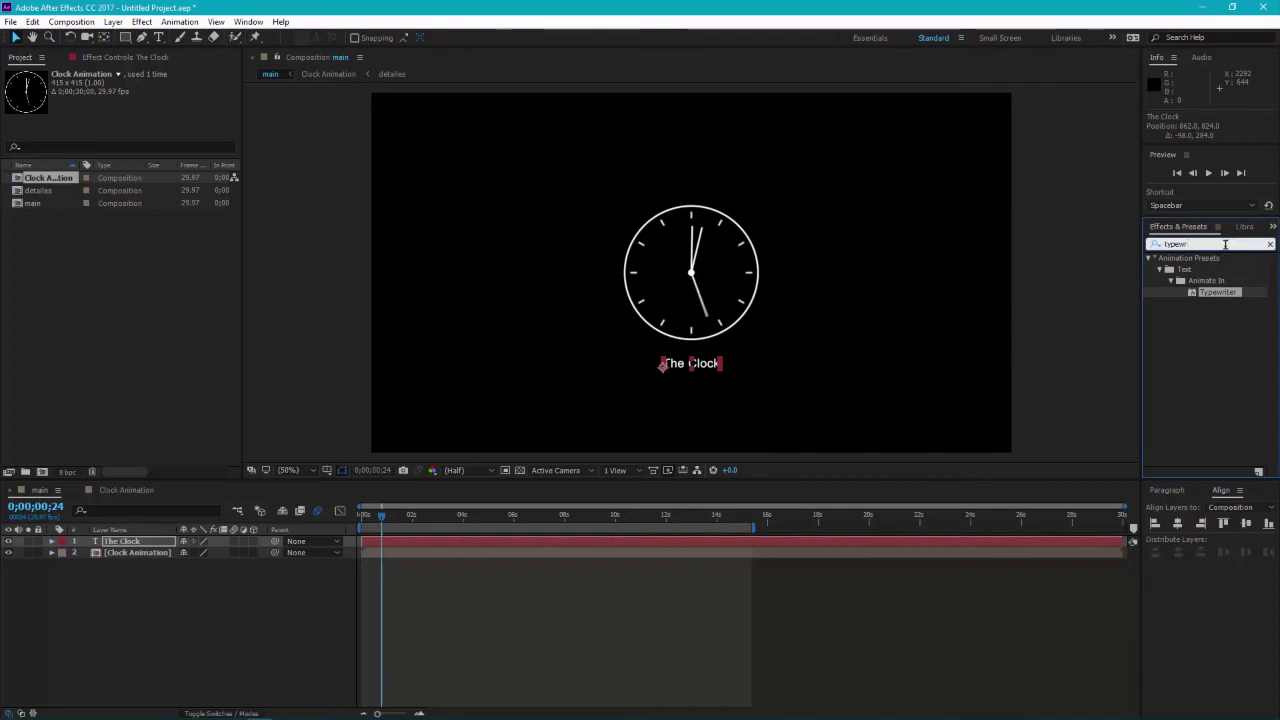
drag(1204, 296, 168, 543)
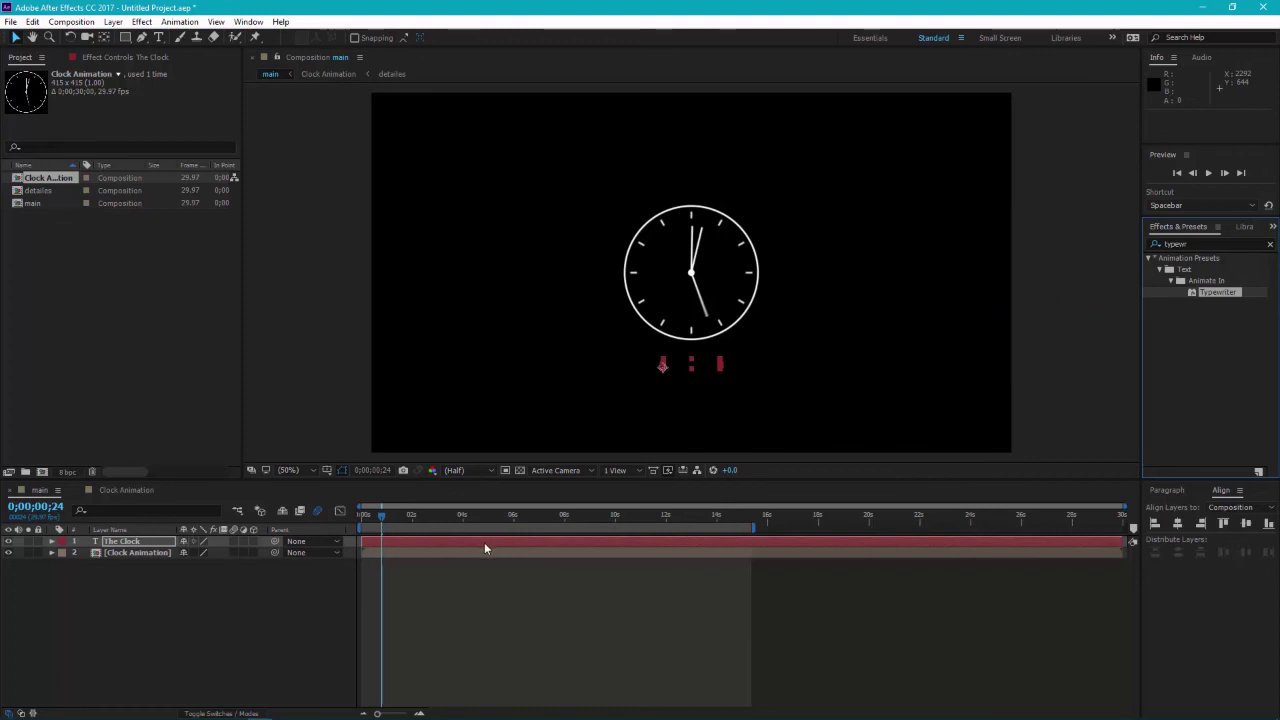
Reveal the Typewriter keyframes and drag the ending Start keyframe earlier to shorten the typing
click(430, 543)
key(u)
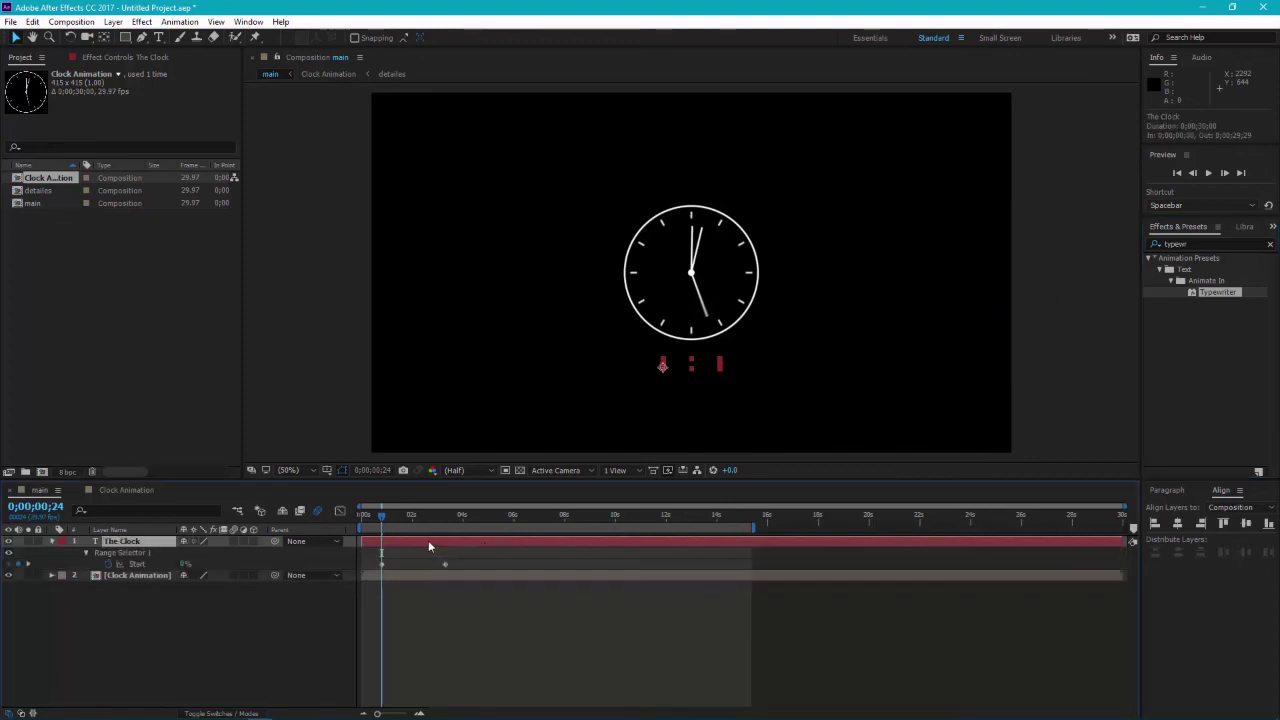
click(471, 561)
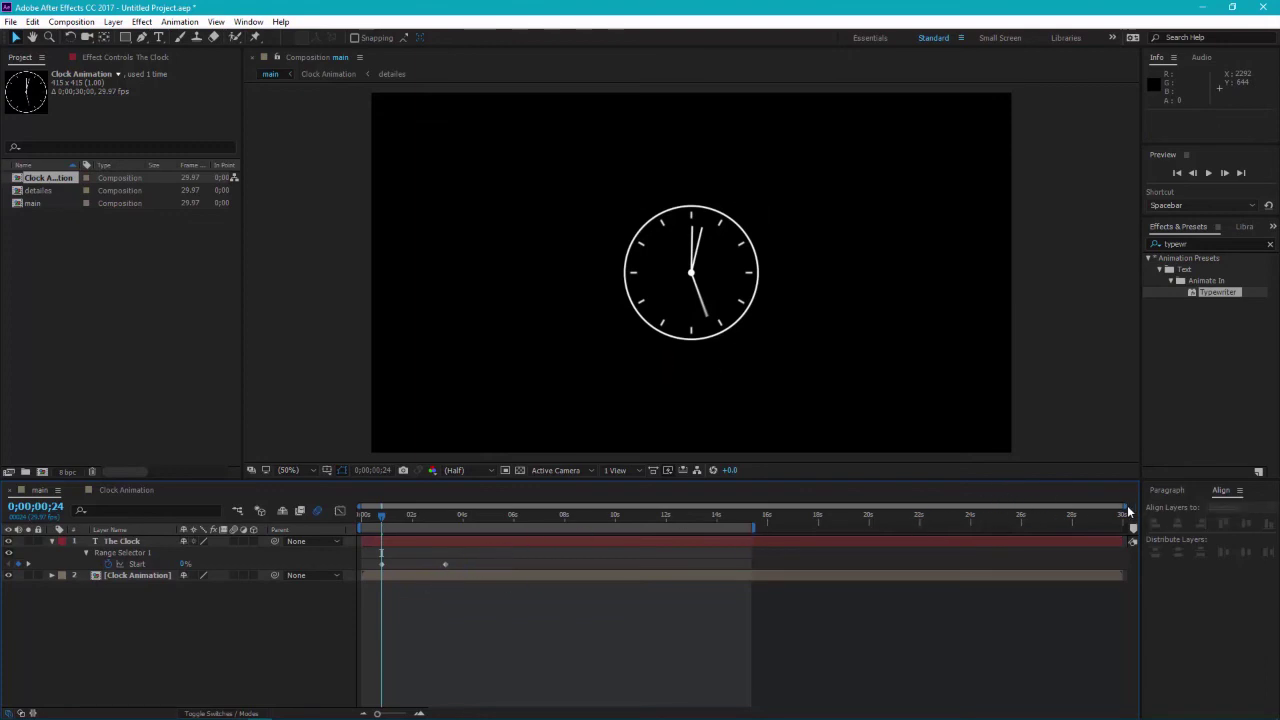
drag(1127, 508, 585, 508)
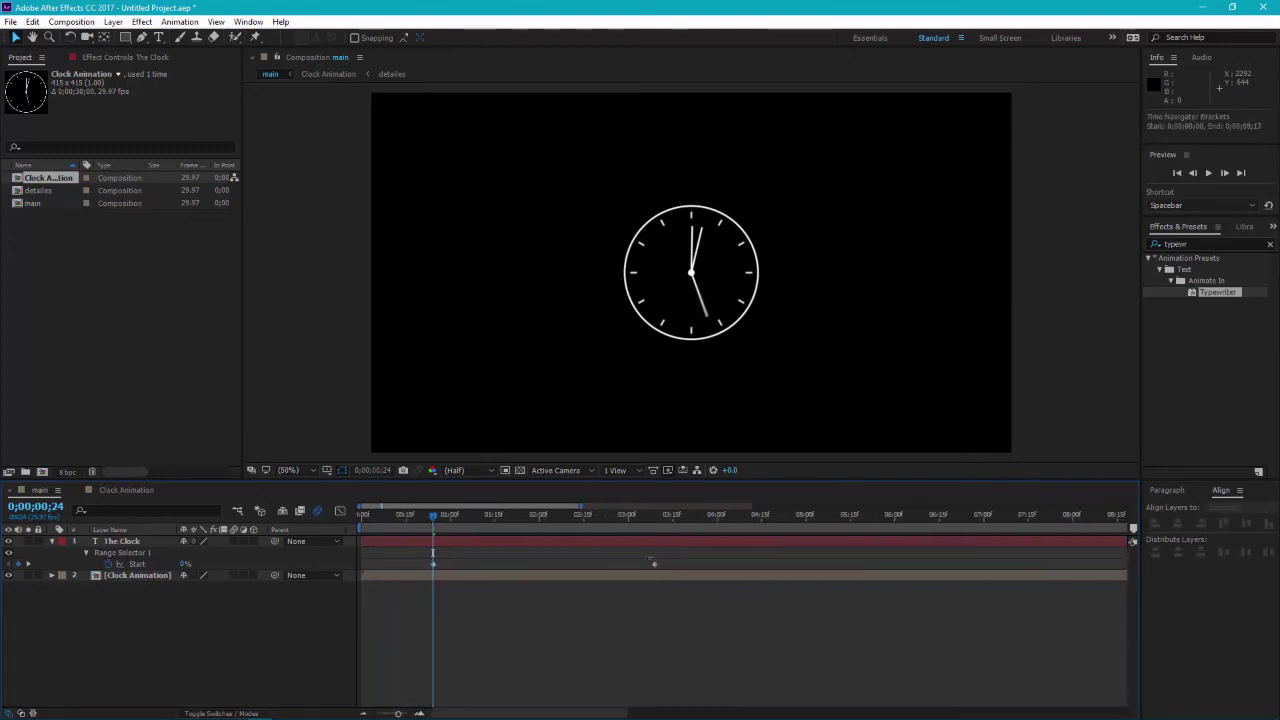
click(655, 564)
drag(584, 571, 547, 565)
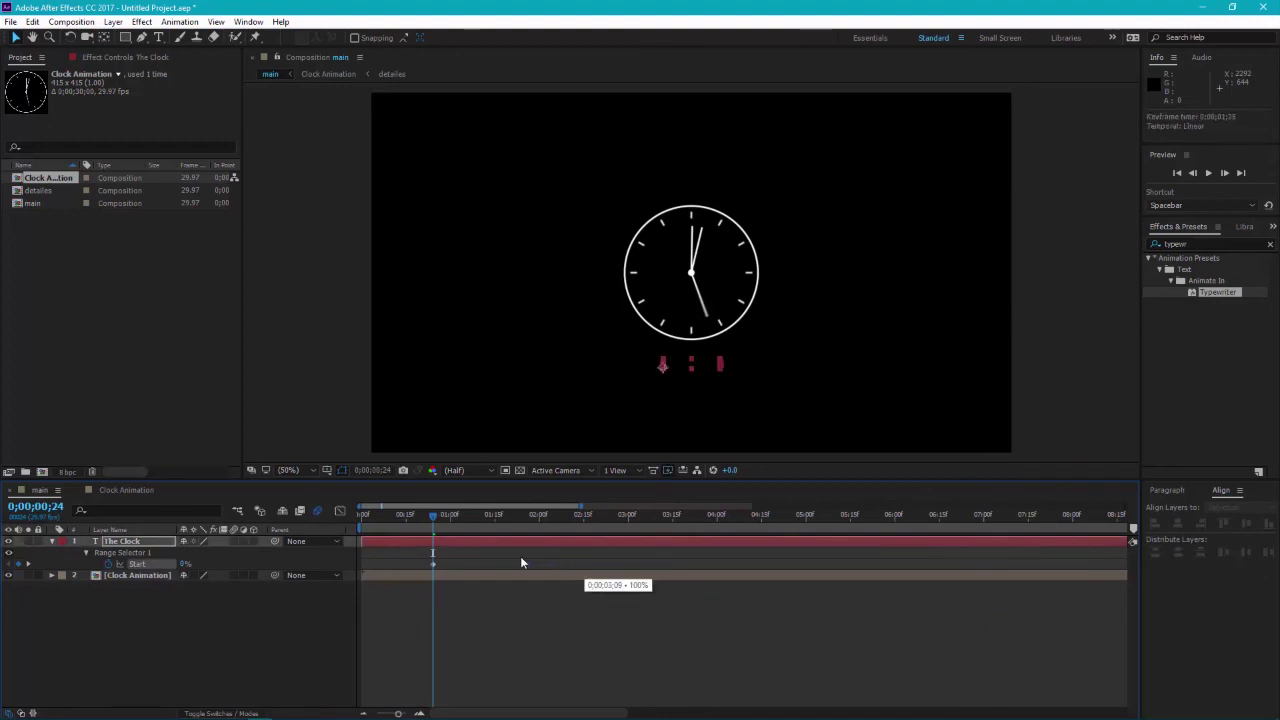
drag(520, 563, 503, 566)
click(282, 610)
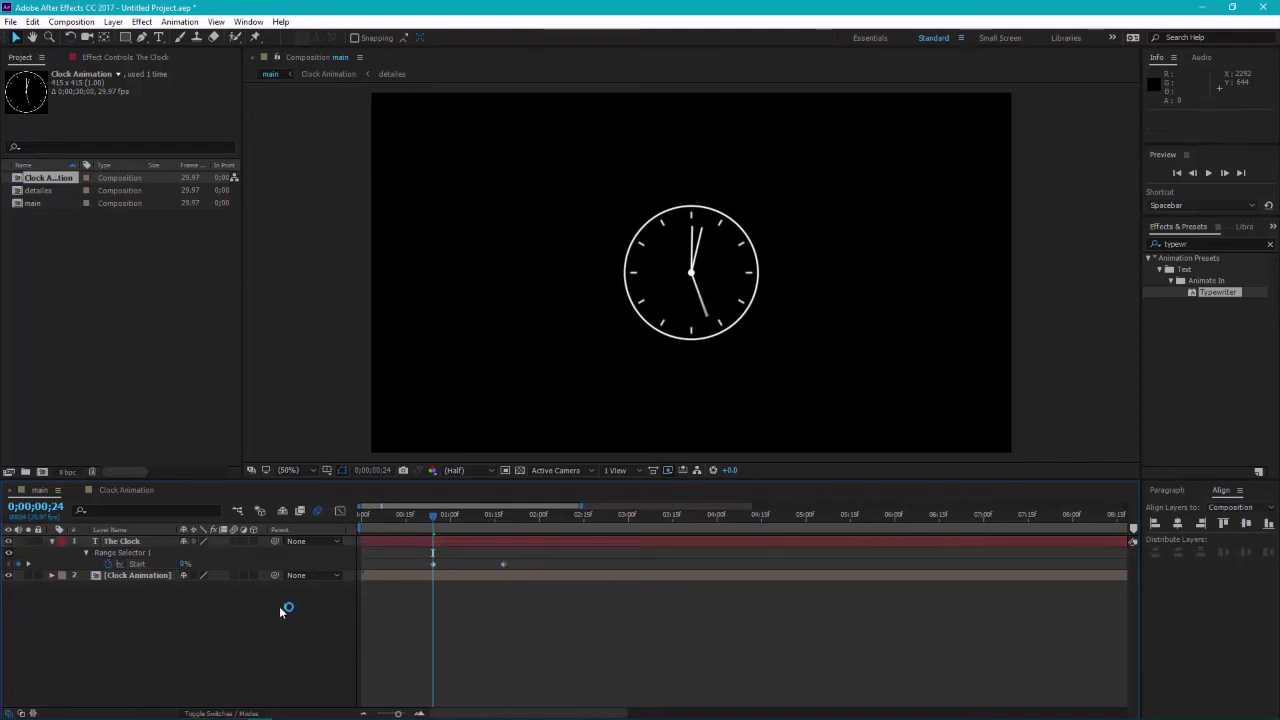
key(space)
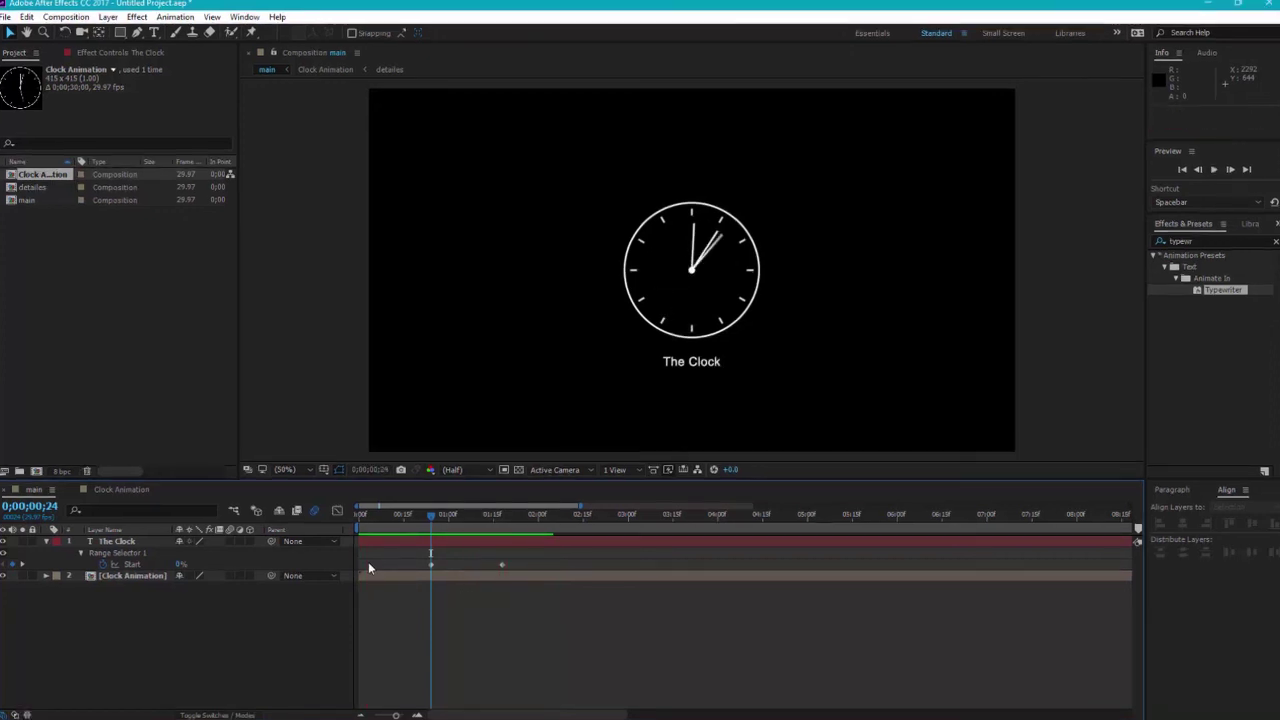
key(space)
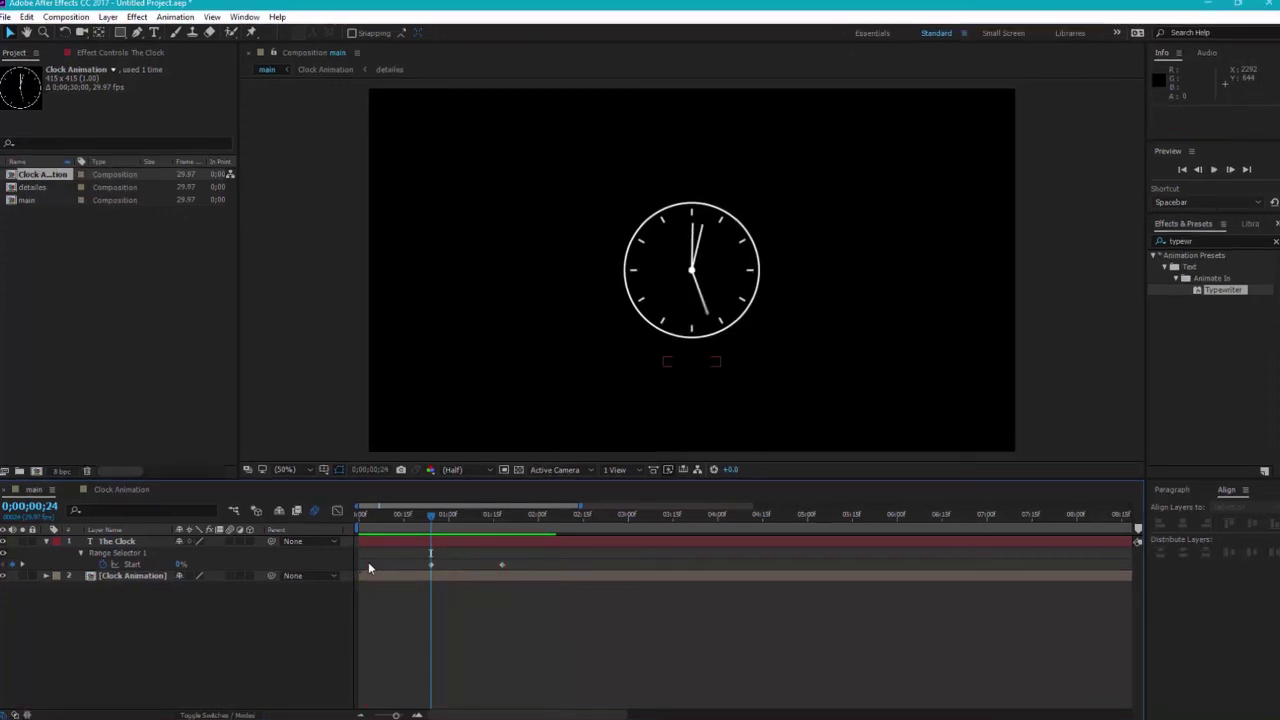
key(Escape)
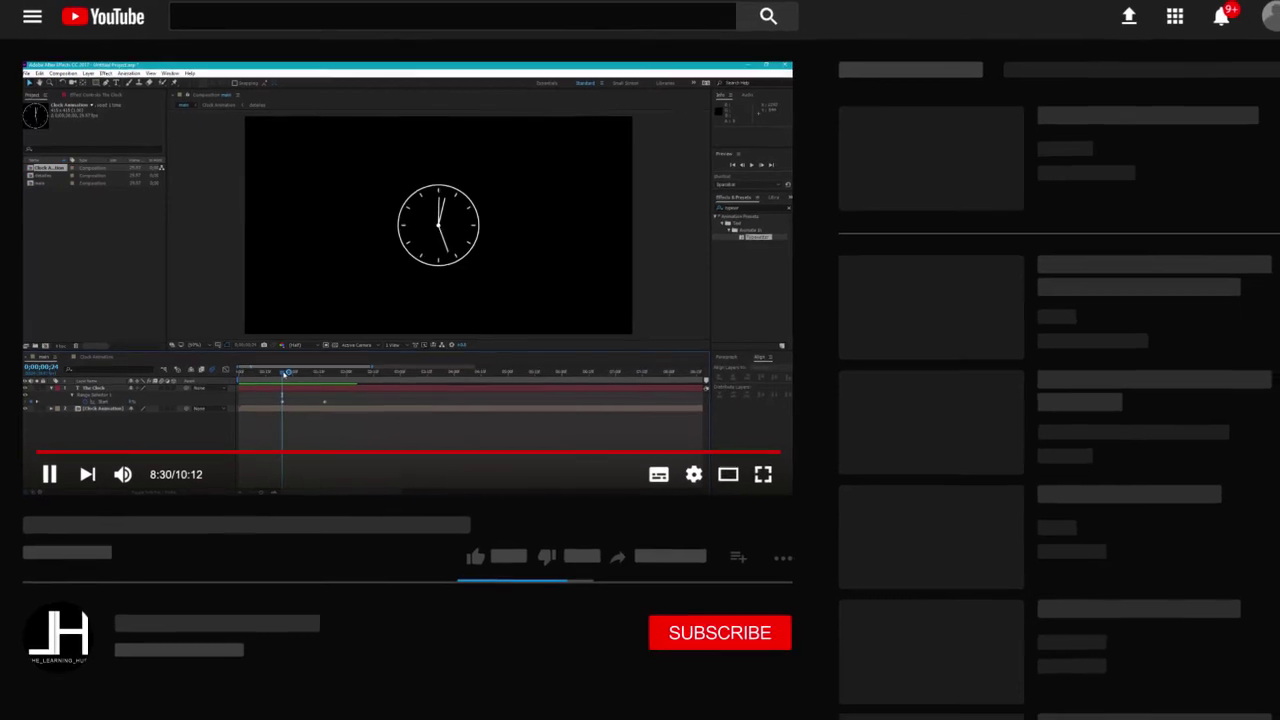
click(685, 642)
click(751, 619)
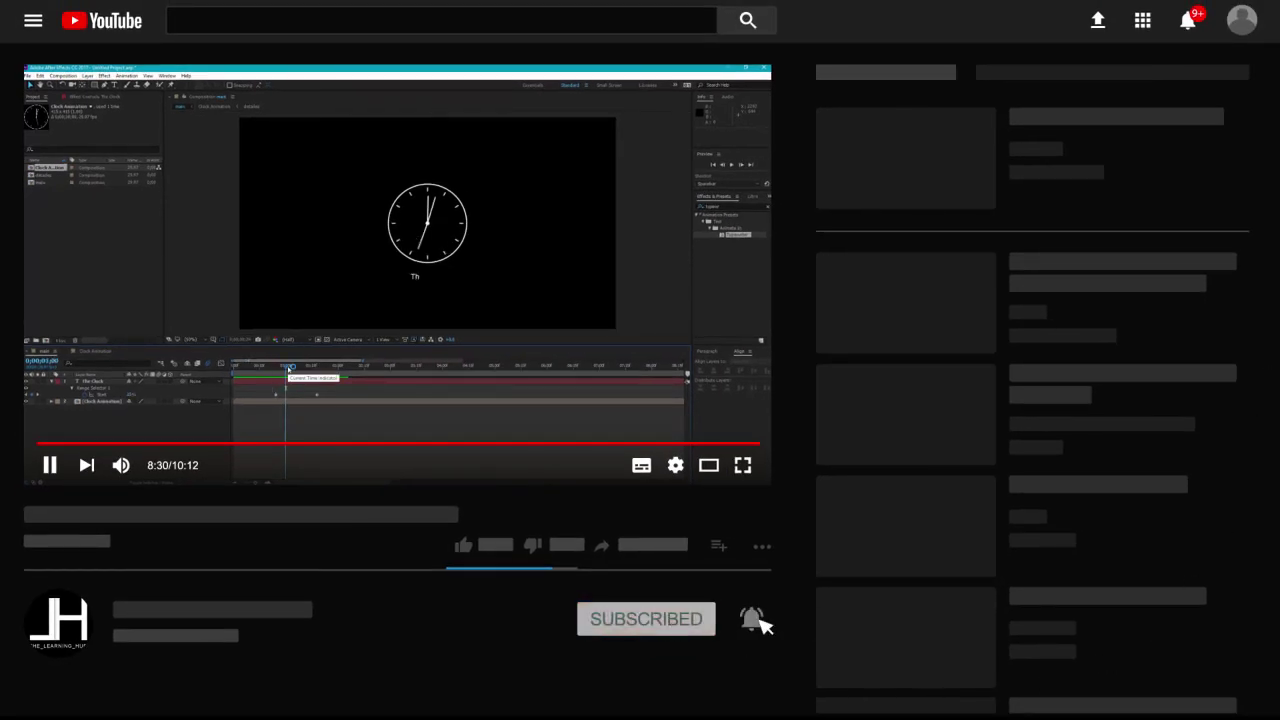